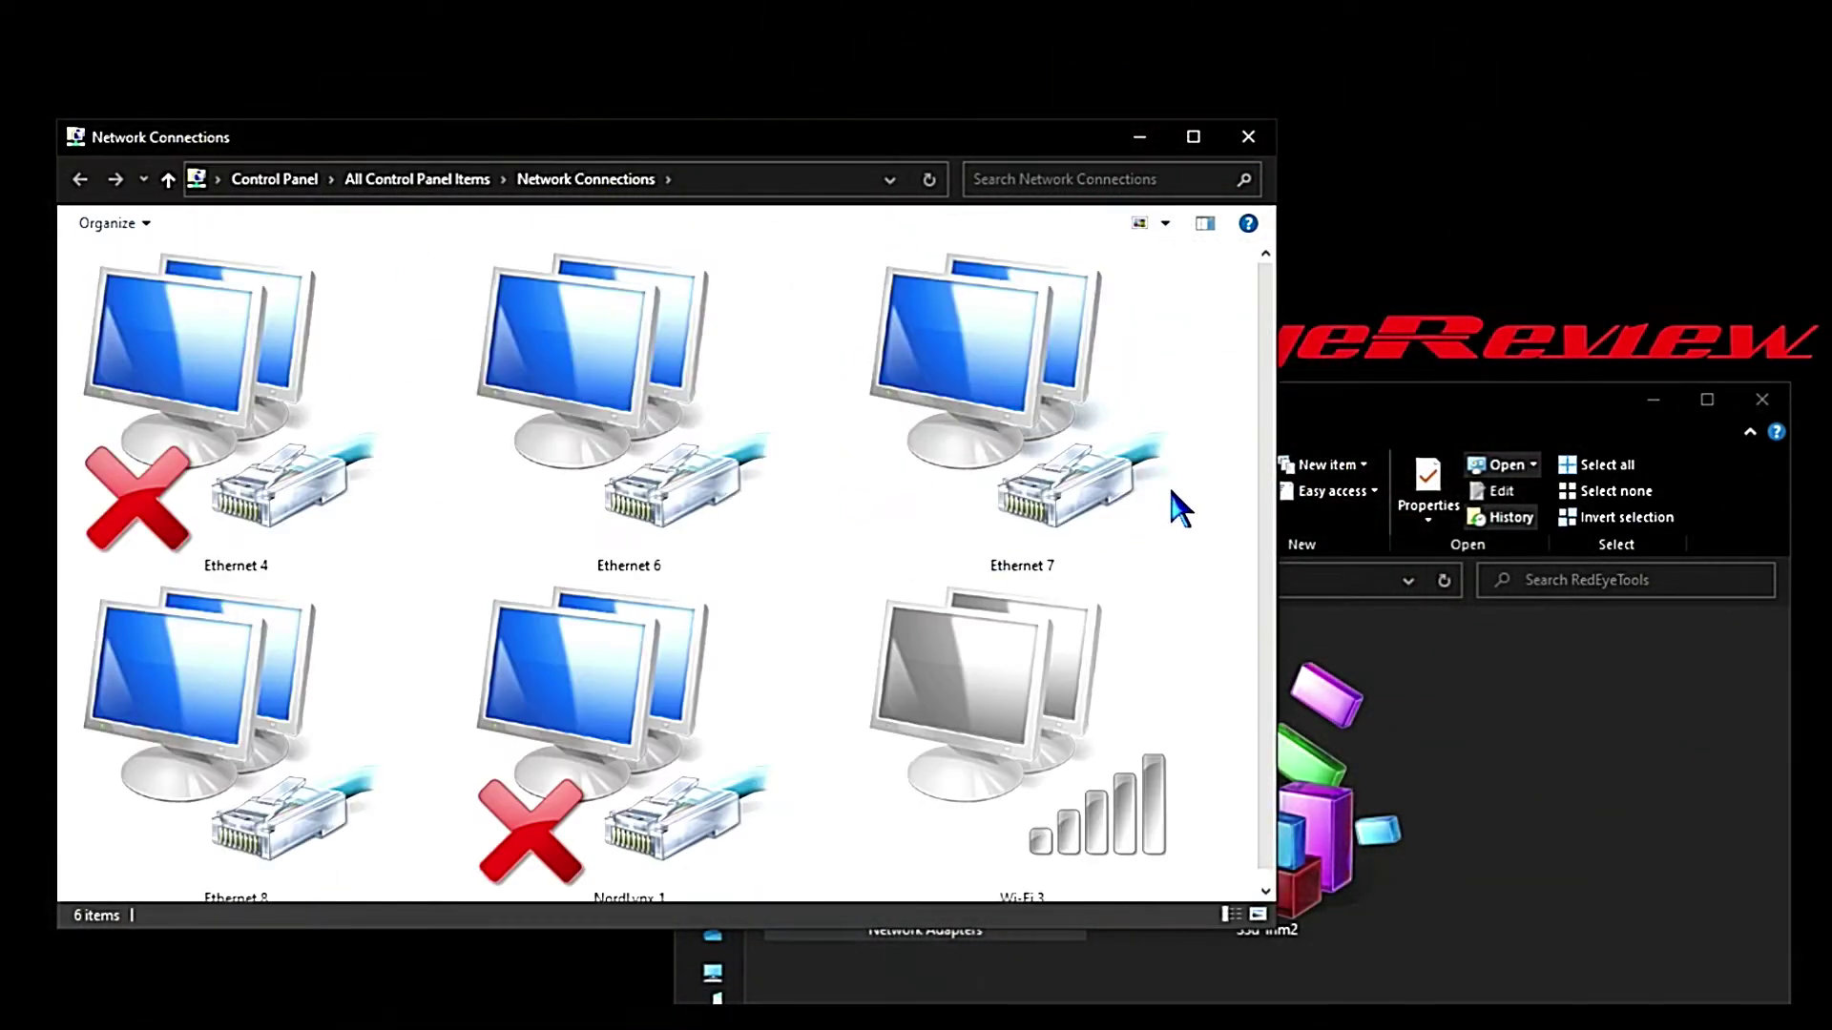
# Step: Switch the Network Connections view to medium icons, then to tiles with descriptions
pyautogui.rightClick(1197, 495)
pyautogui.moveTo(1253, 512)
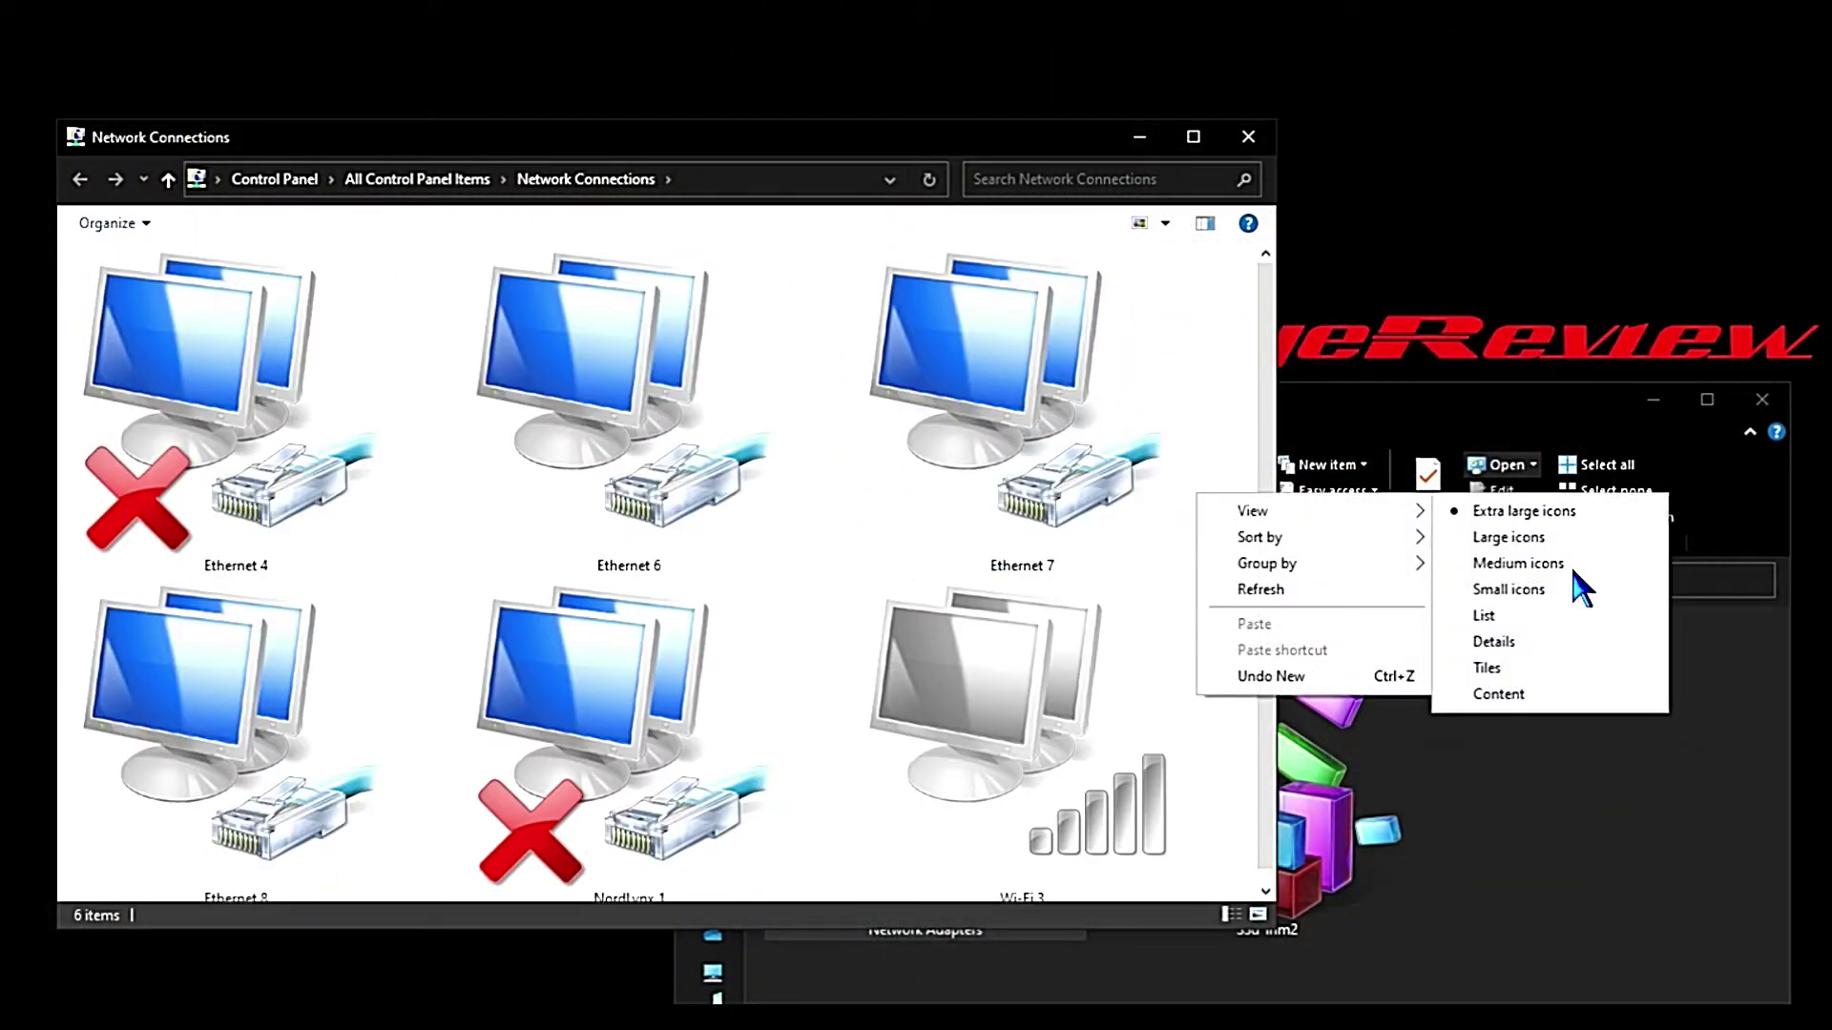
pyautogui.click(1564, 561)
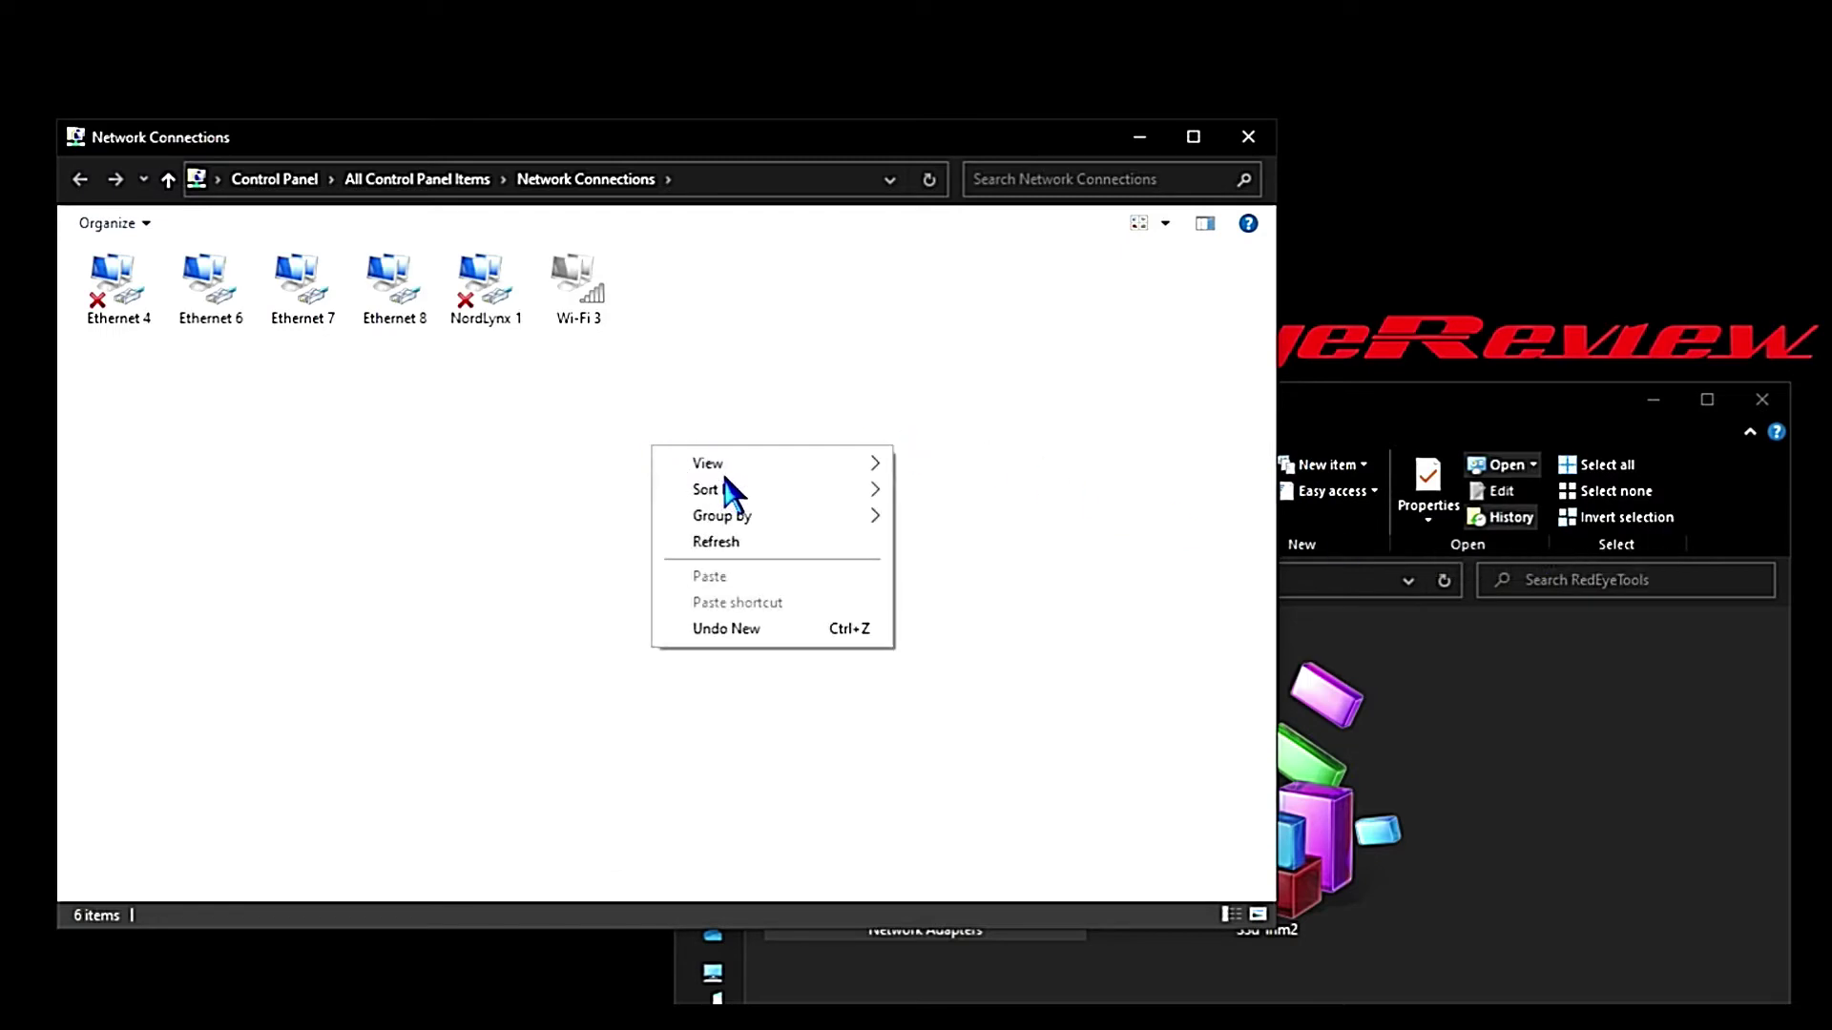
pyautogui.moveTo(709, 465)
pyautogui.click(989, 622)
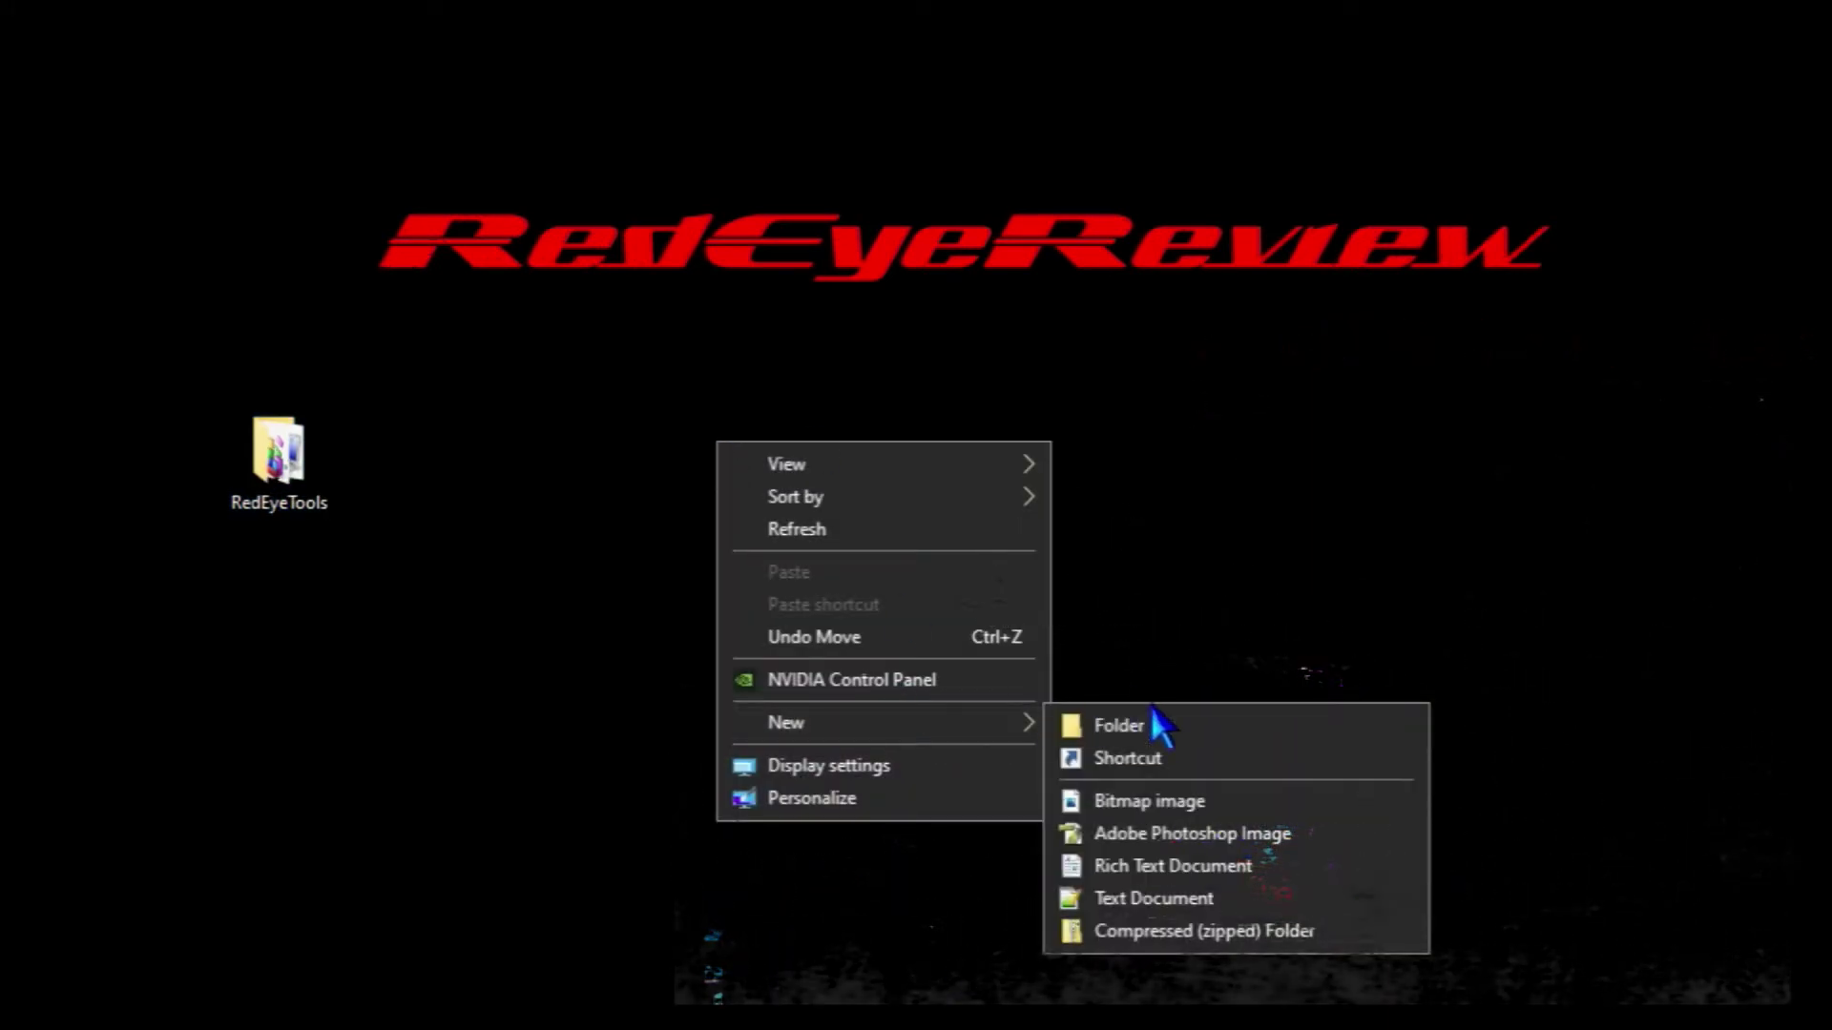
pyautogui.moveTo(785, 723)
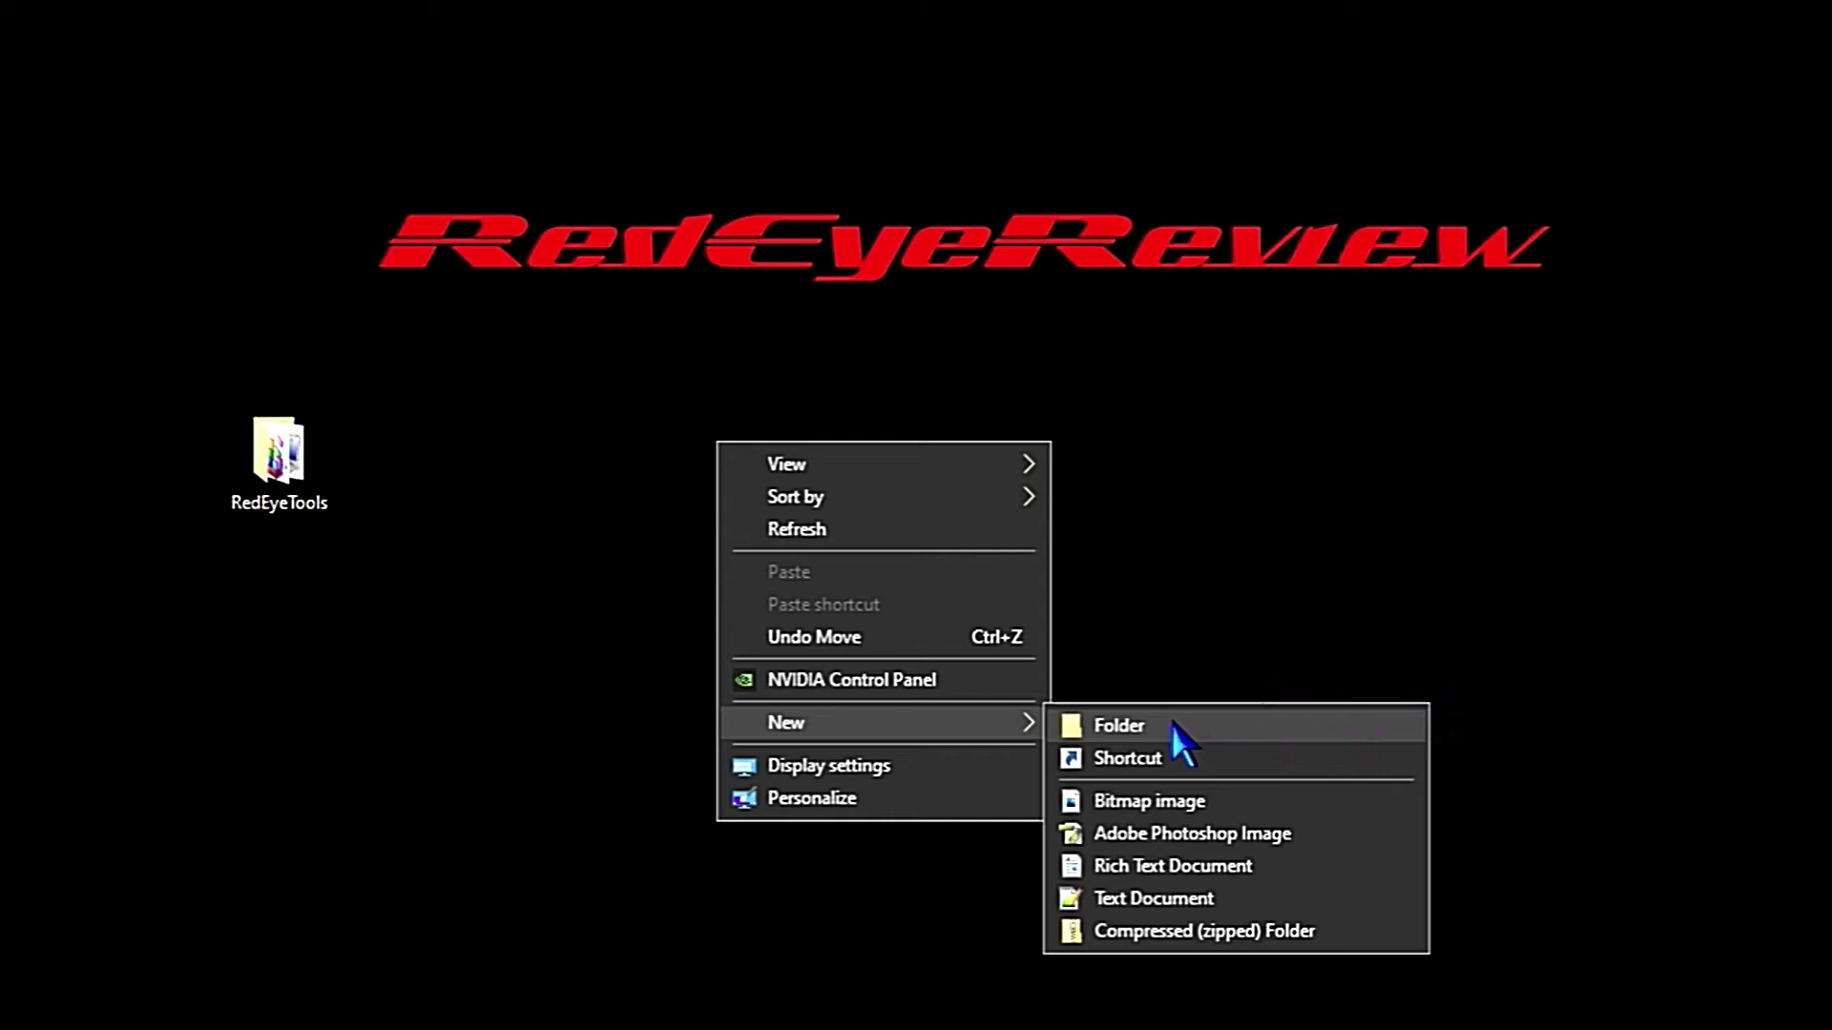
# Step: Add a new folder to the desktop using New > Folder
pyautogui.click(1172, 736)
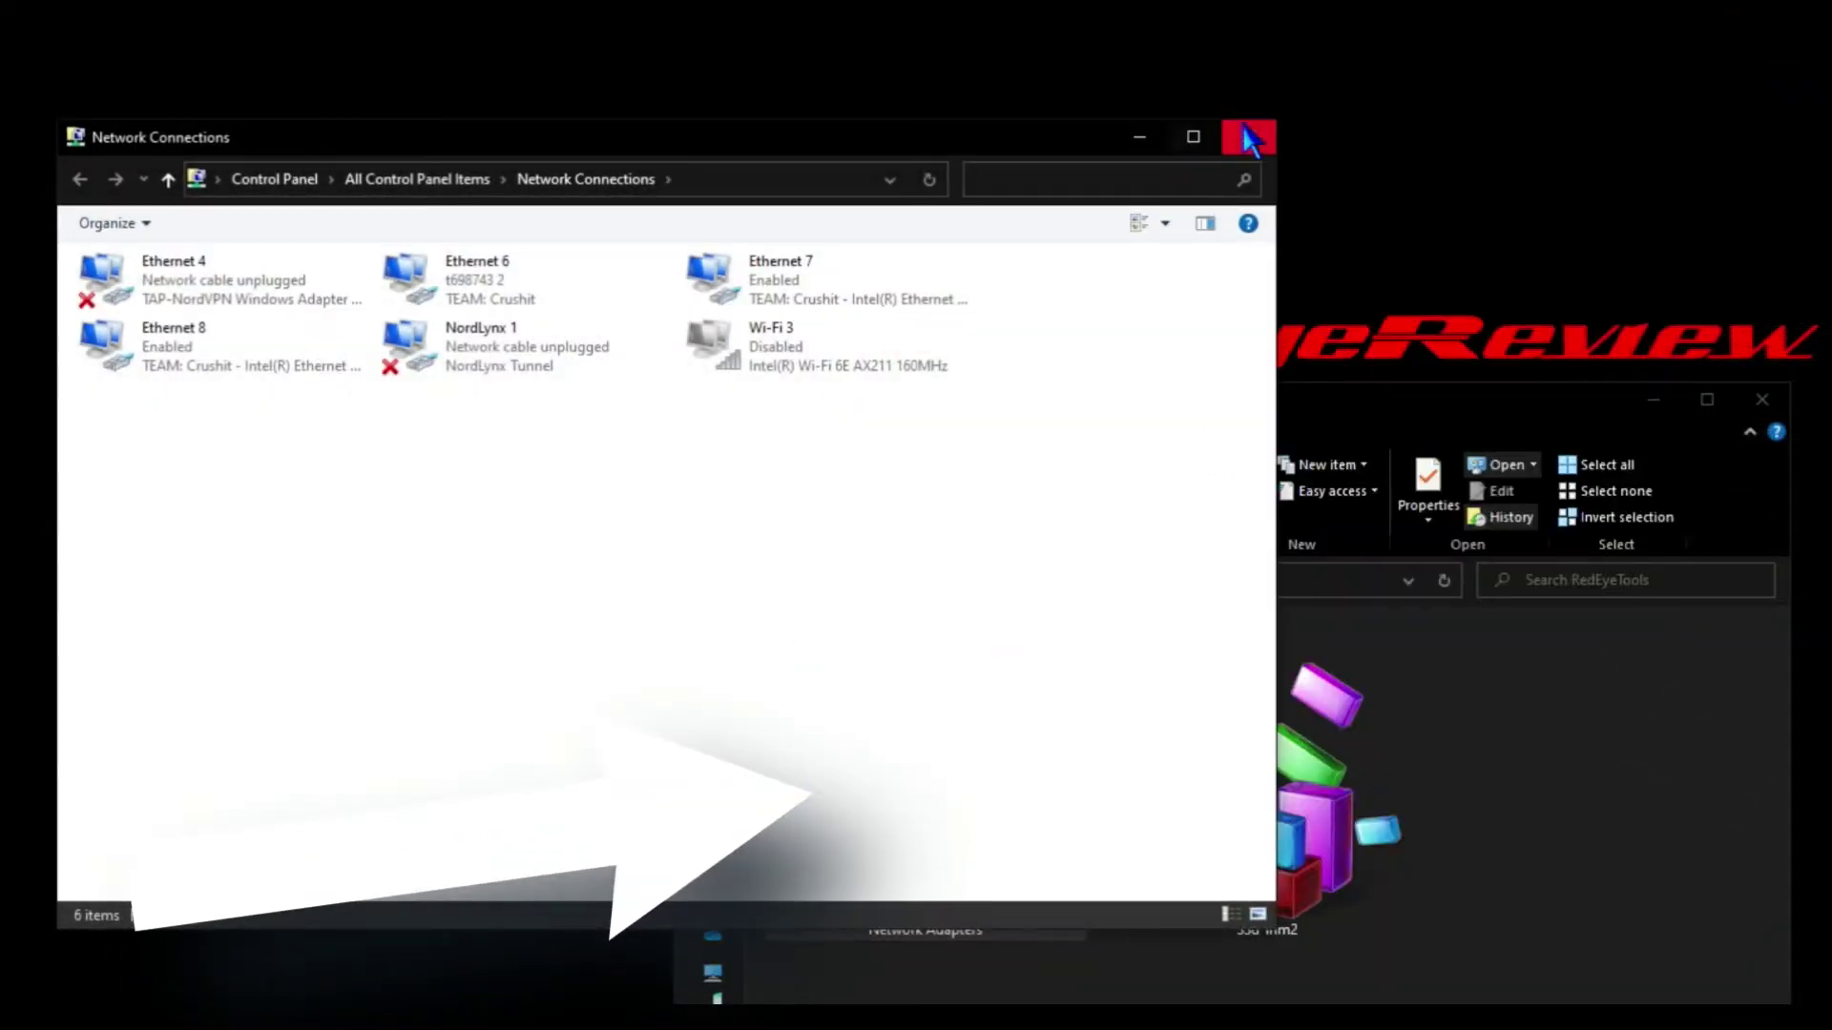
# Step: Create a 'Network Adapters' shortcut in RedEyeTools targeting %windir%\system32\ncpa.cpl
pyautogui.click(1249, 137)
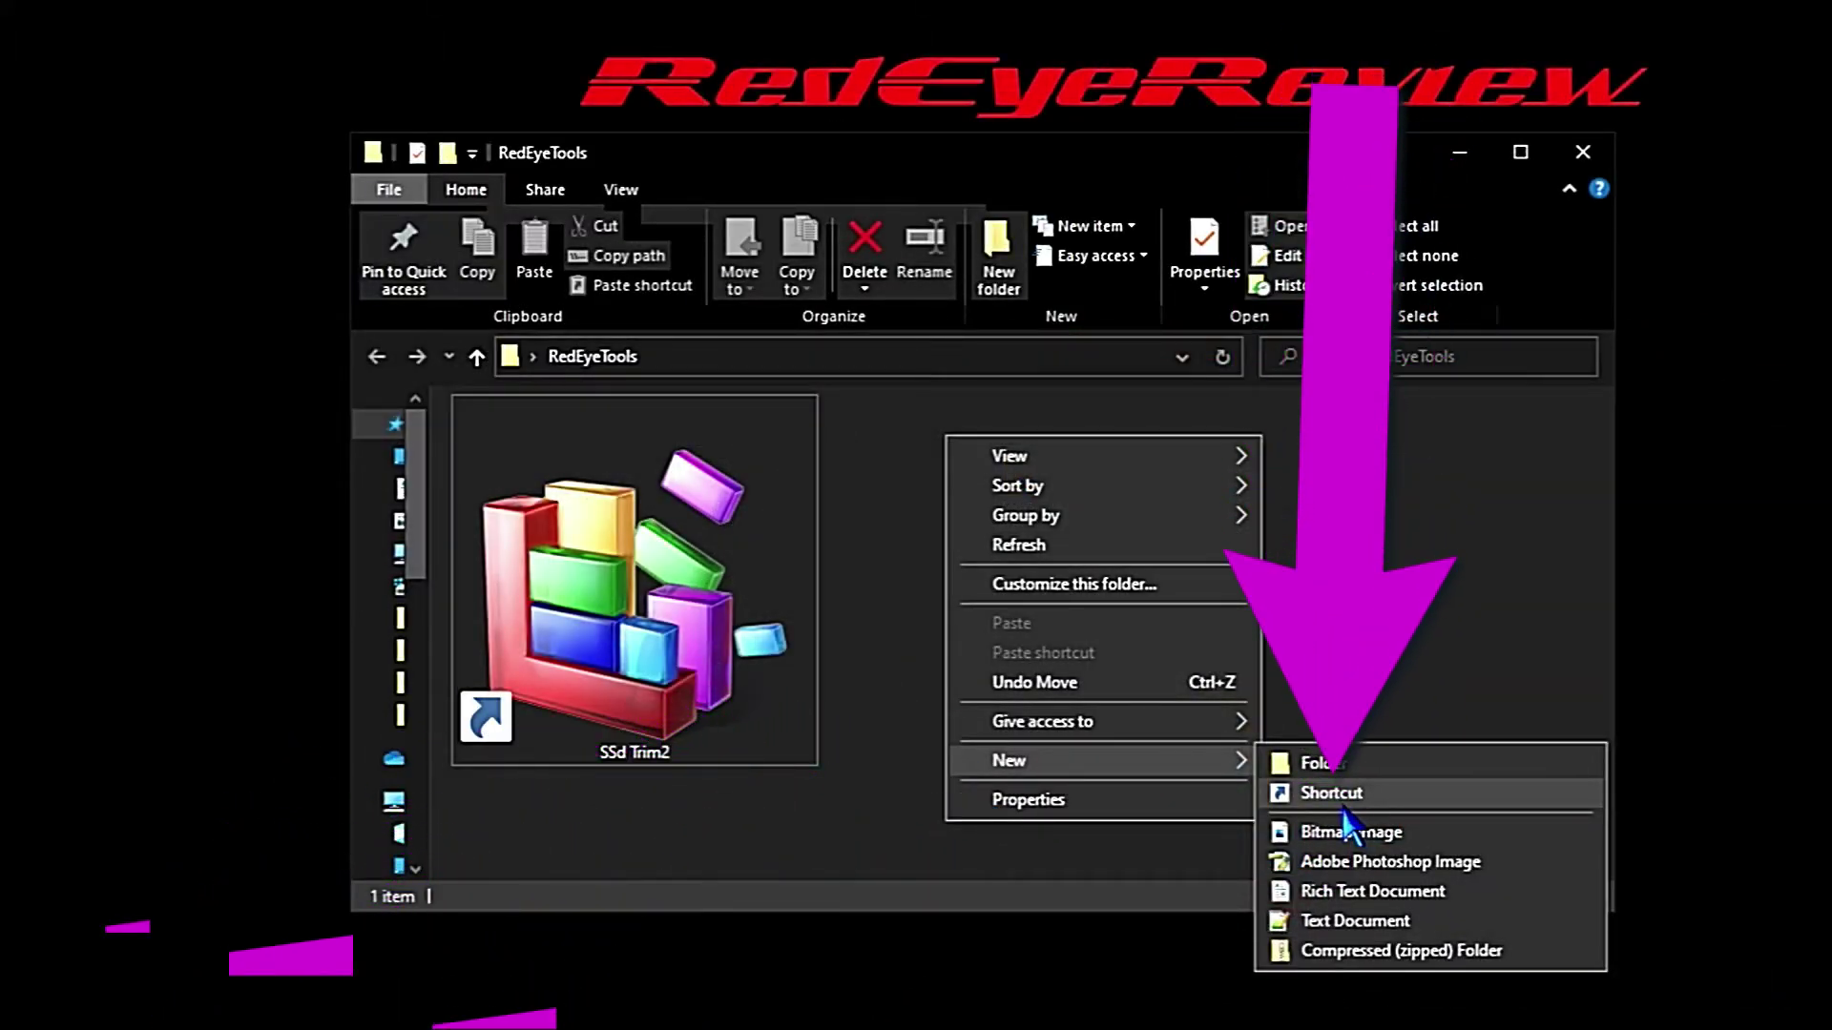
pyautogui.click(1347, 800)
pyautogui.rightClick(974, 167)
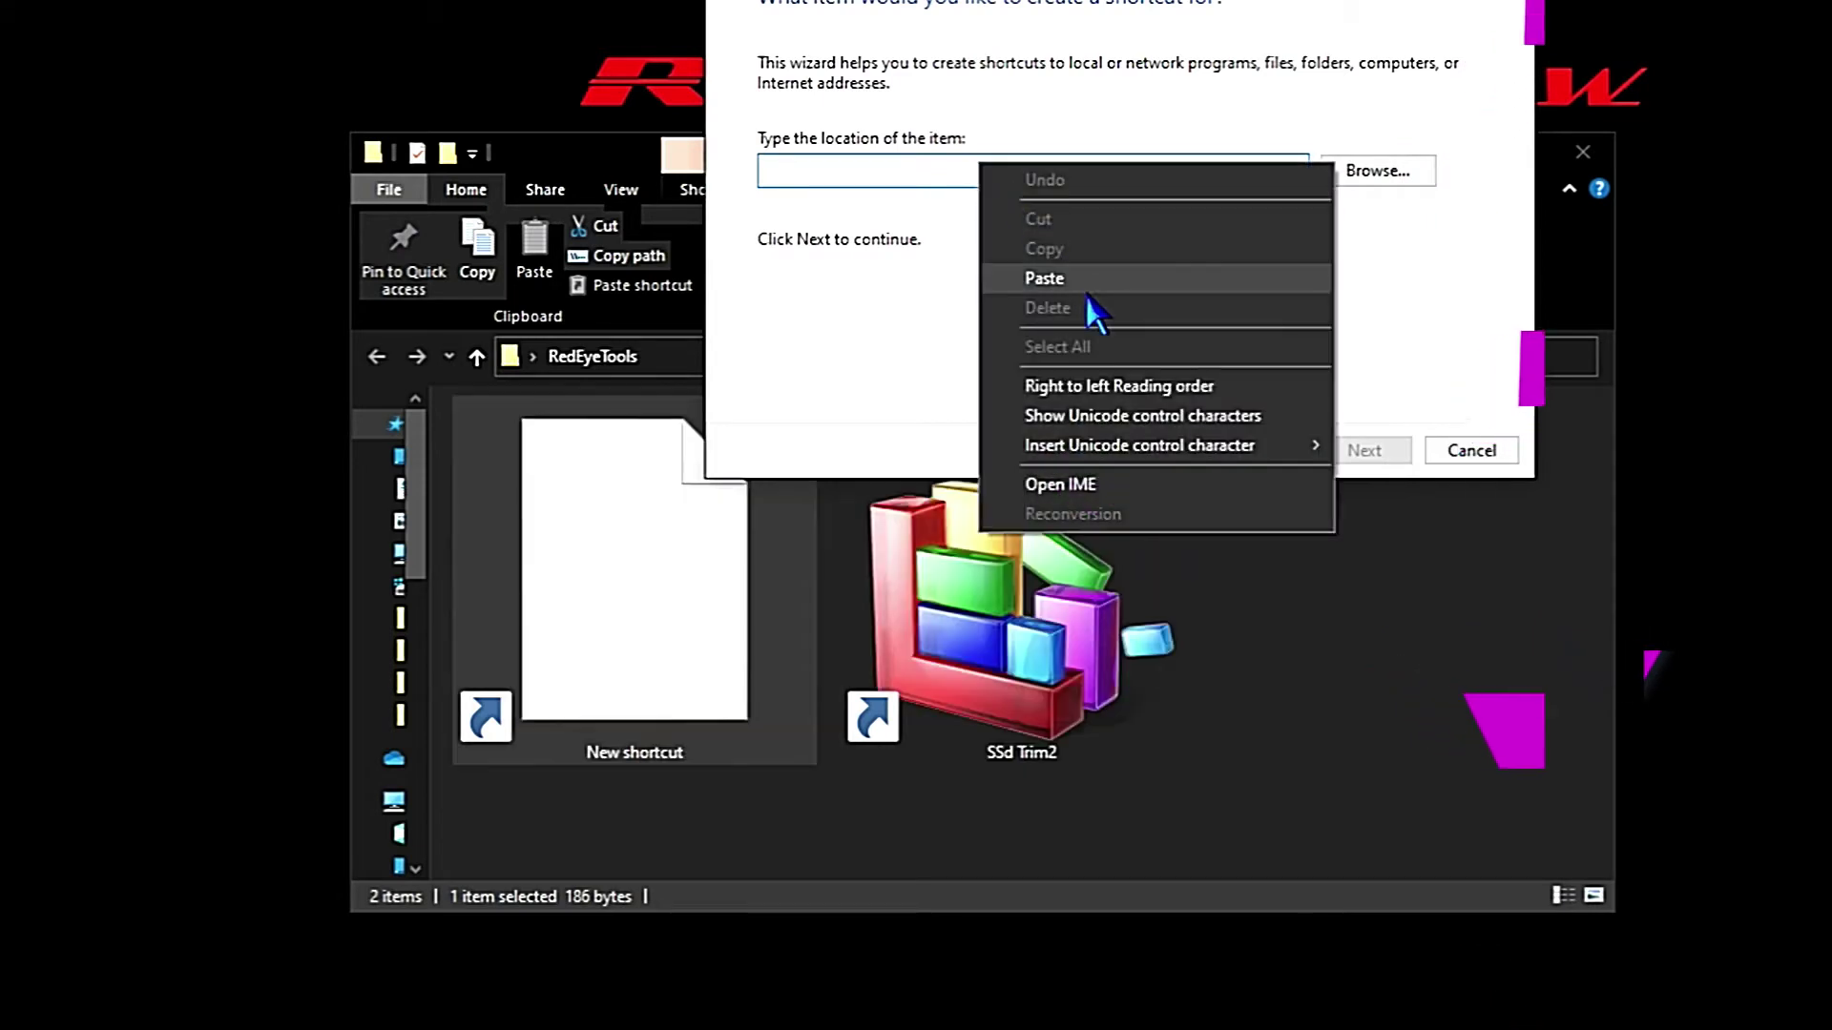
pyautogui.click(1059, 273)
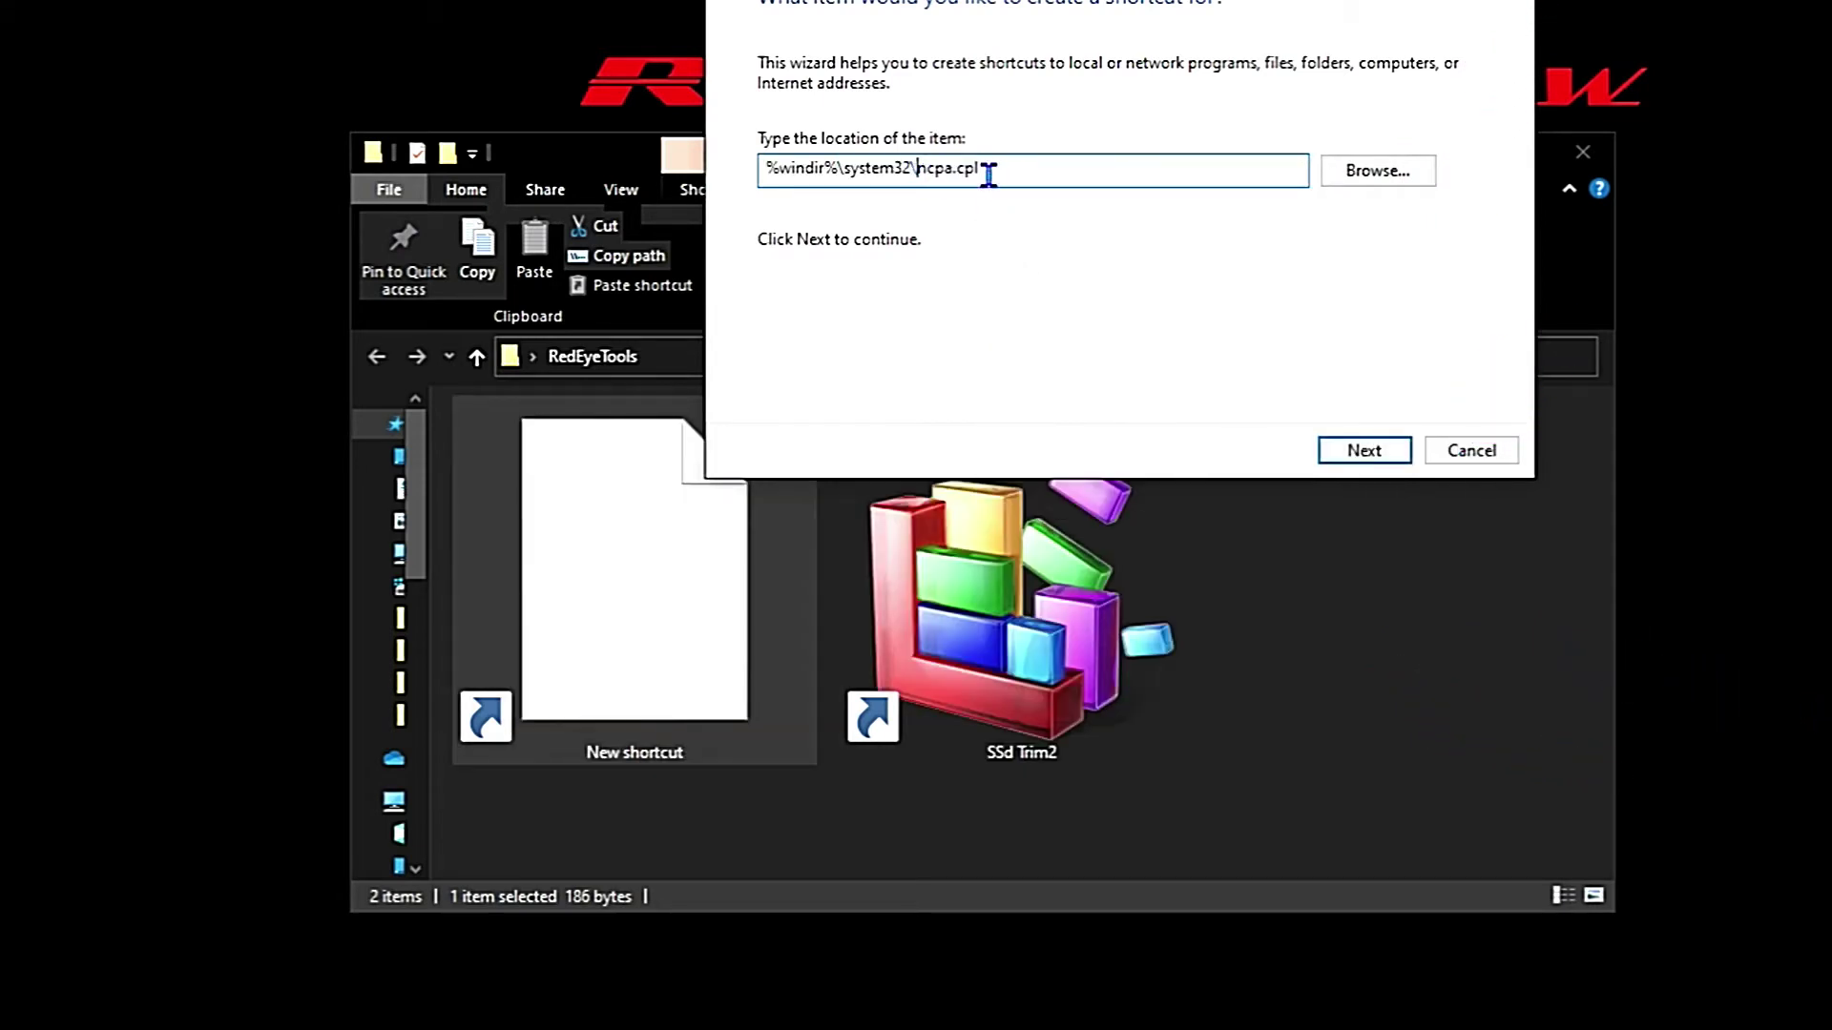
pyautogui.moveTo(987, 172); pyautogui.dragTo(498, 172)
pyautogui.click(1002, 169)
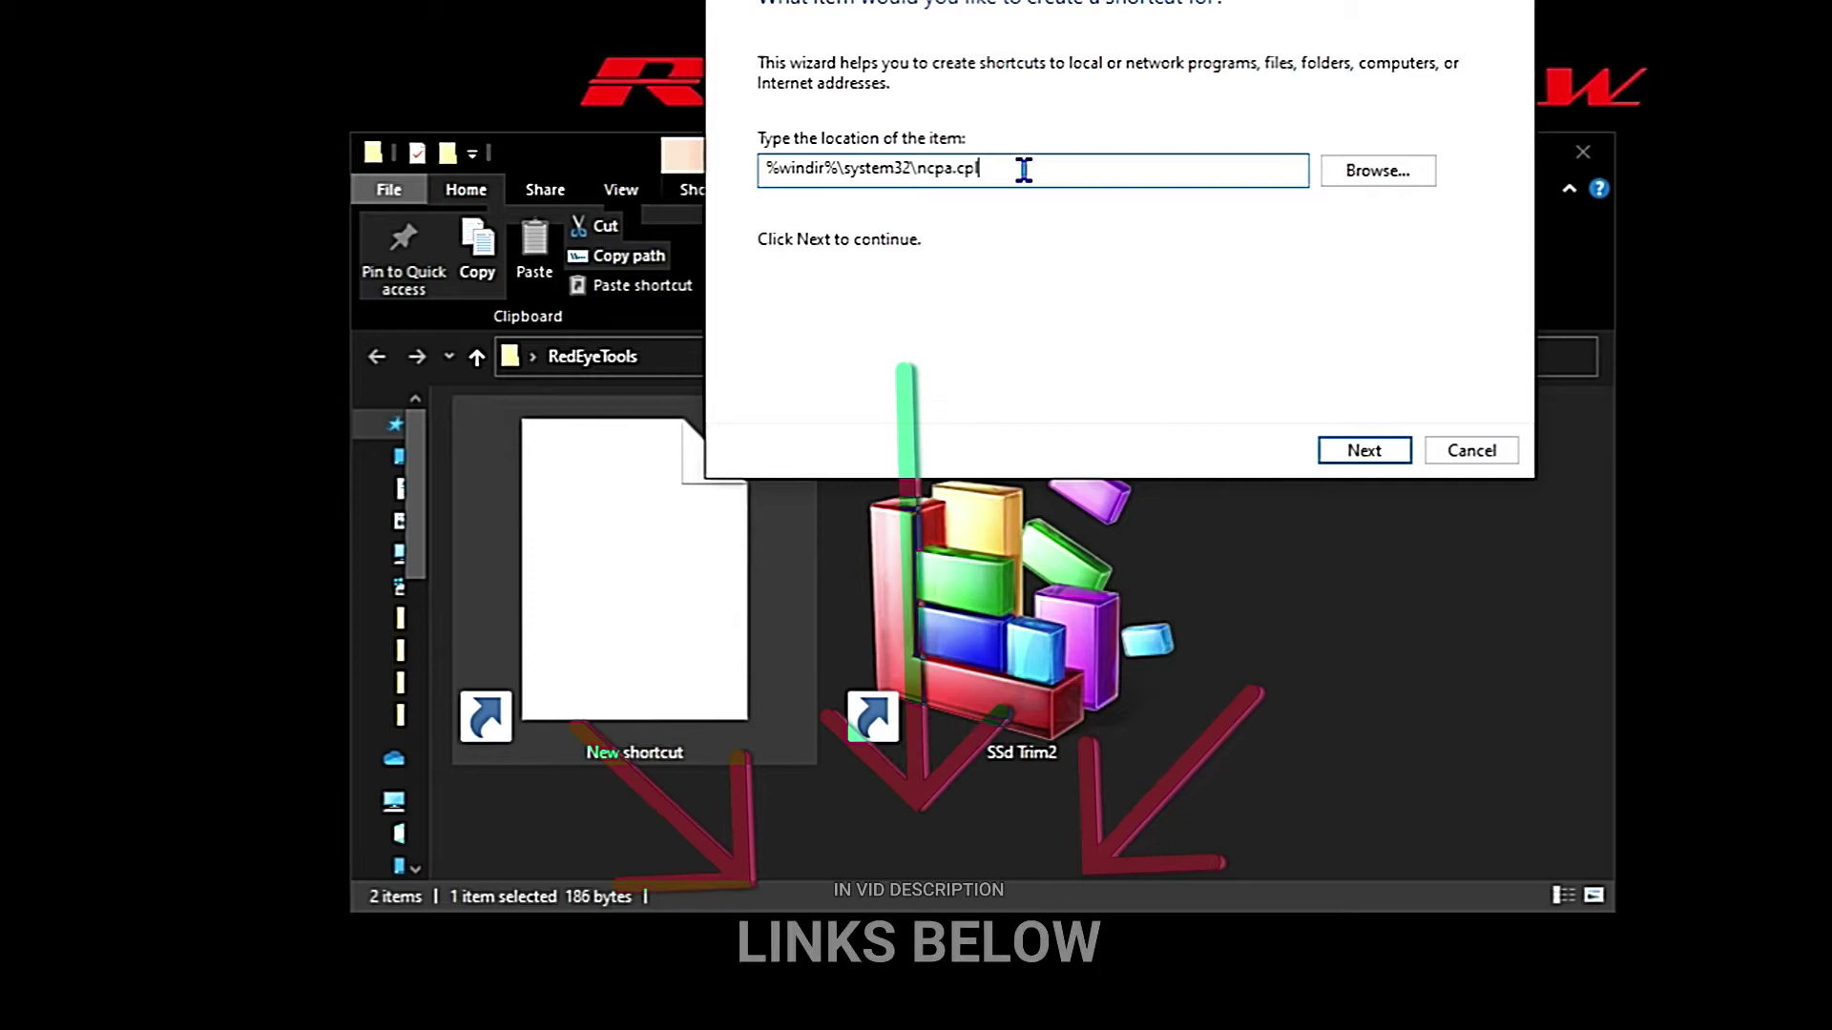
pyautogui.moveTo(1023, 168); pyautogui.dragTo(761, 169)
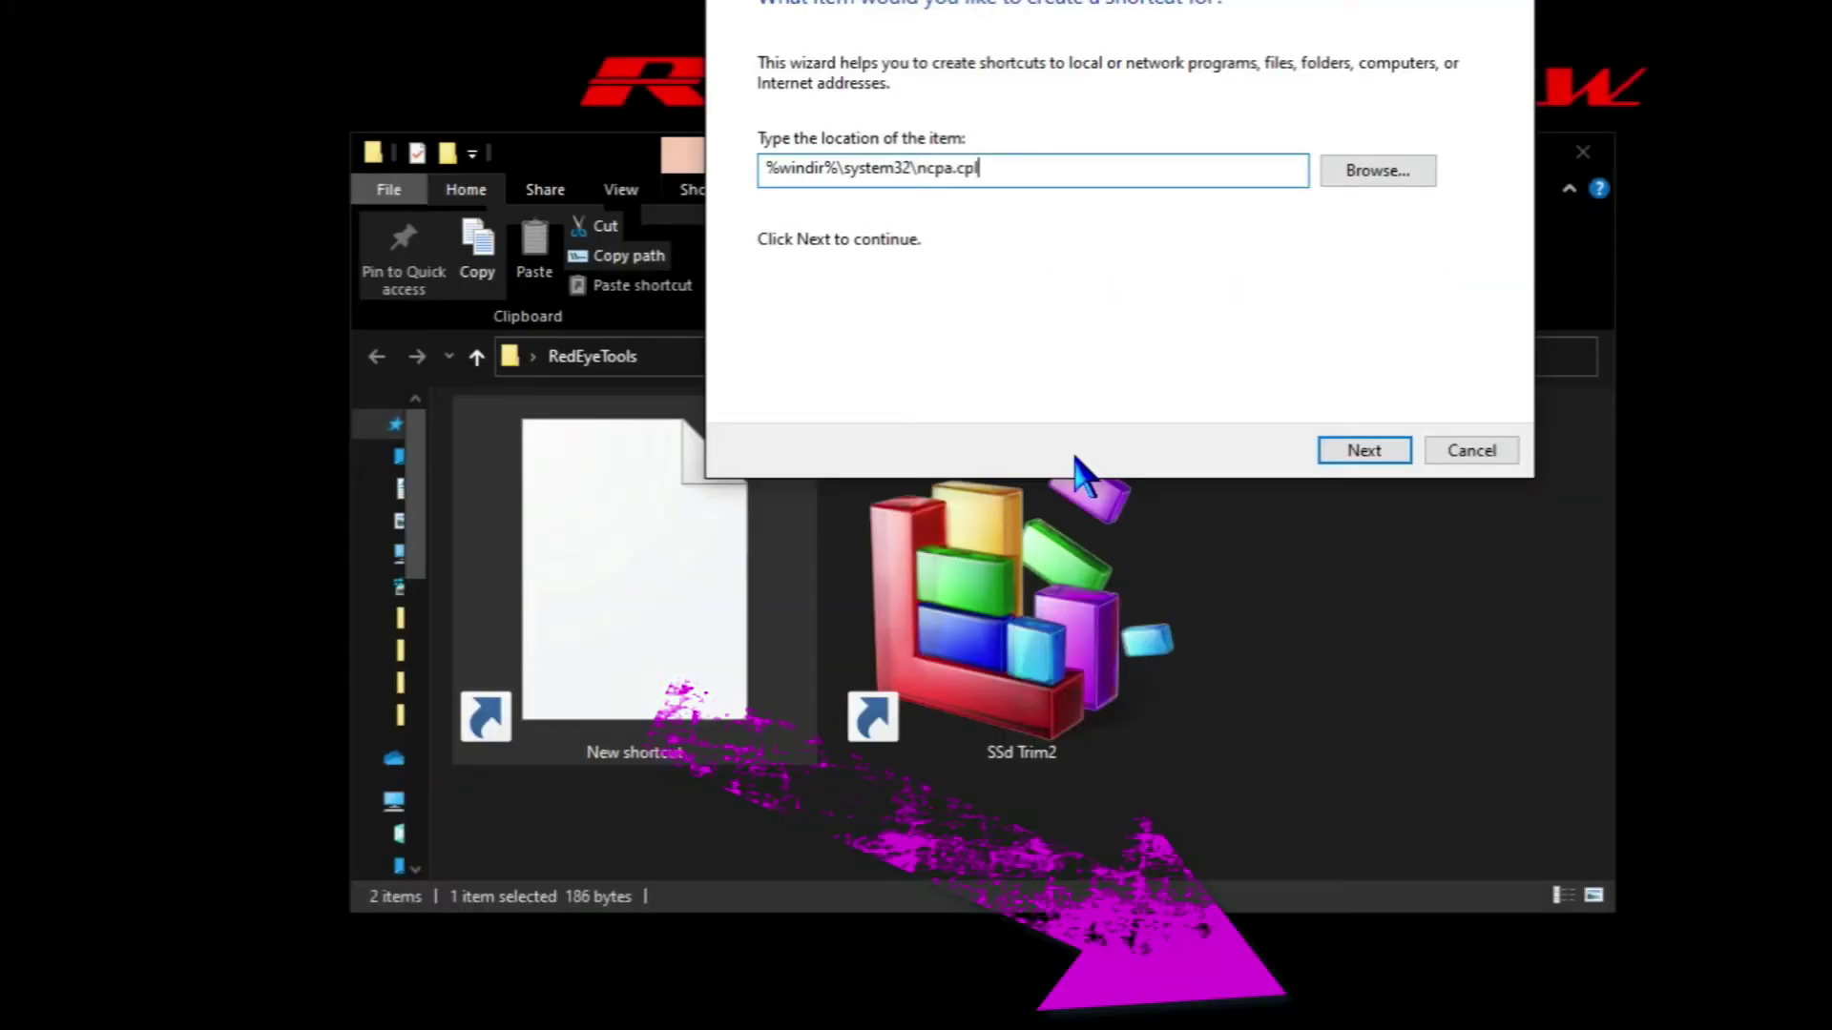
pyautogui.click(1367, 450)
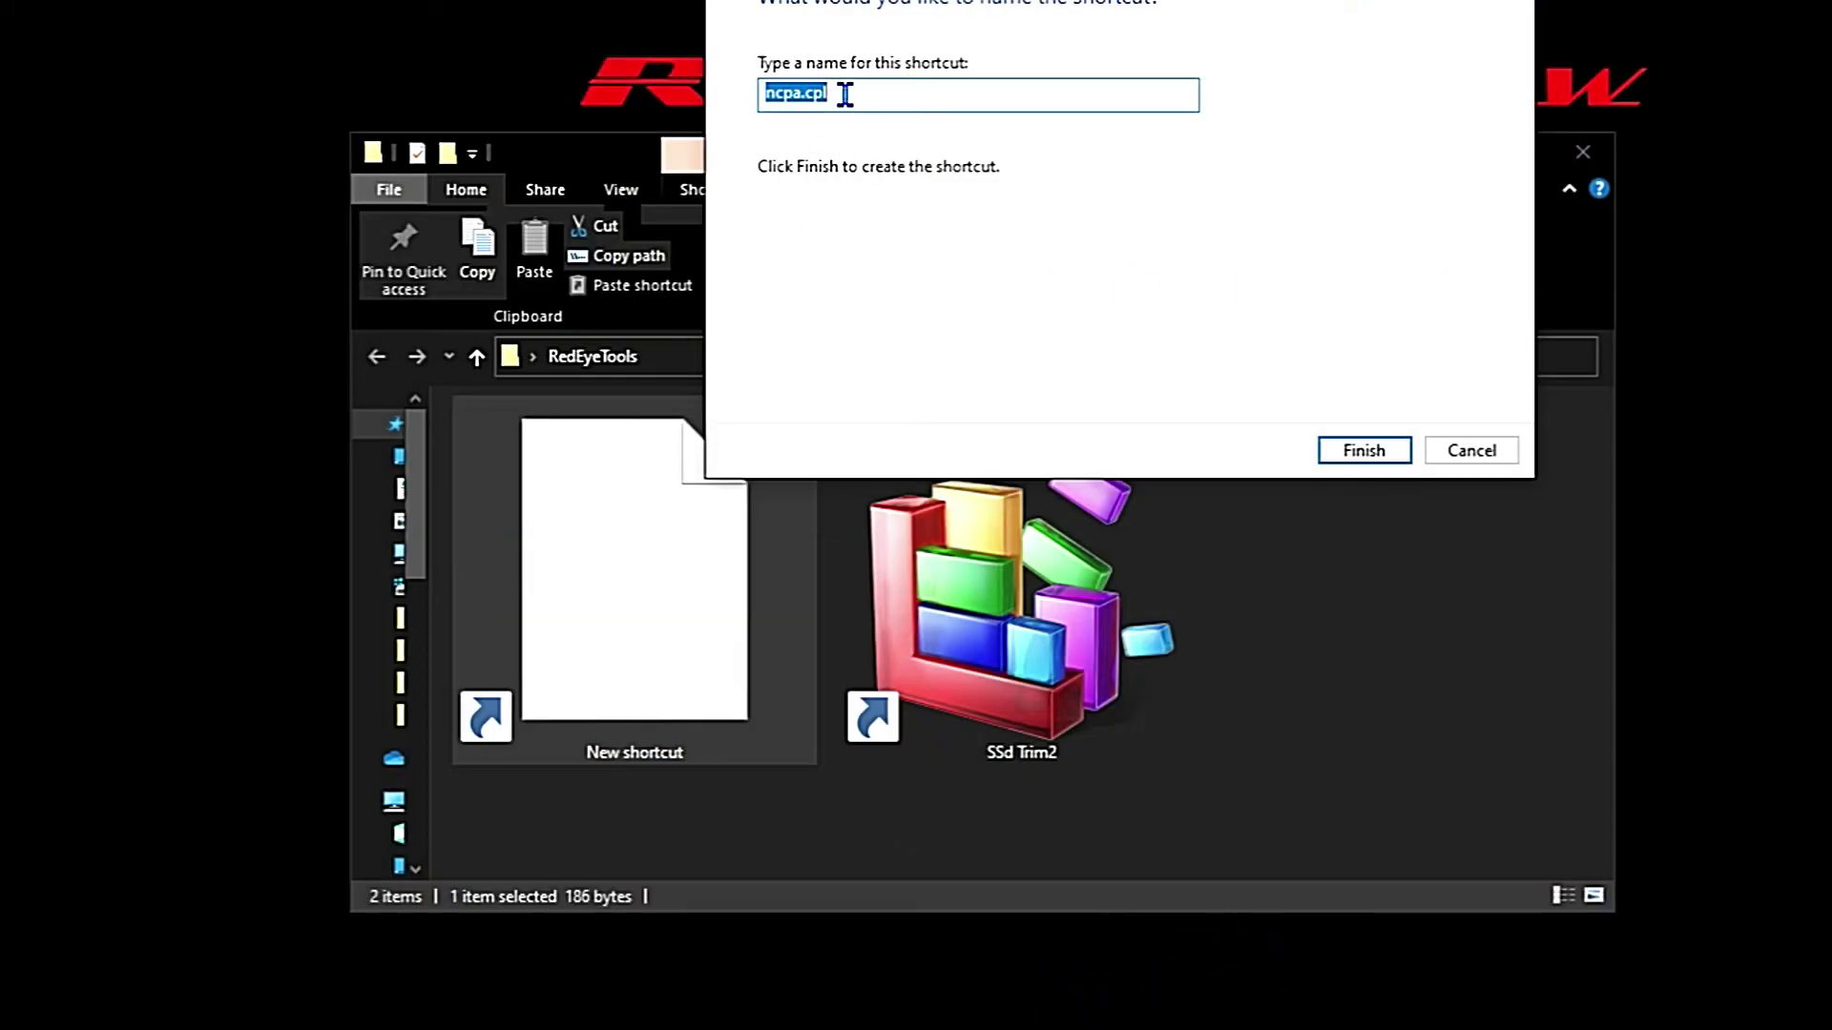
pyautogui.write('Network A')
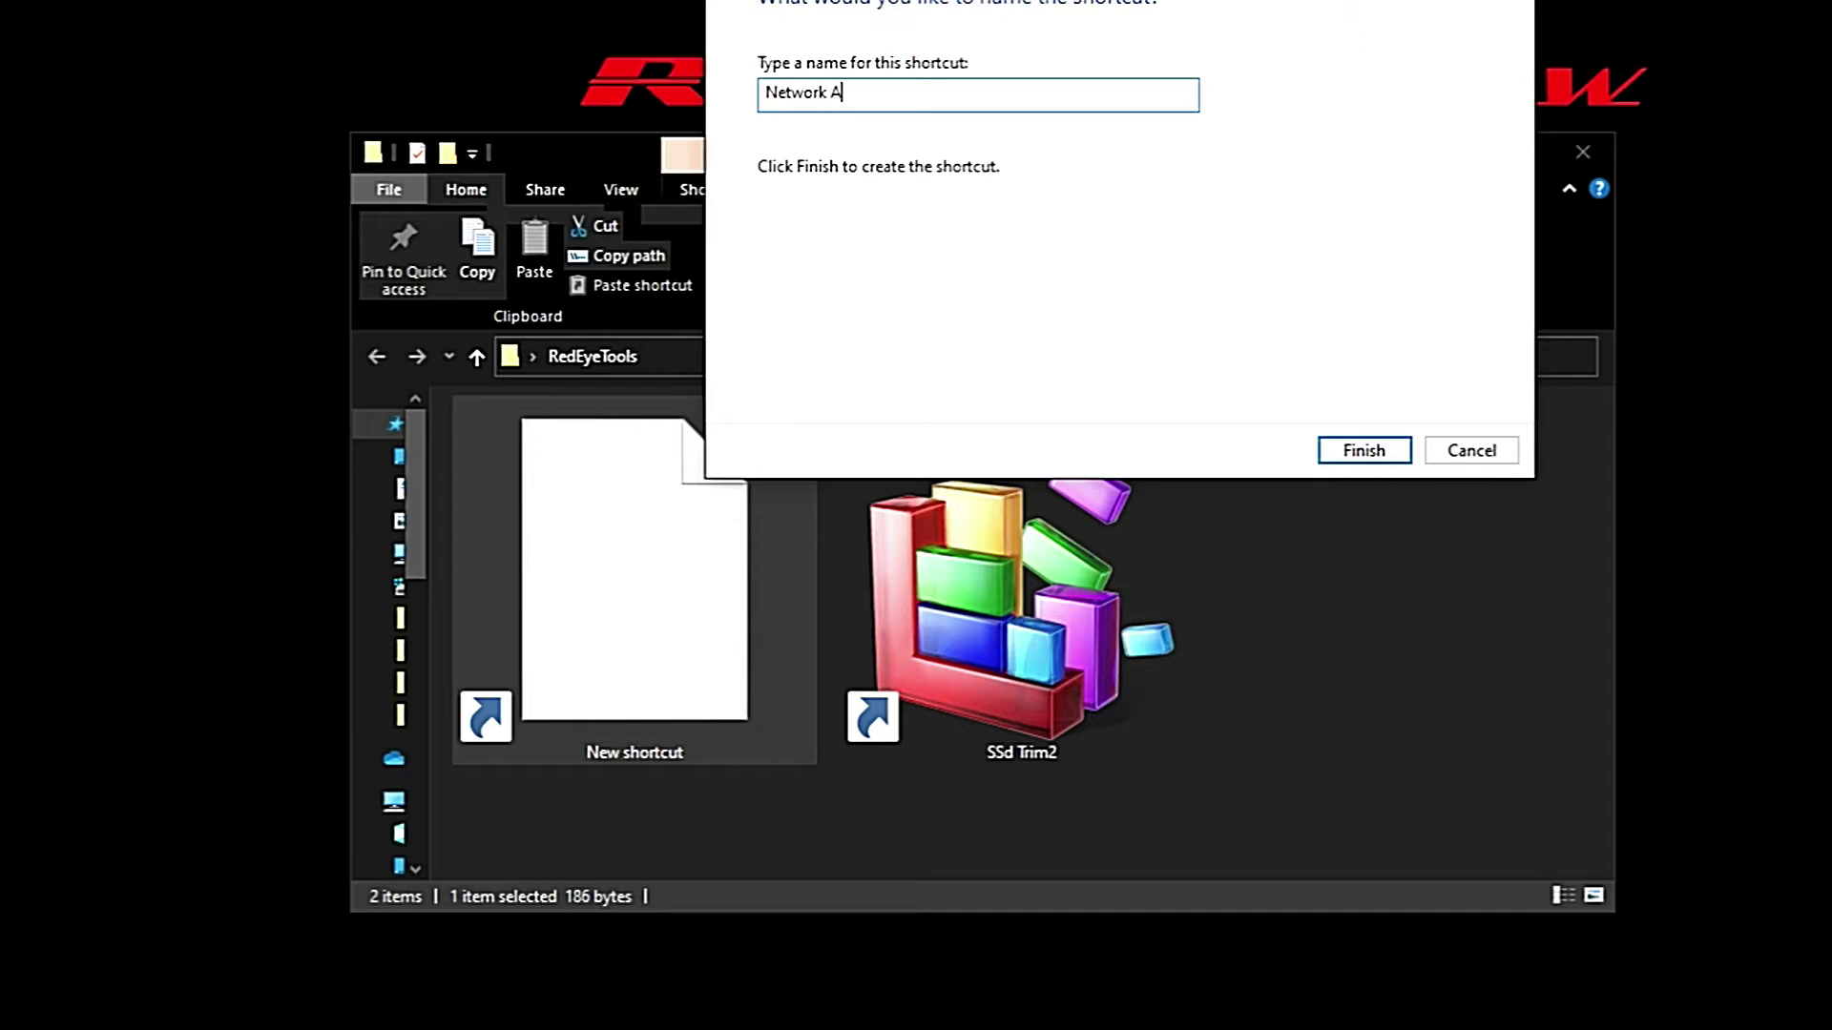
pyautogui.write('dapters')
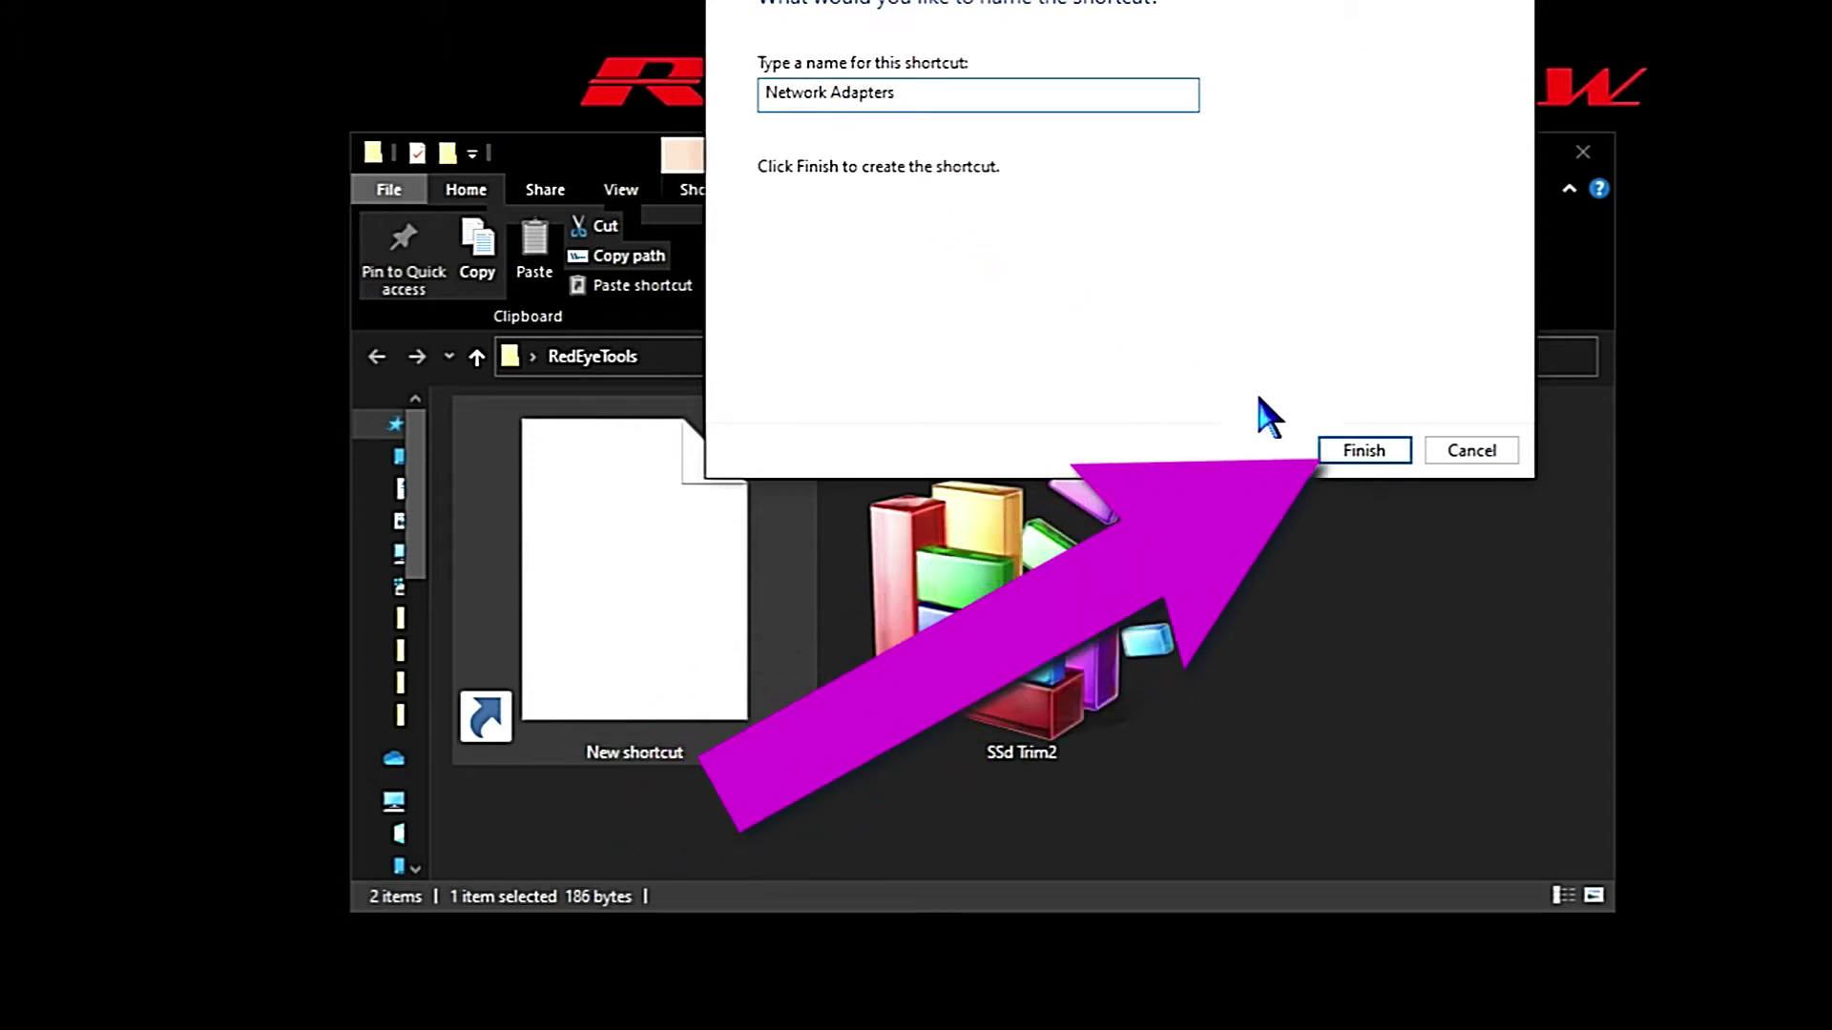
pyautogui.click(1359, 449)
# Step: Change the Network Adapters shortcut's icon to the linked-monitors network icon and apply it
pyautogui.rightClick(676, 647)
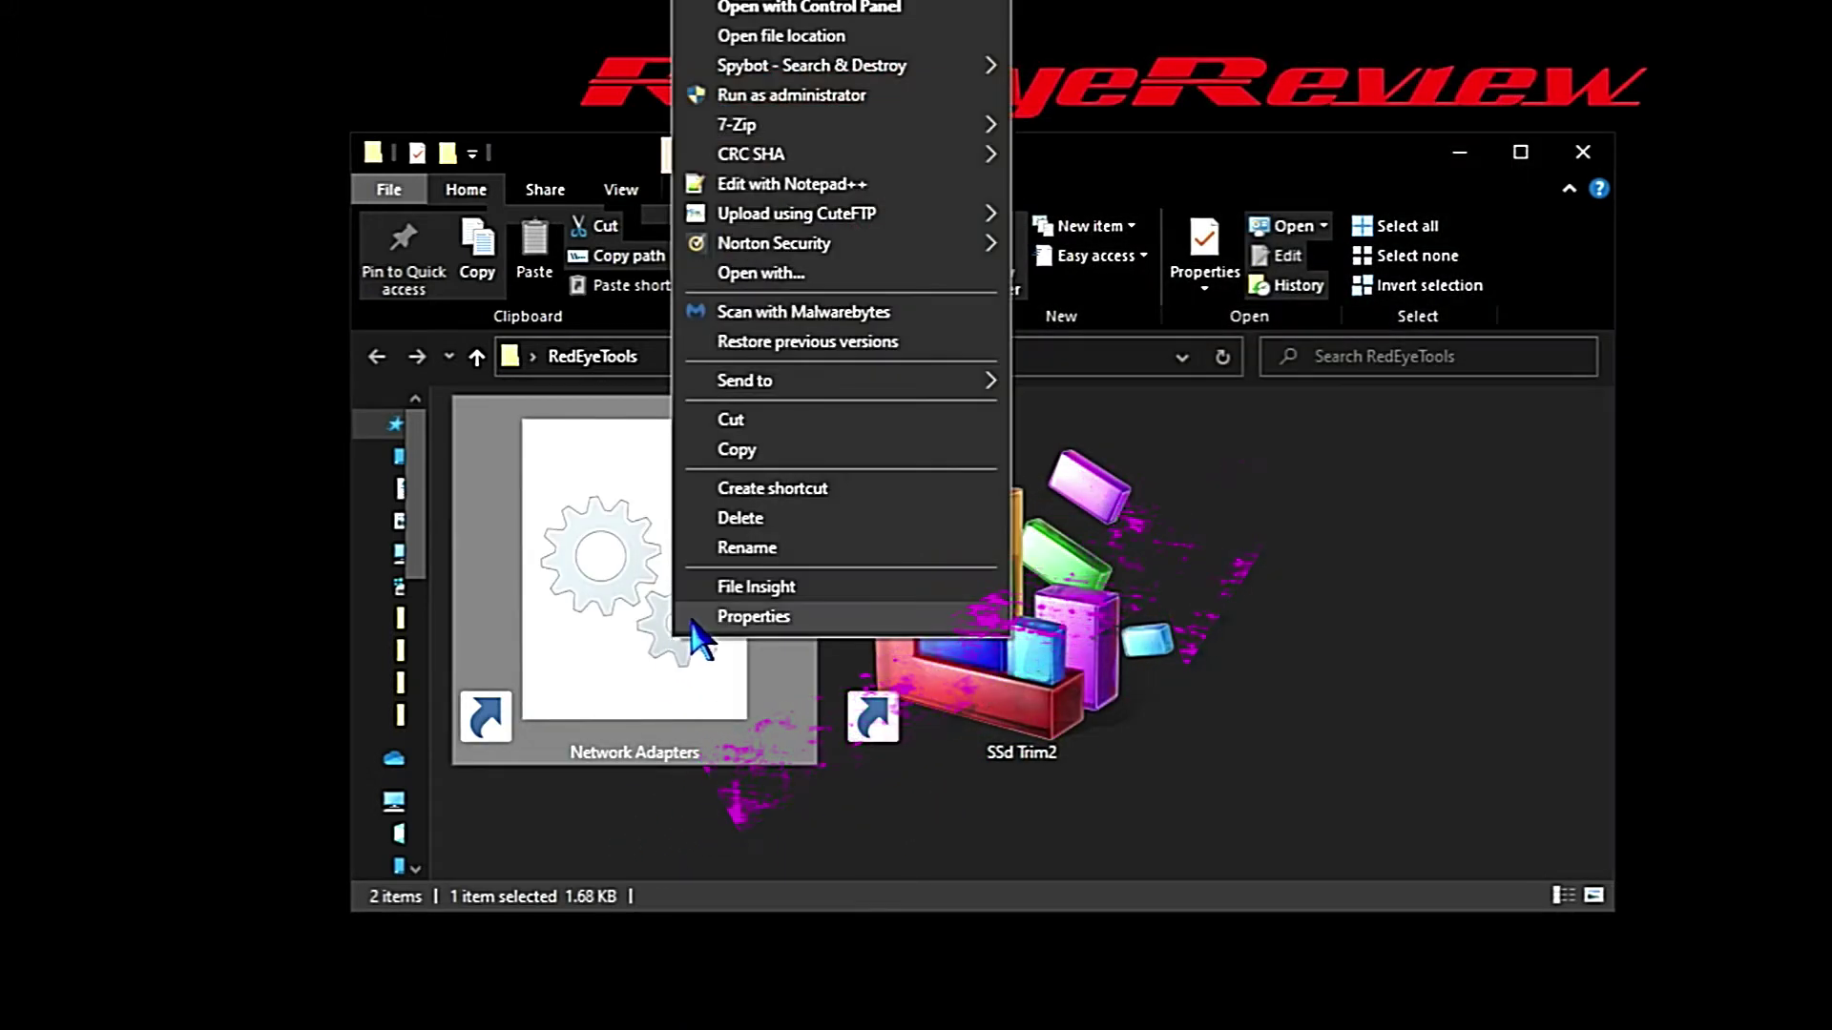
pyautogui.click(692, 619)
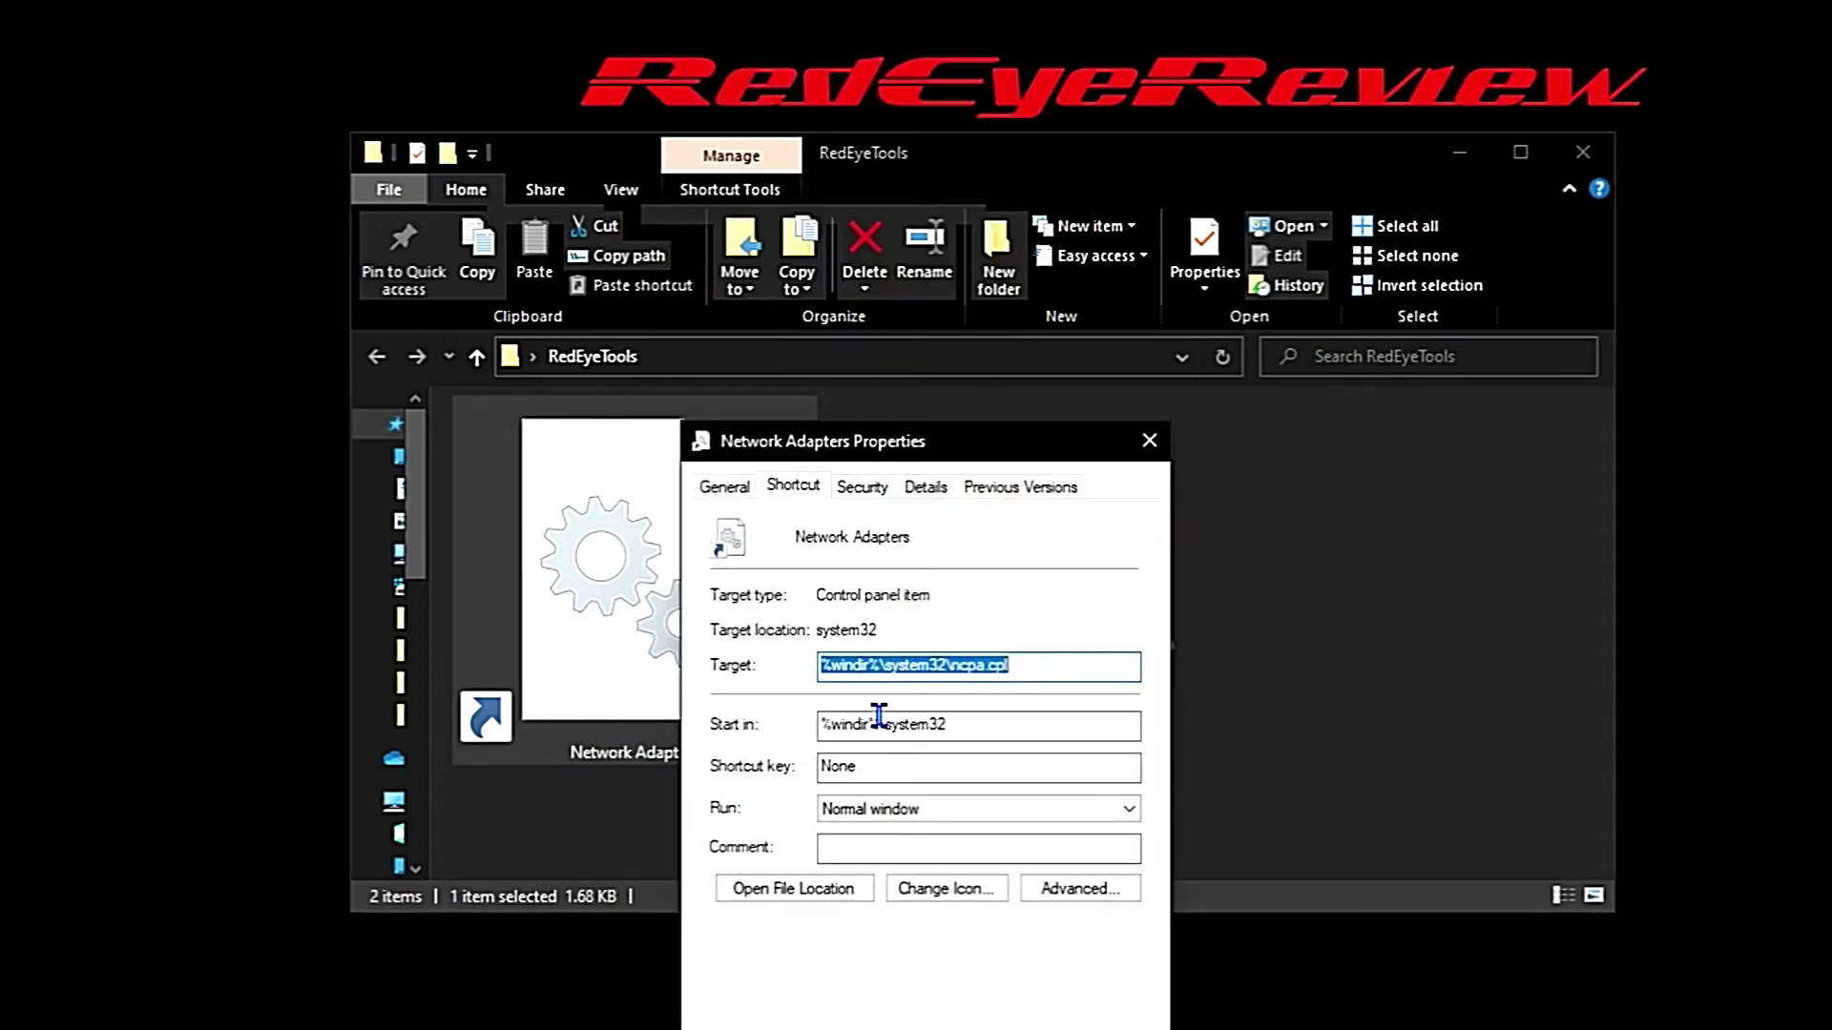
pyautogui.click(934, 895)
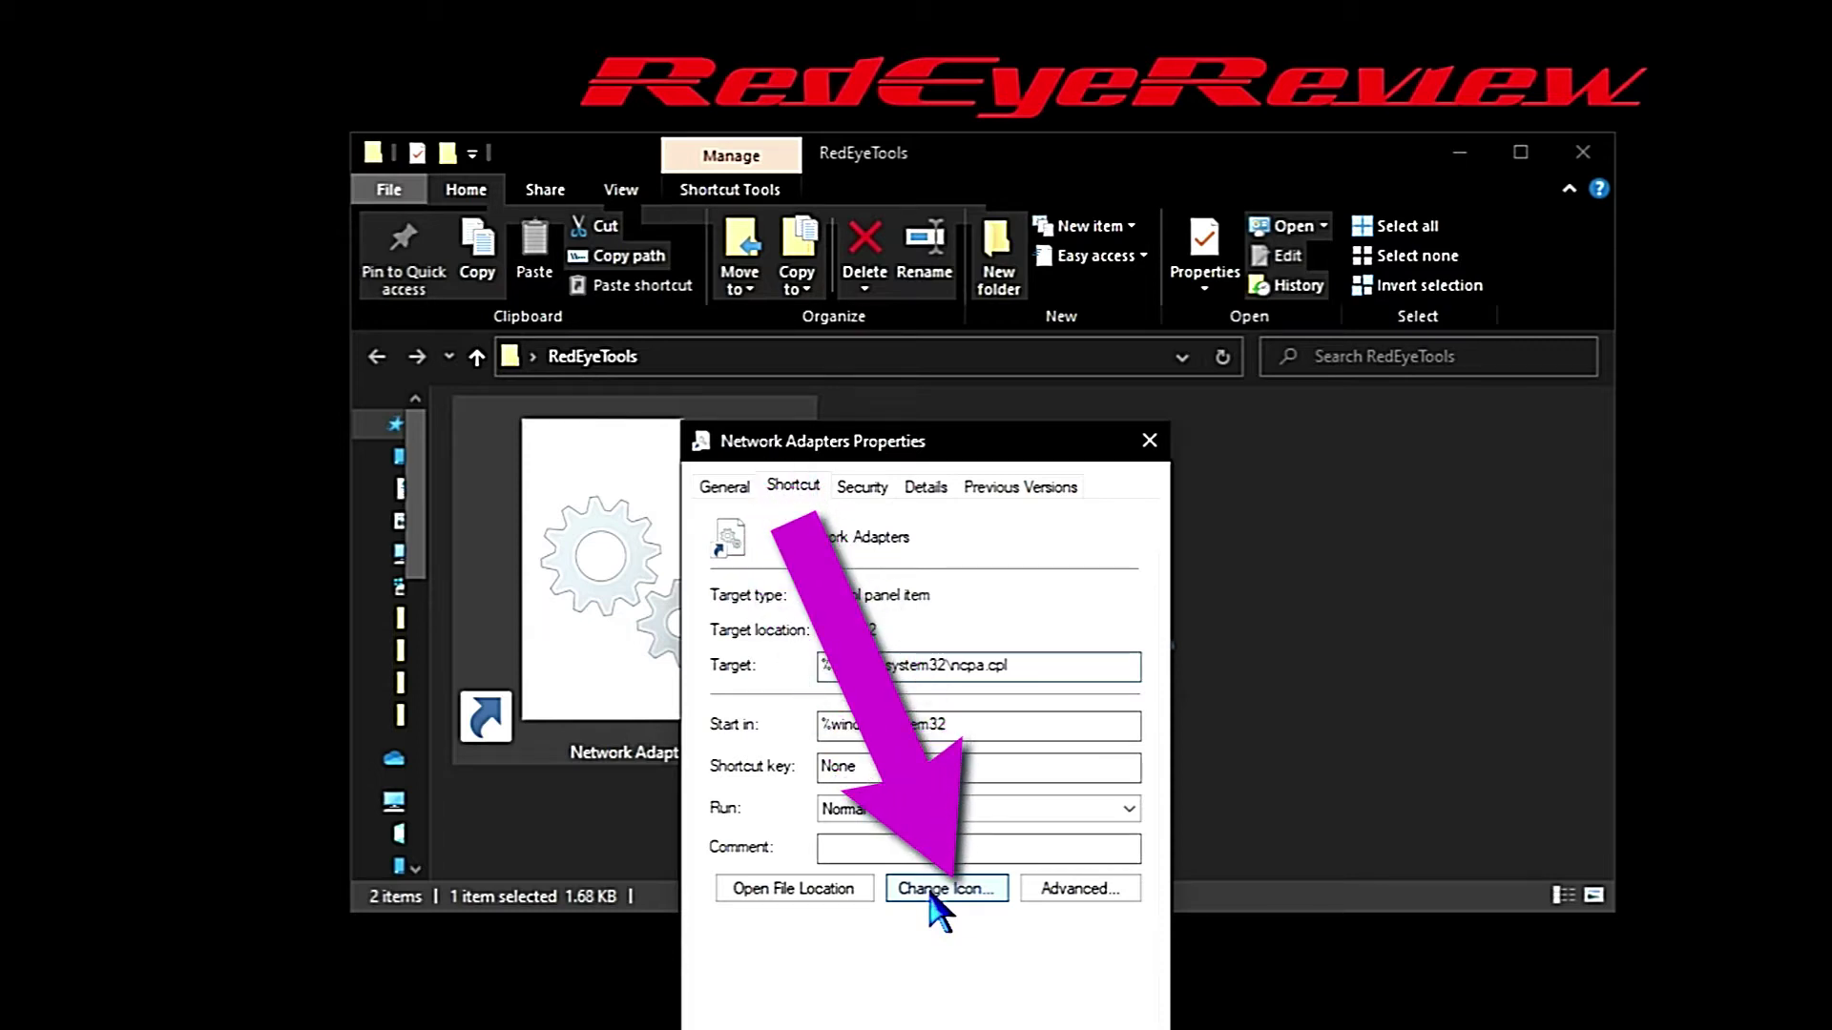
pyautogui.click(934, 895)
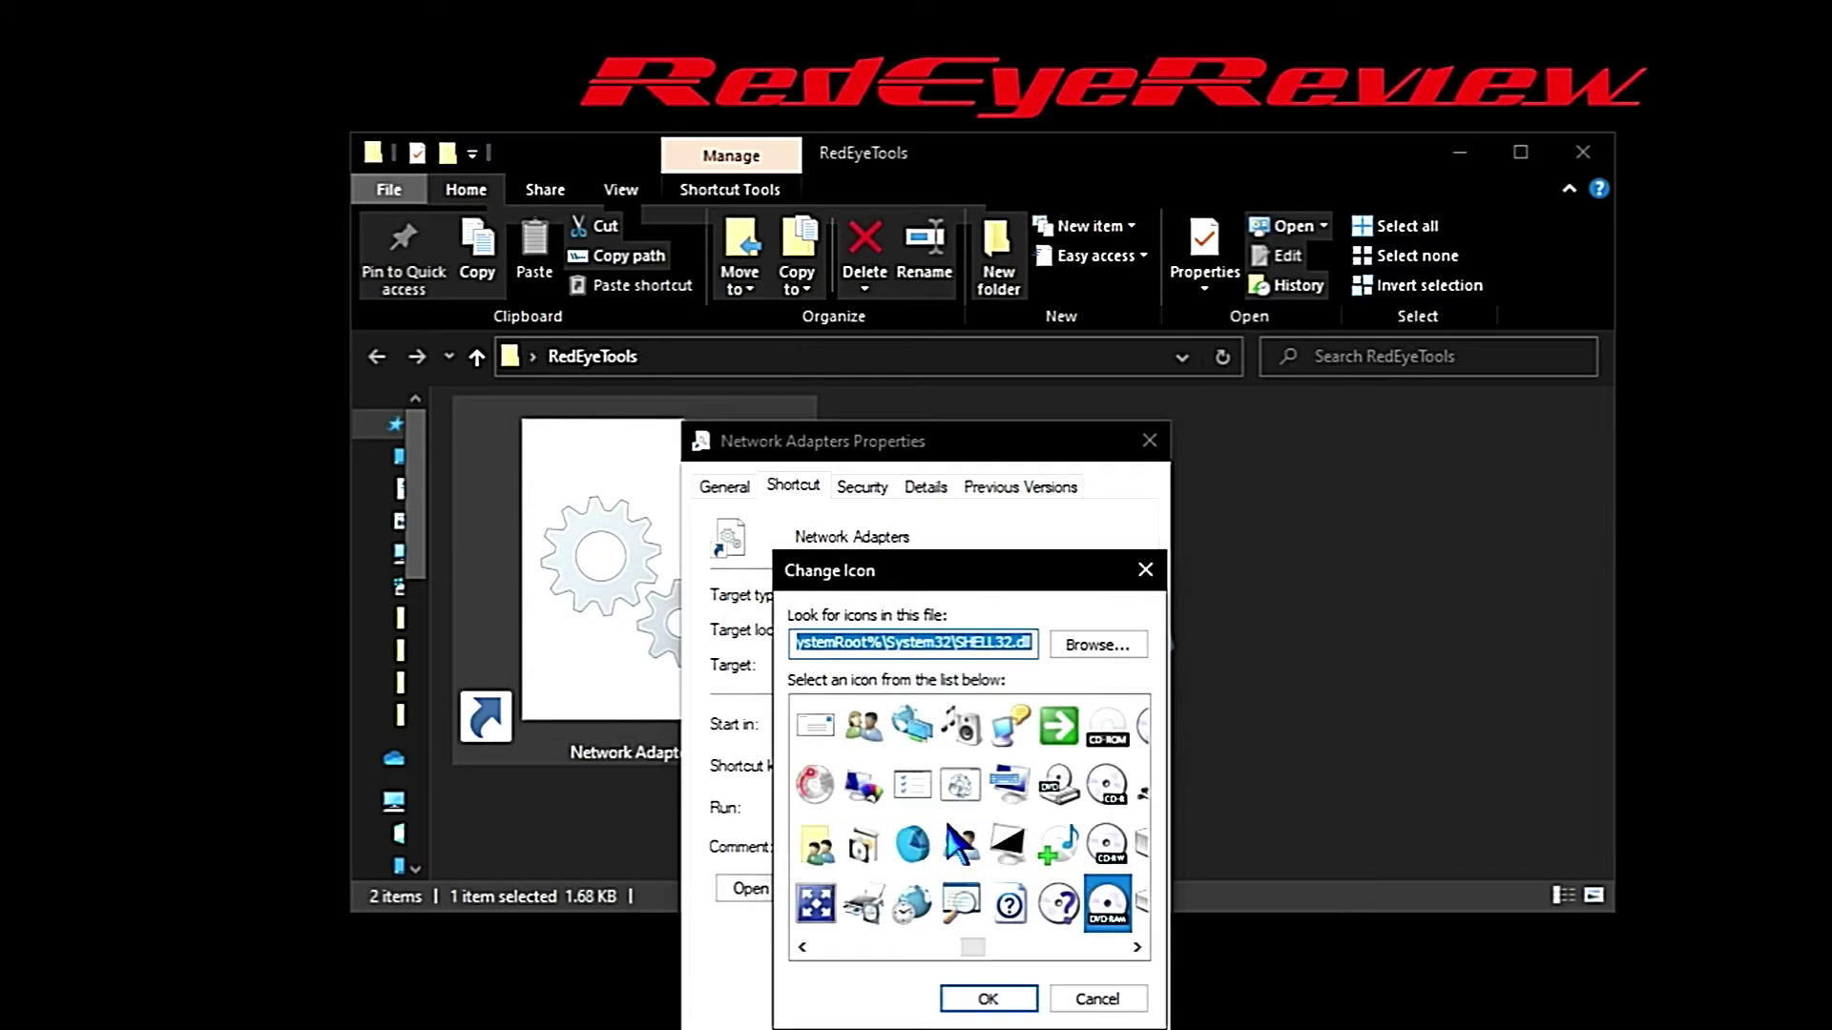
pyautogui.scroll(-2, 956, 835)
pyautogui.scroll(-2, 956, 834)
pyautogui.scroll(-2, 956, 834)
pyautogui.scroll(-2, 956, 835)
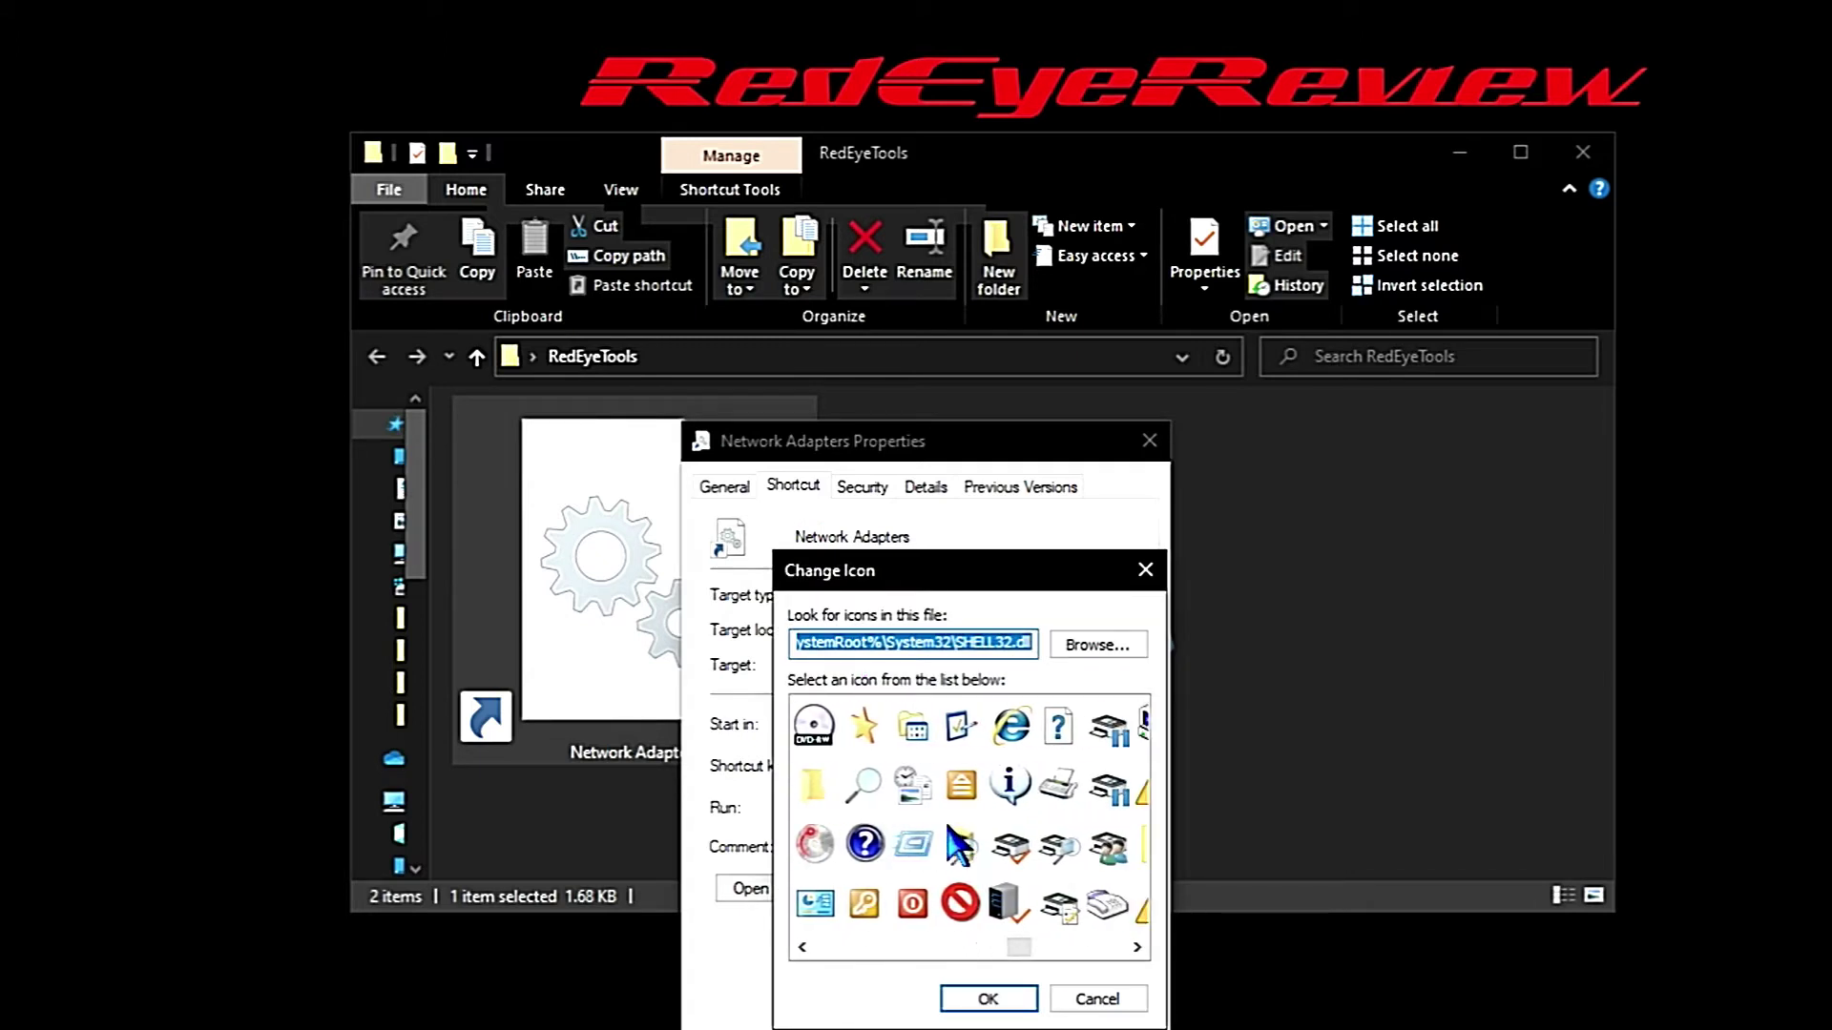
pyautogui.scroll(2, 956, 846)
pyautogui.scroll(2, 960, 848)
pyautogui.scroll(2, 964, 856)
pyautogui.scroll(2, 971, 863)
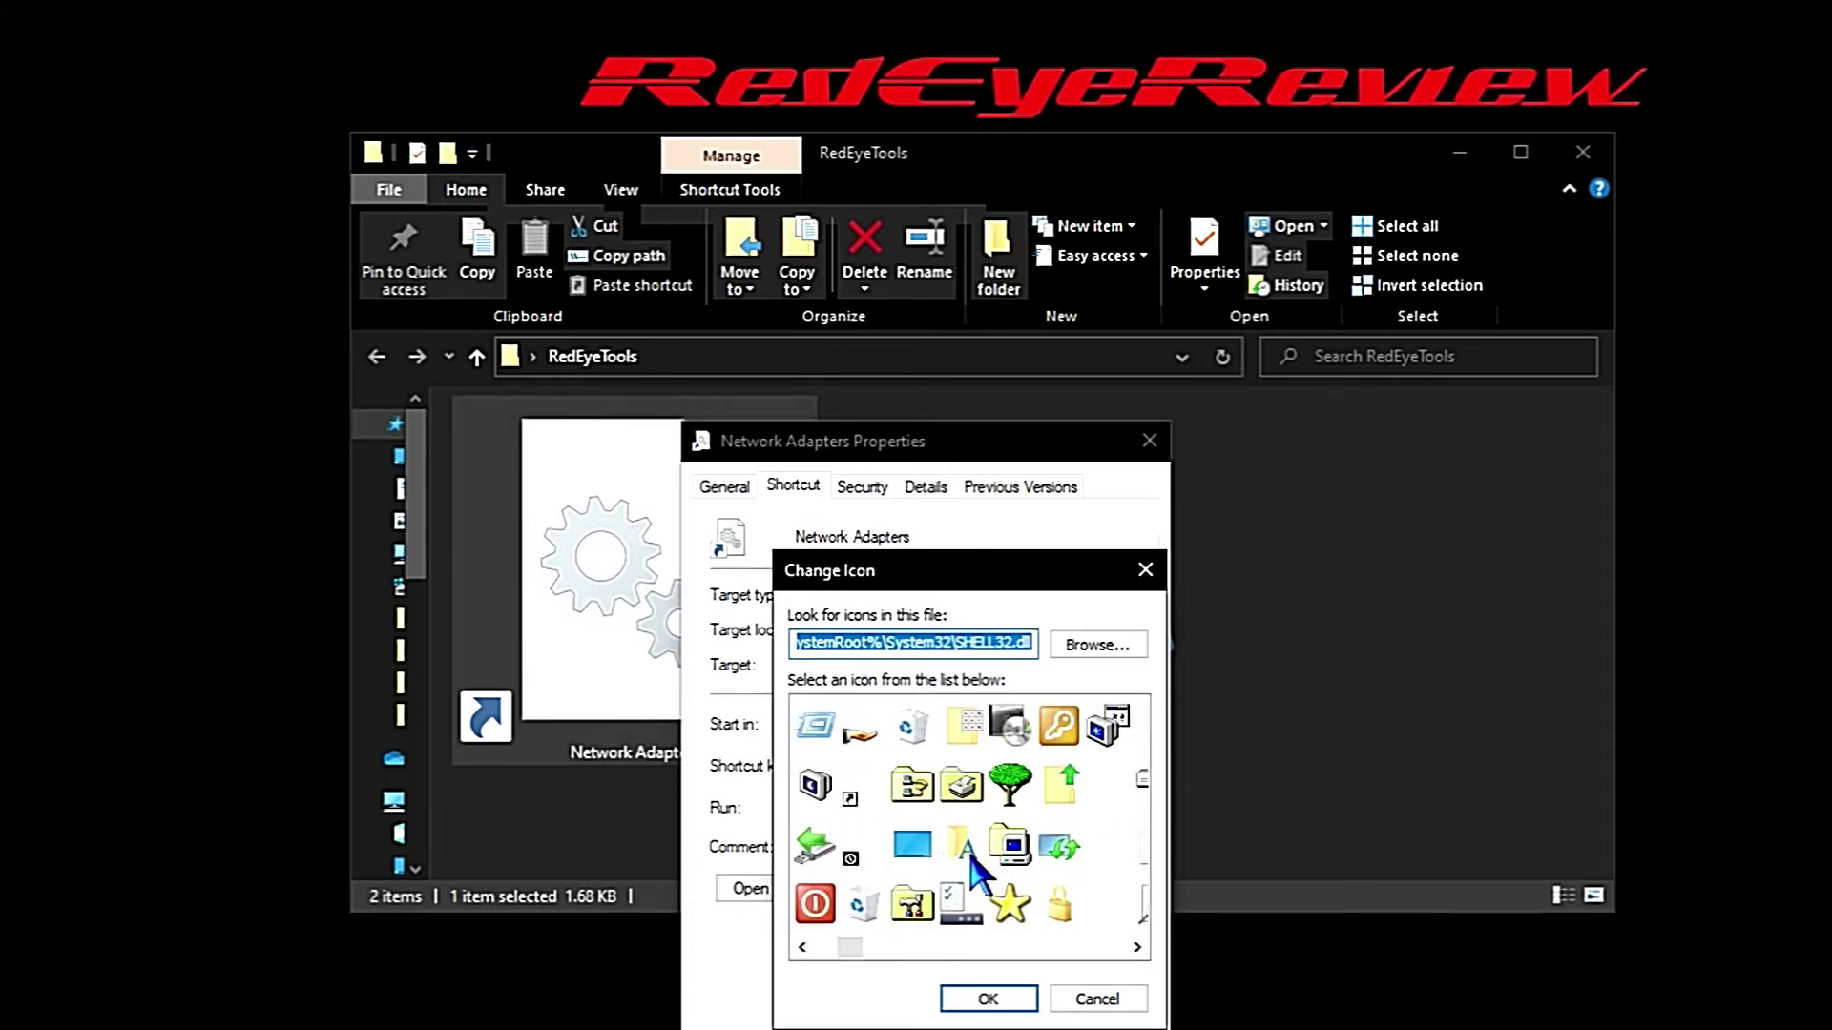
pyautogui.scroll(2, 970, 857)
pyautogui.scroll(1, 970, 856)
pyautogui.doubleClick(995, 851)
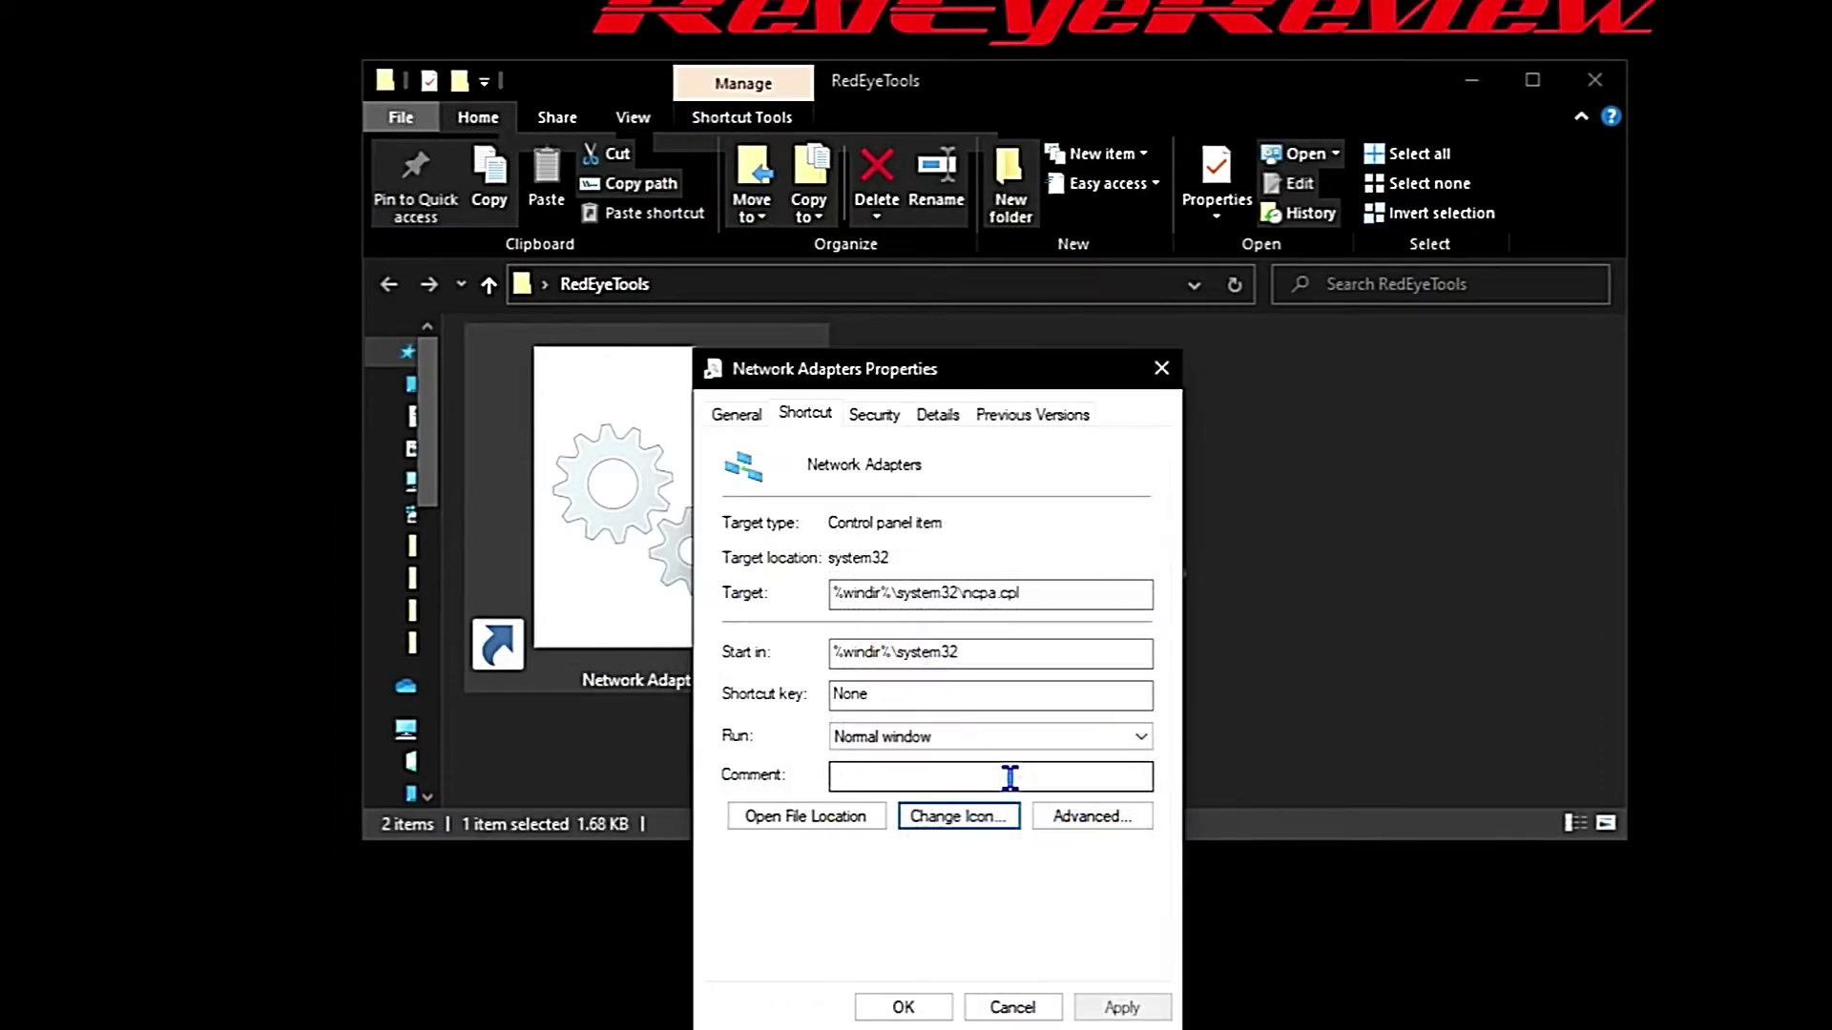
pyautogui.click(1116, 1005)
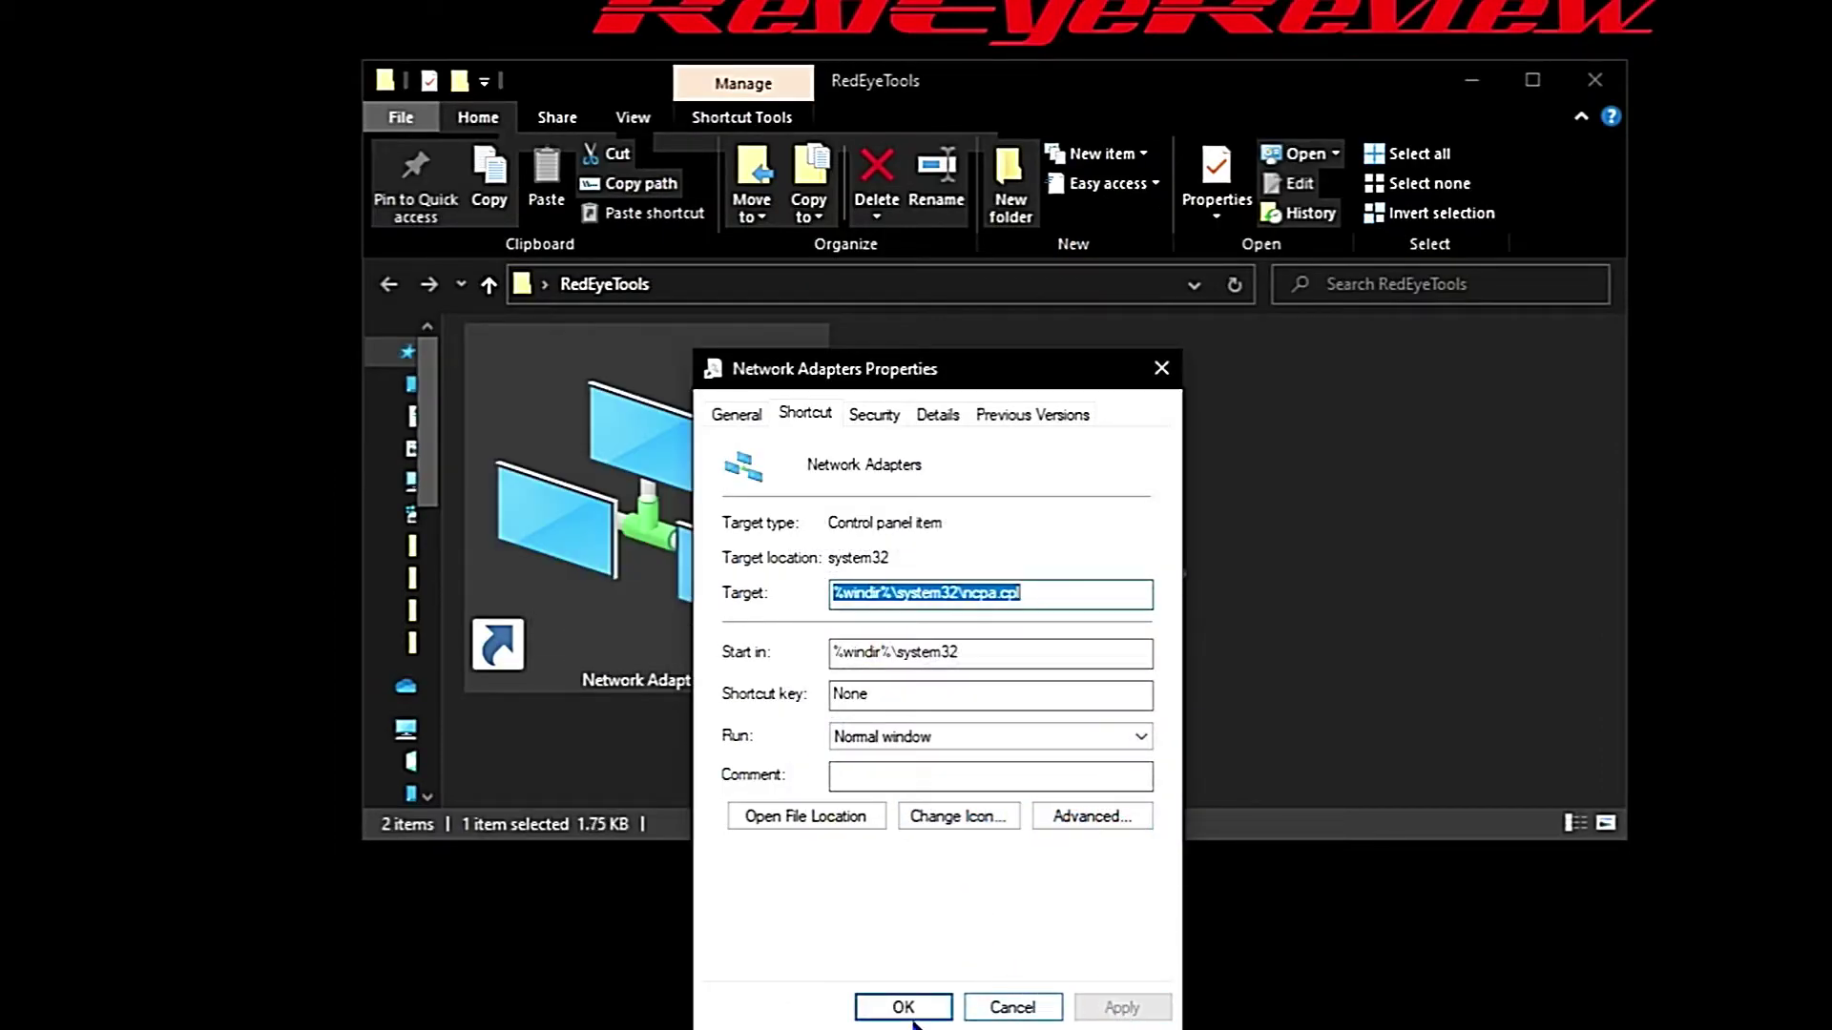
pyautogui.click(901, 1011)
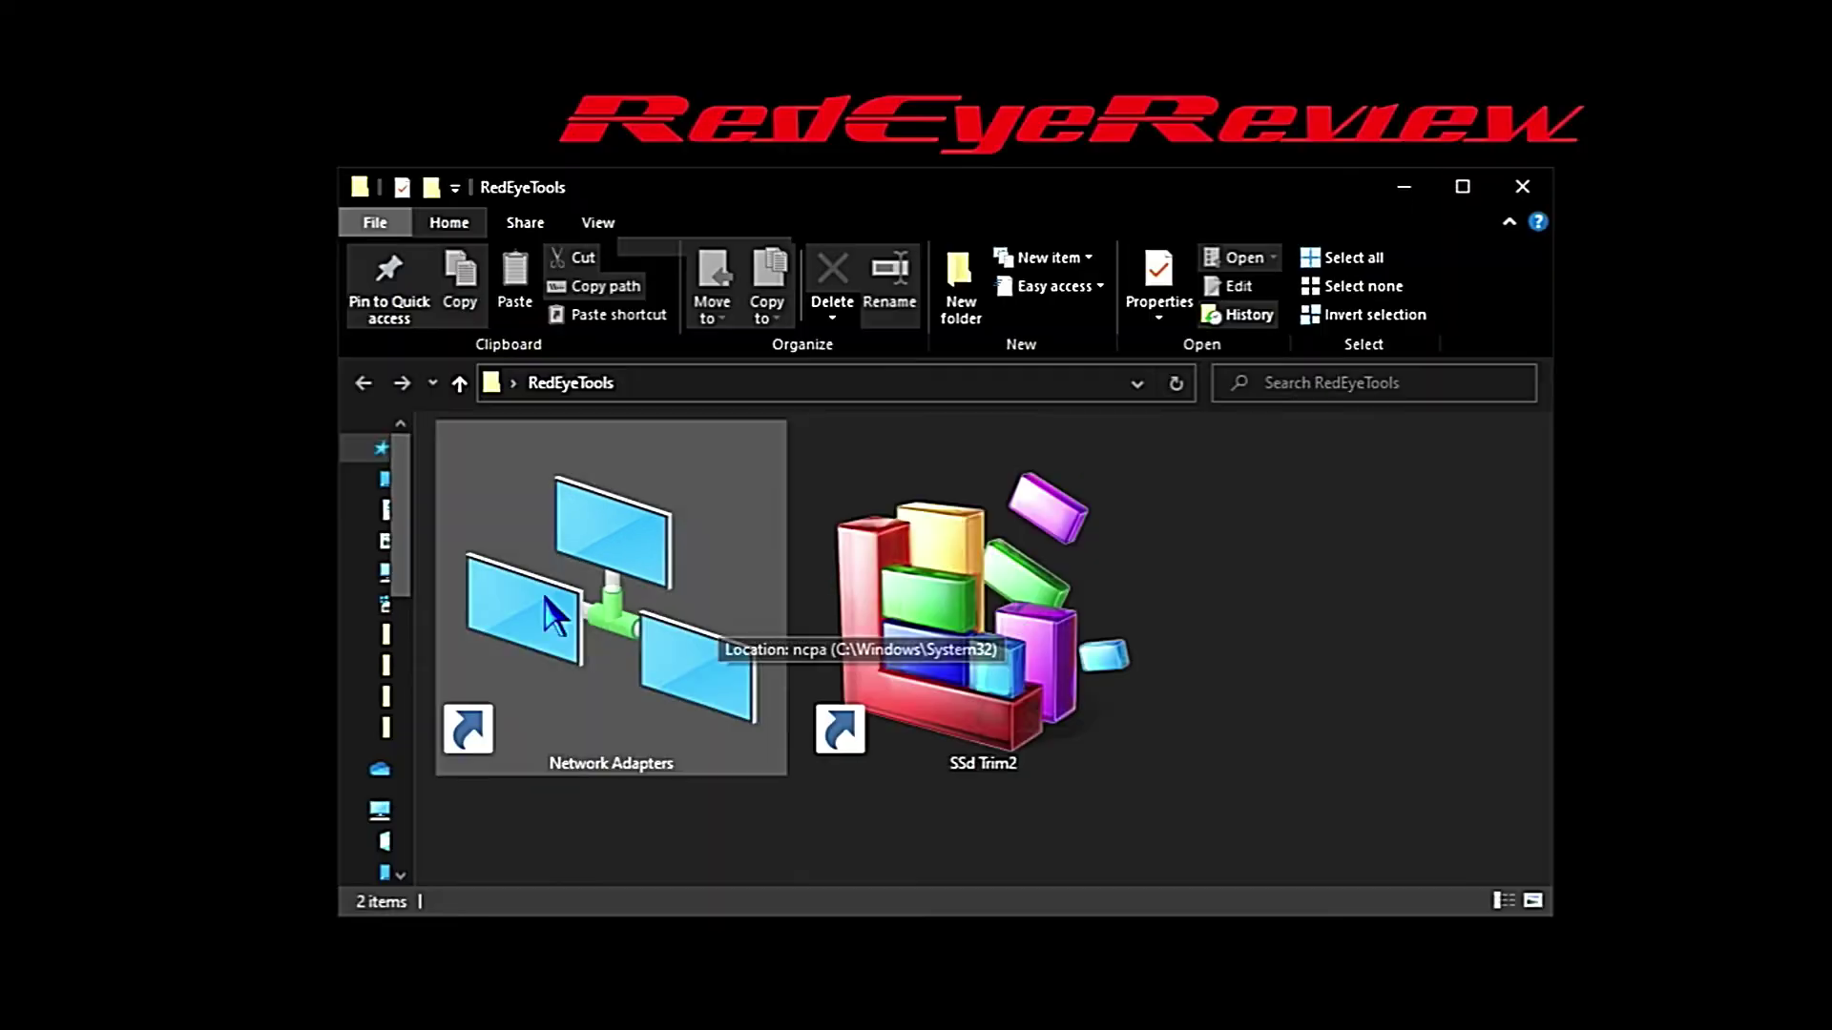
# Step: Cycle Network Connections through extra large, medium and tiles views, then close and relaunch it
pyautogui.click(630, 727)
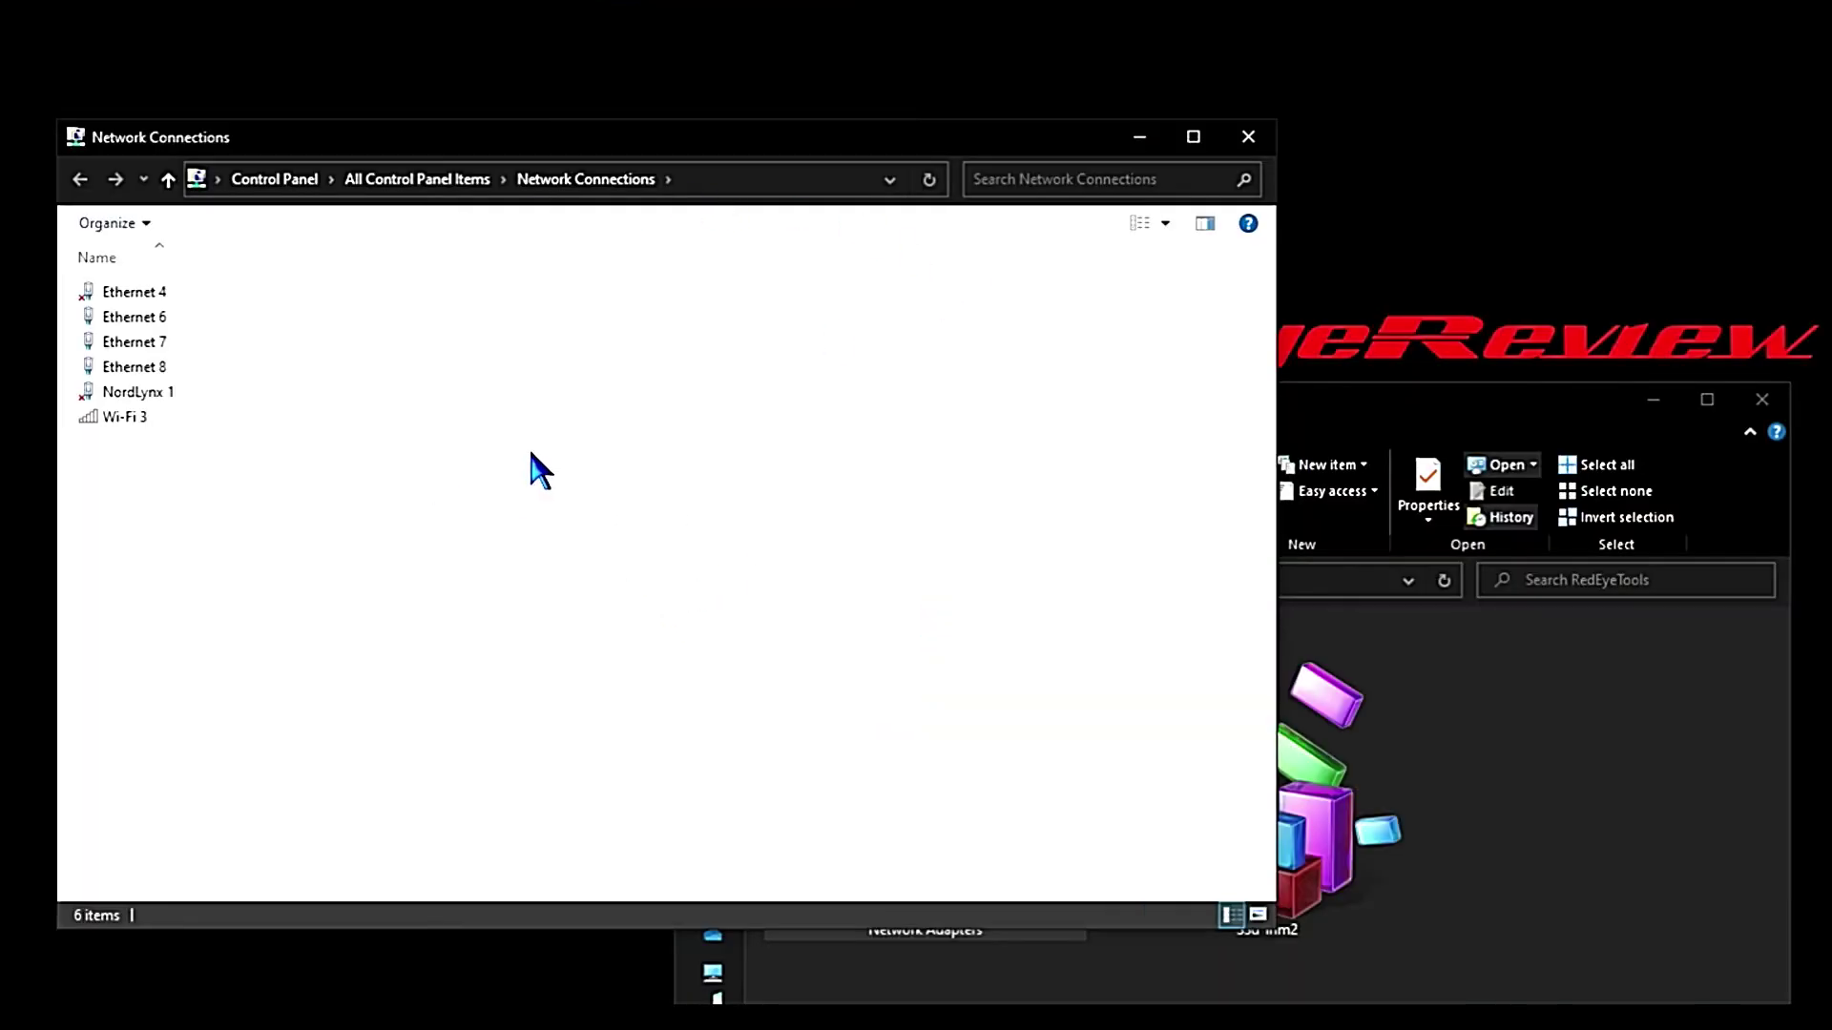
pyautogui.rightClick(531, 454)
pyautogui.moveTo(644, 470)
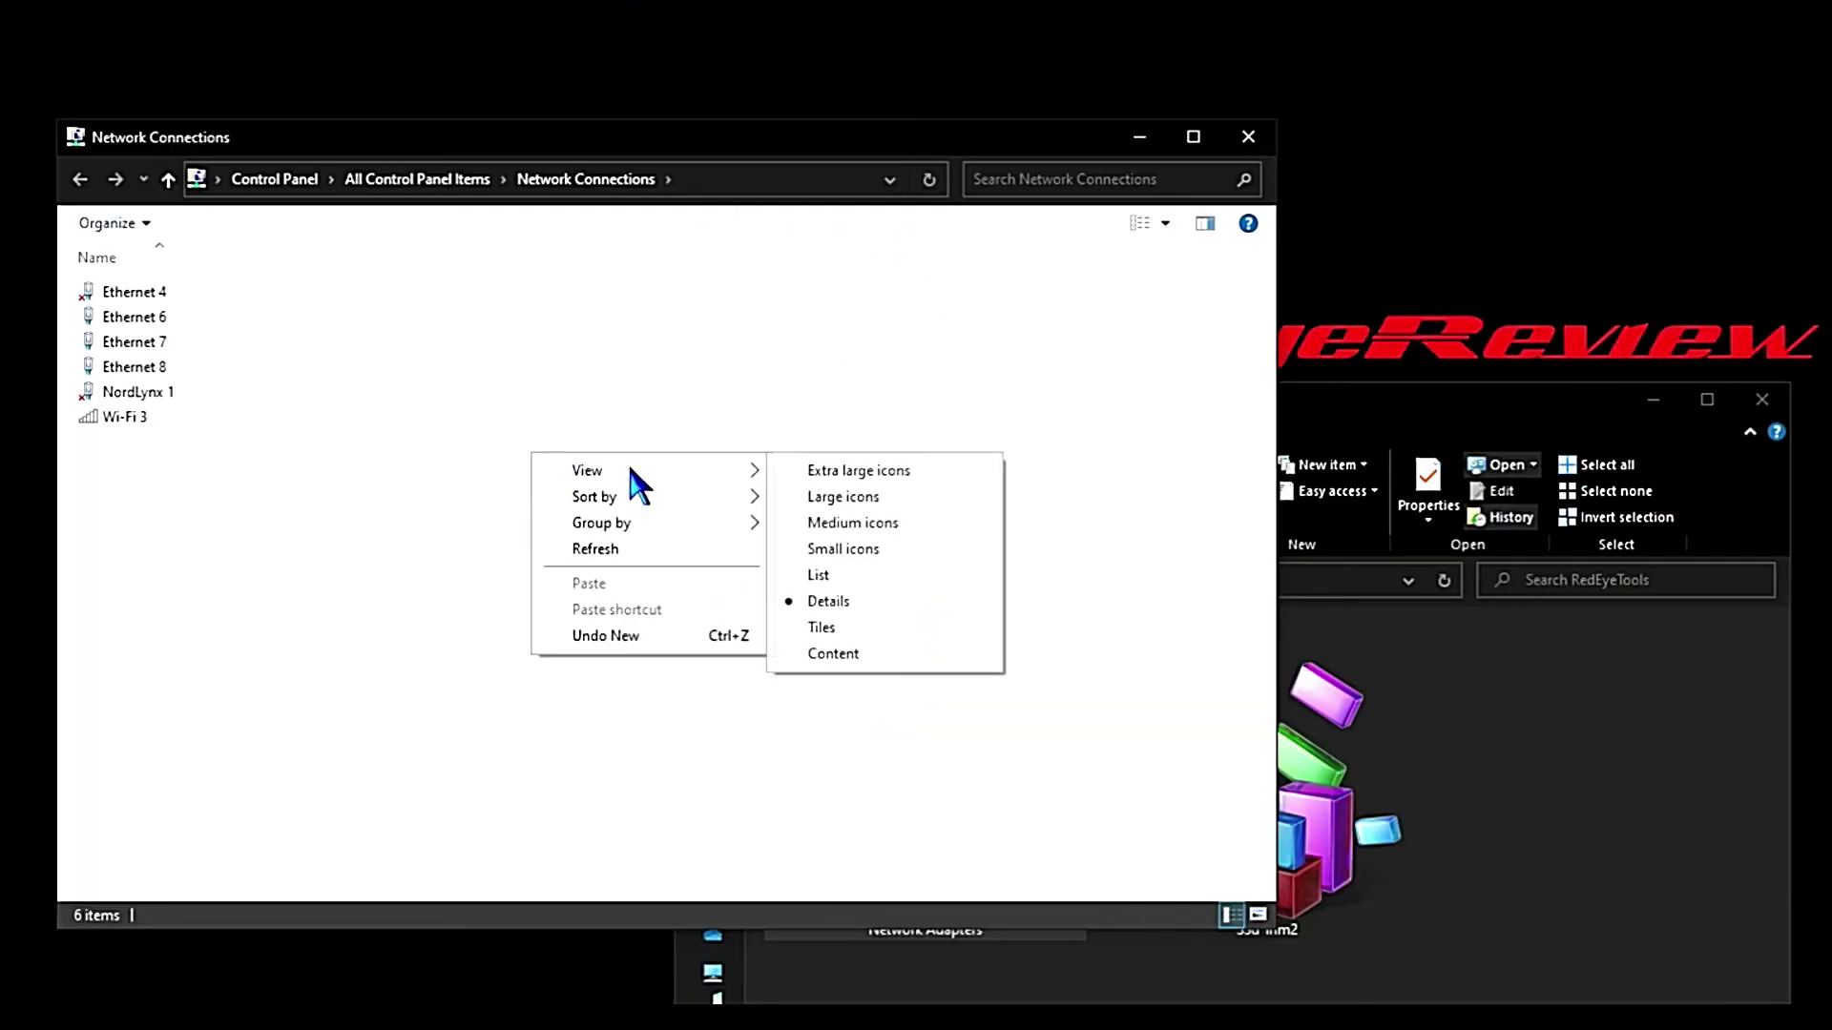
pyautogui.click(838, 470)
pyautogui.rightClick(1196, 494)
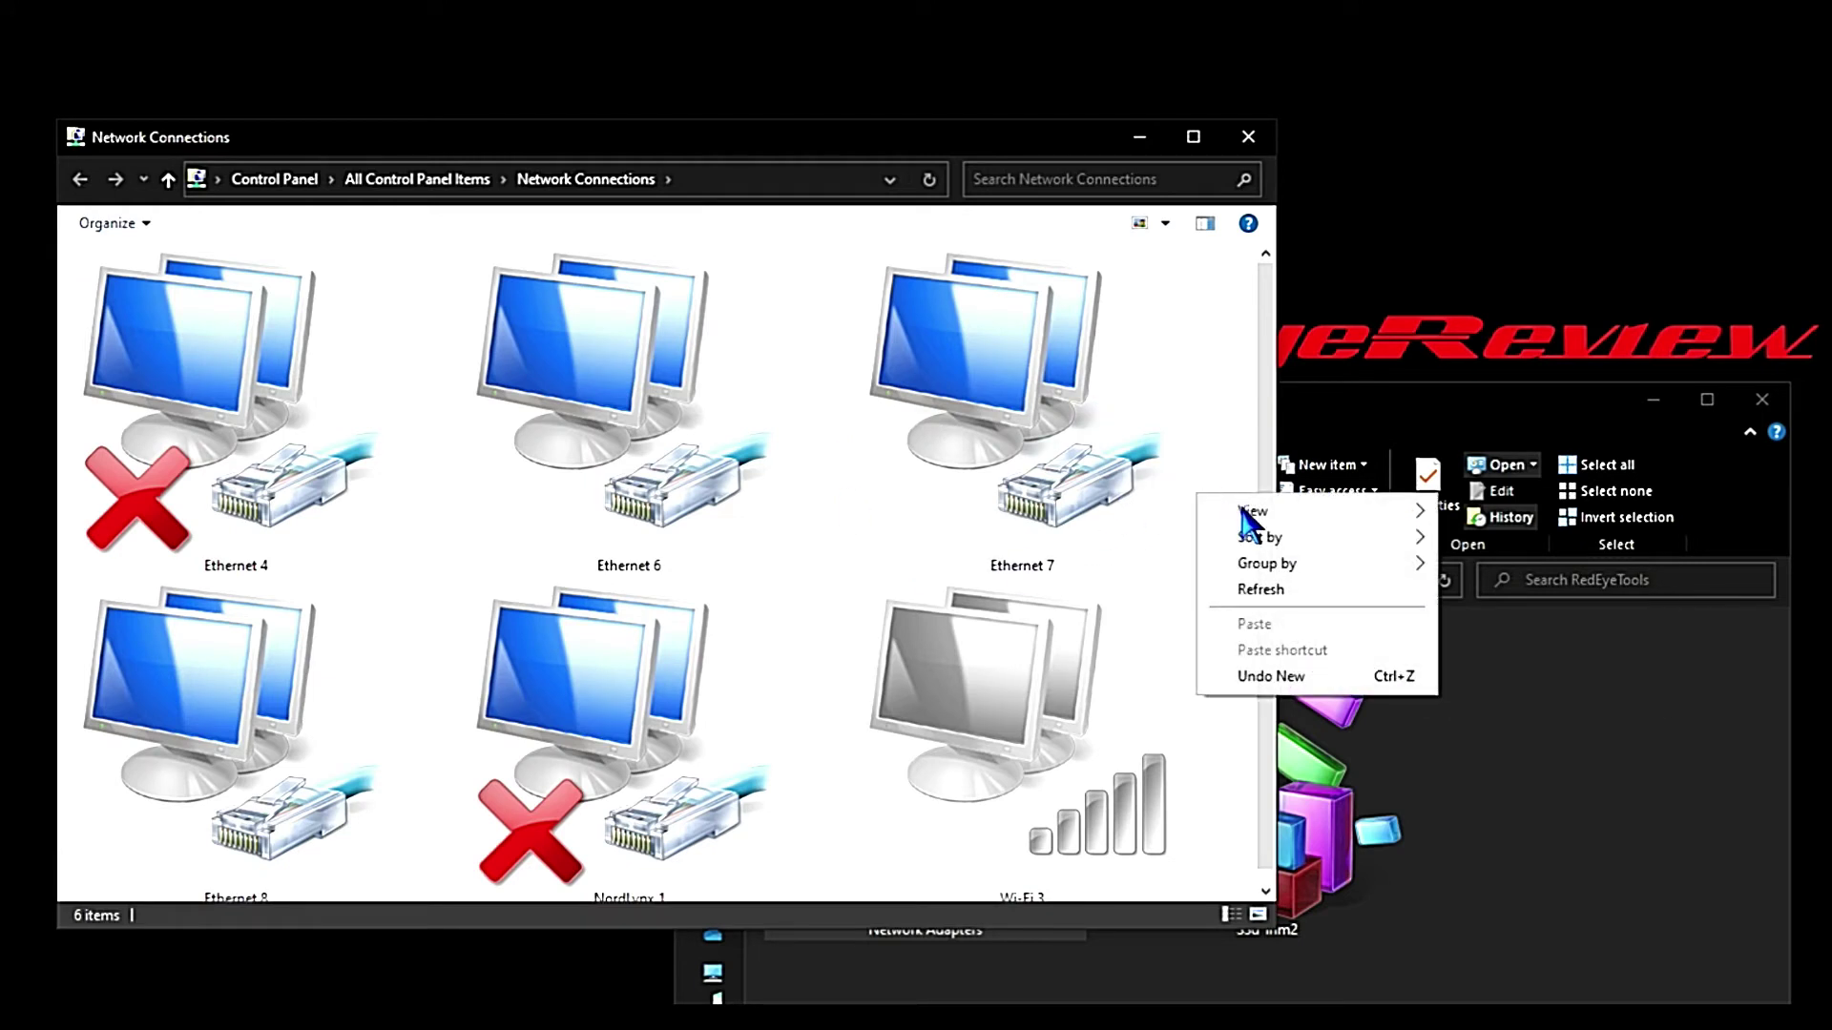
pyautogui.moveTo(1253, 510)
pyautogui.click(1563, 563)
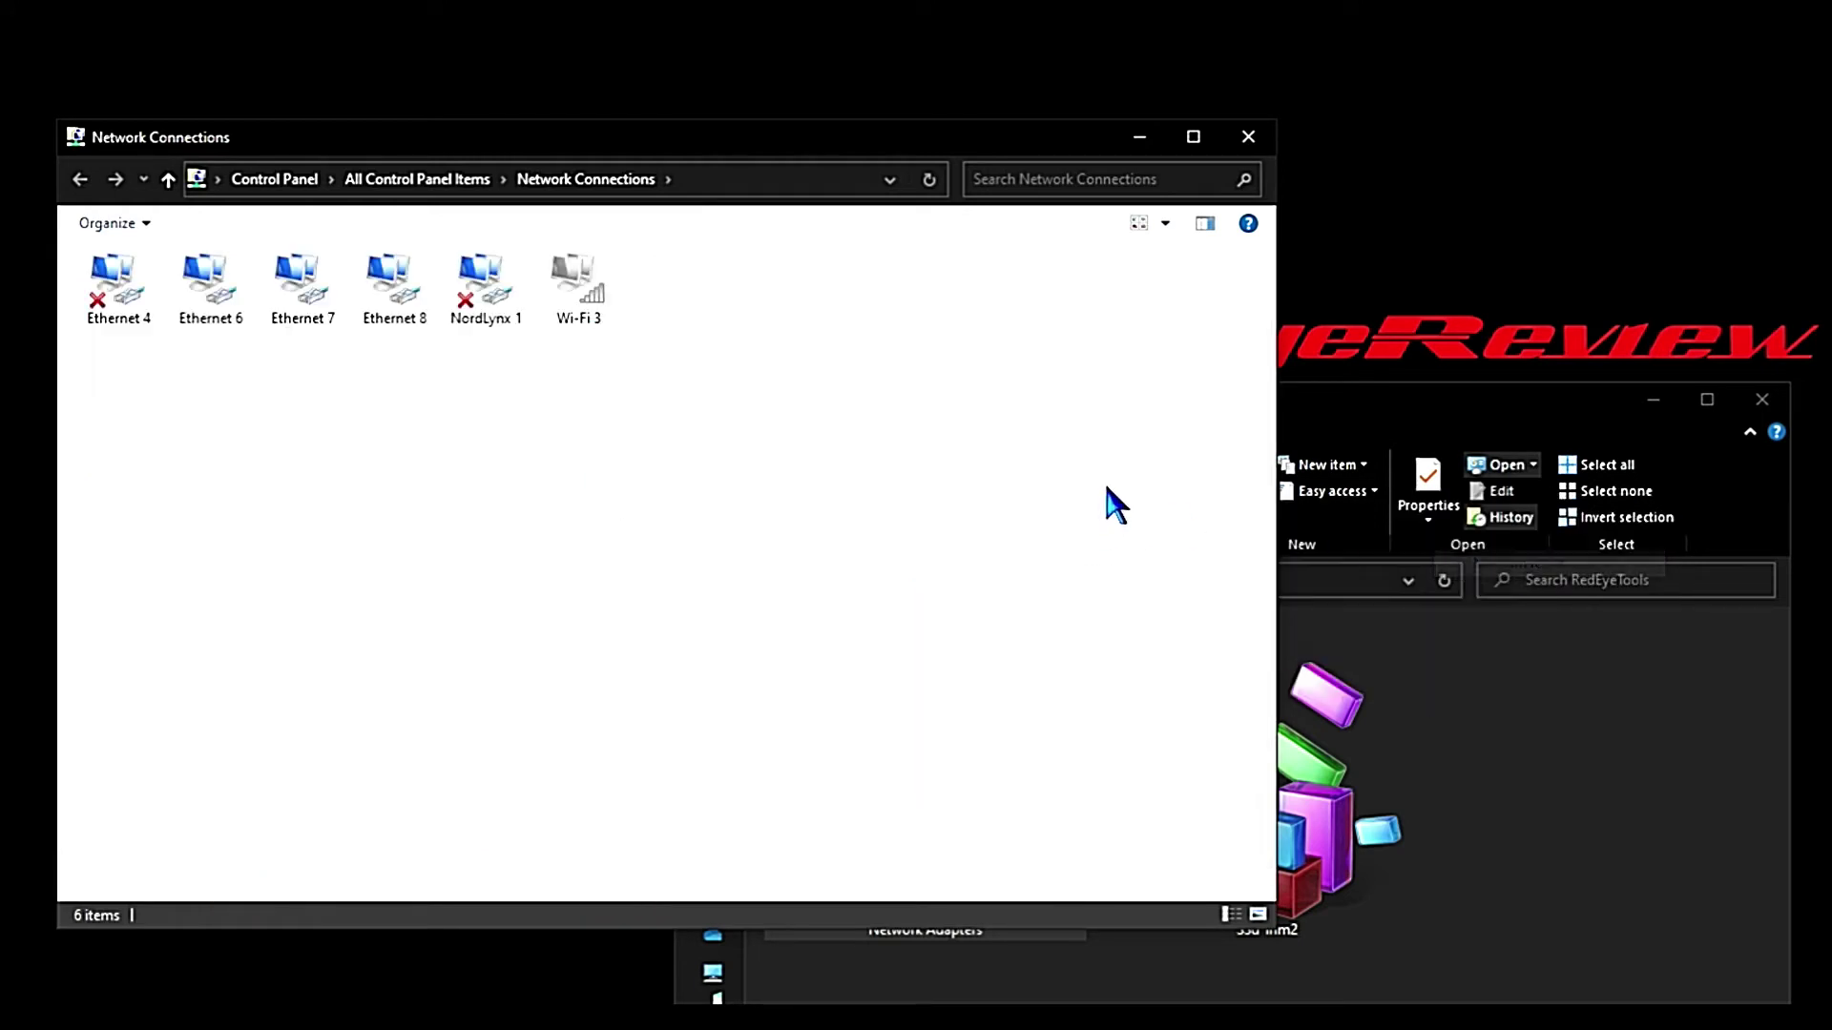
pyautogui.rightClick(651, 440)
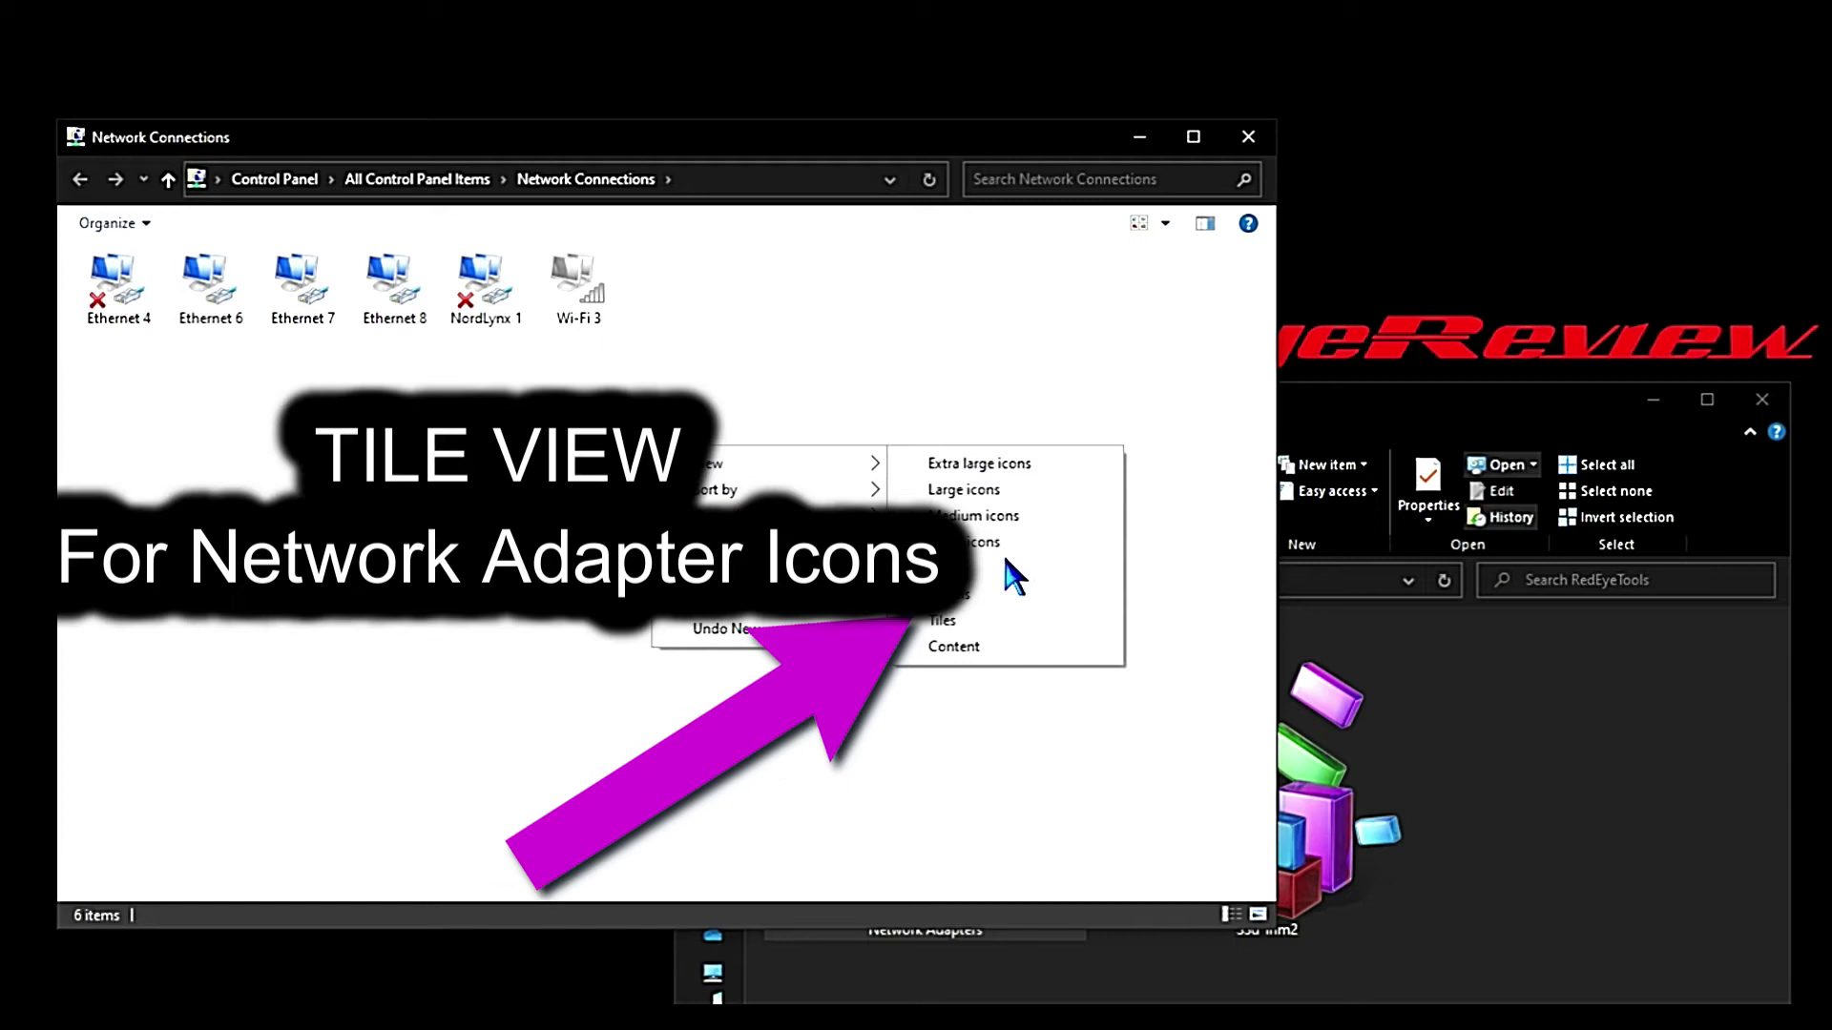
pyautogui.click(987, 619)
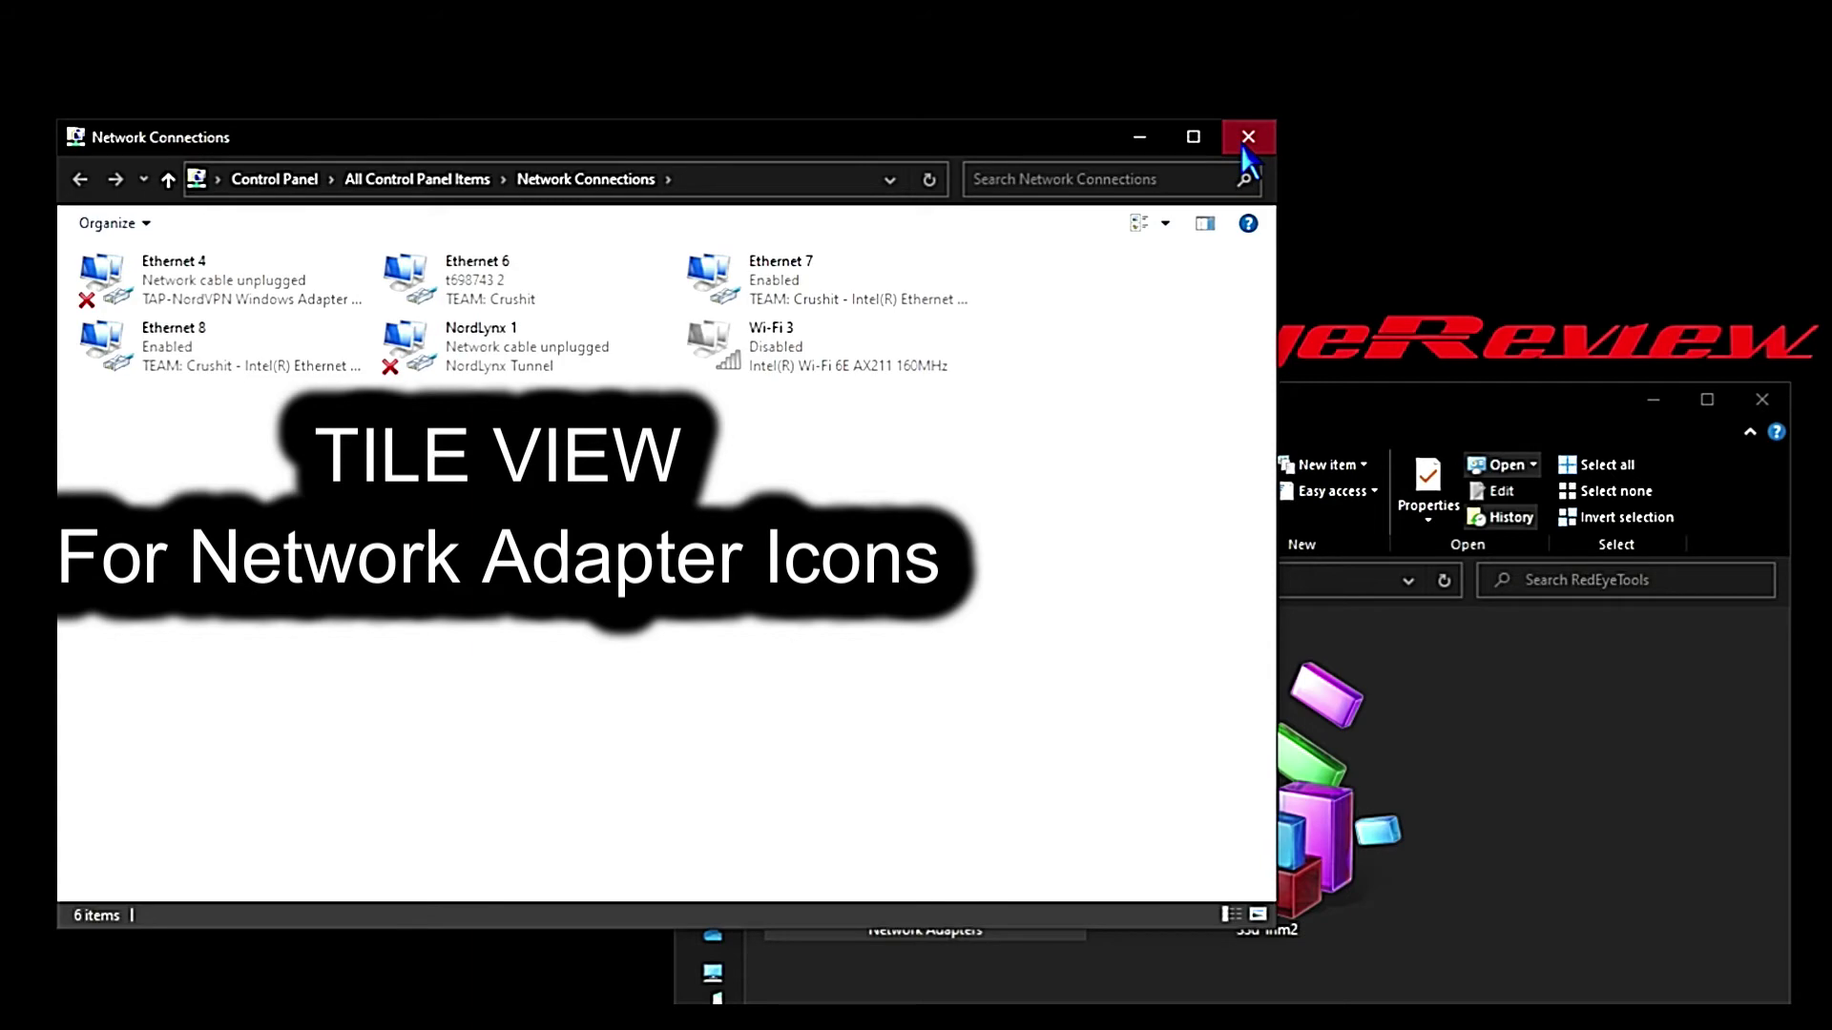
pyautogui.click(1248, 137)
pyautogui.doubleClick(941, 805)
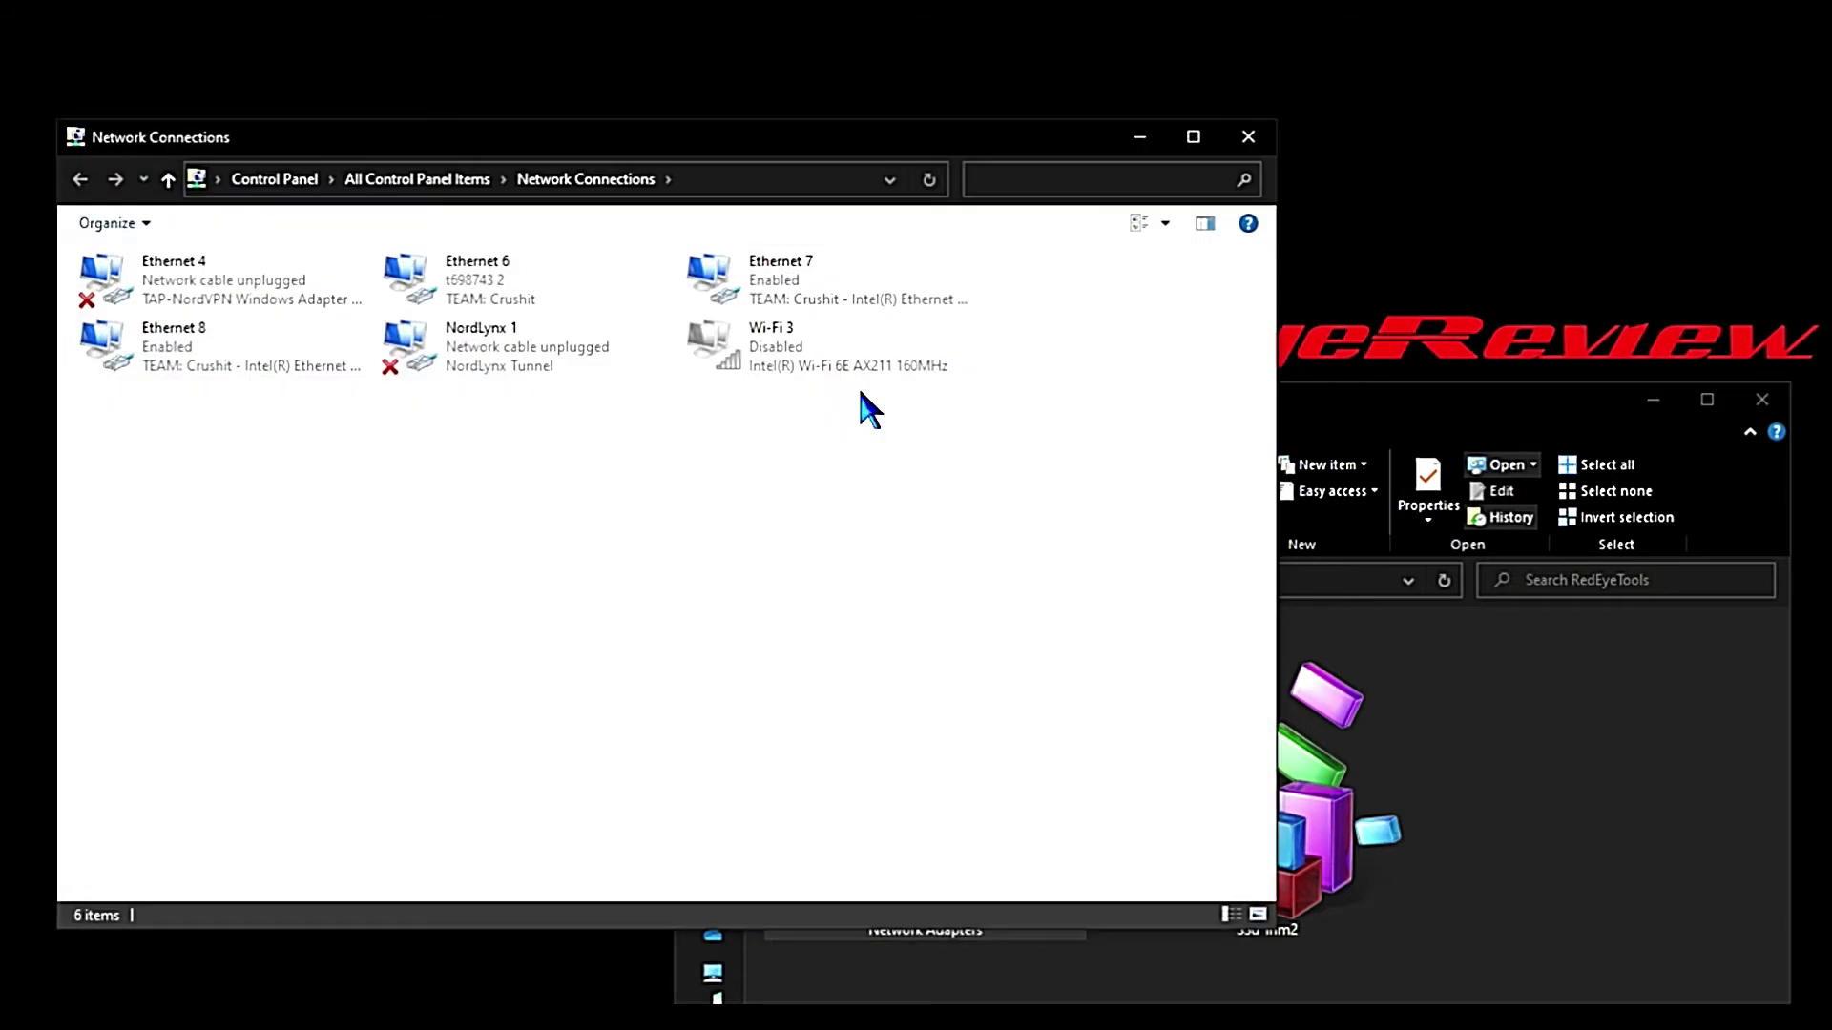
pyautogui.click(1248, 137)
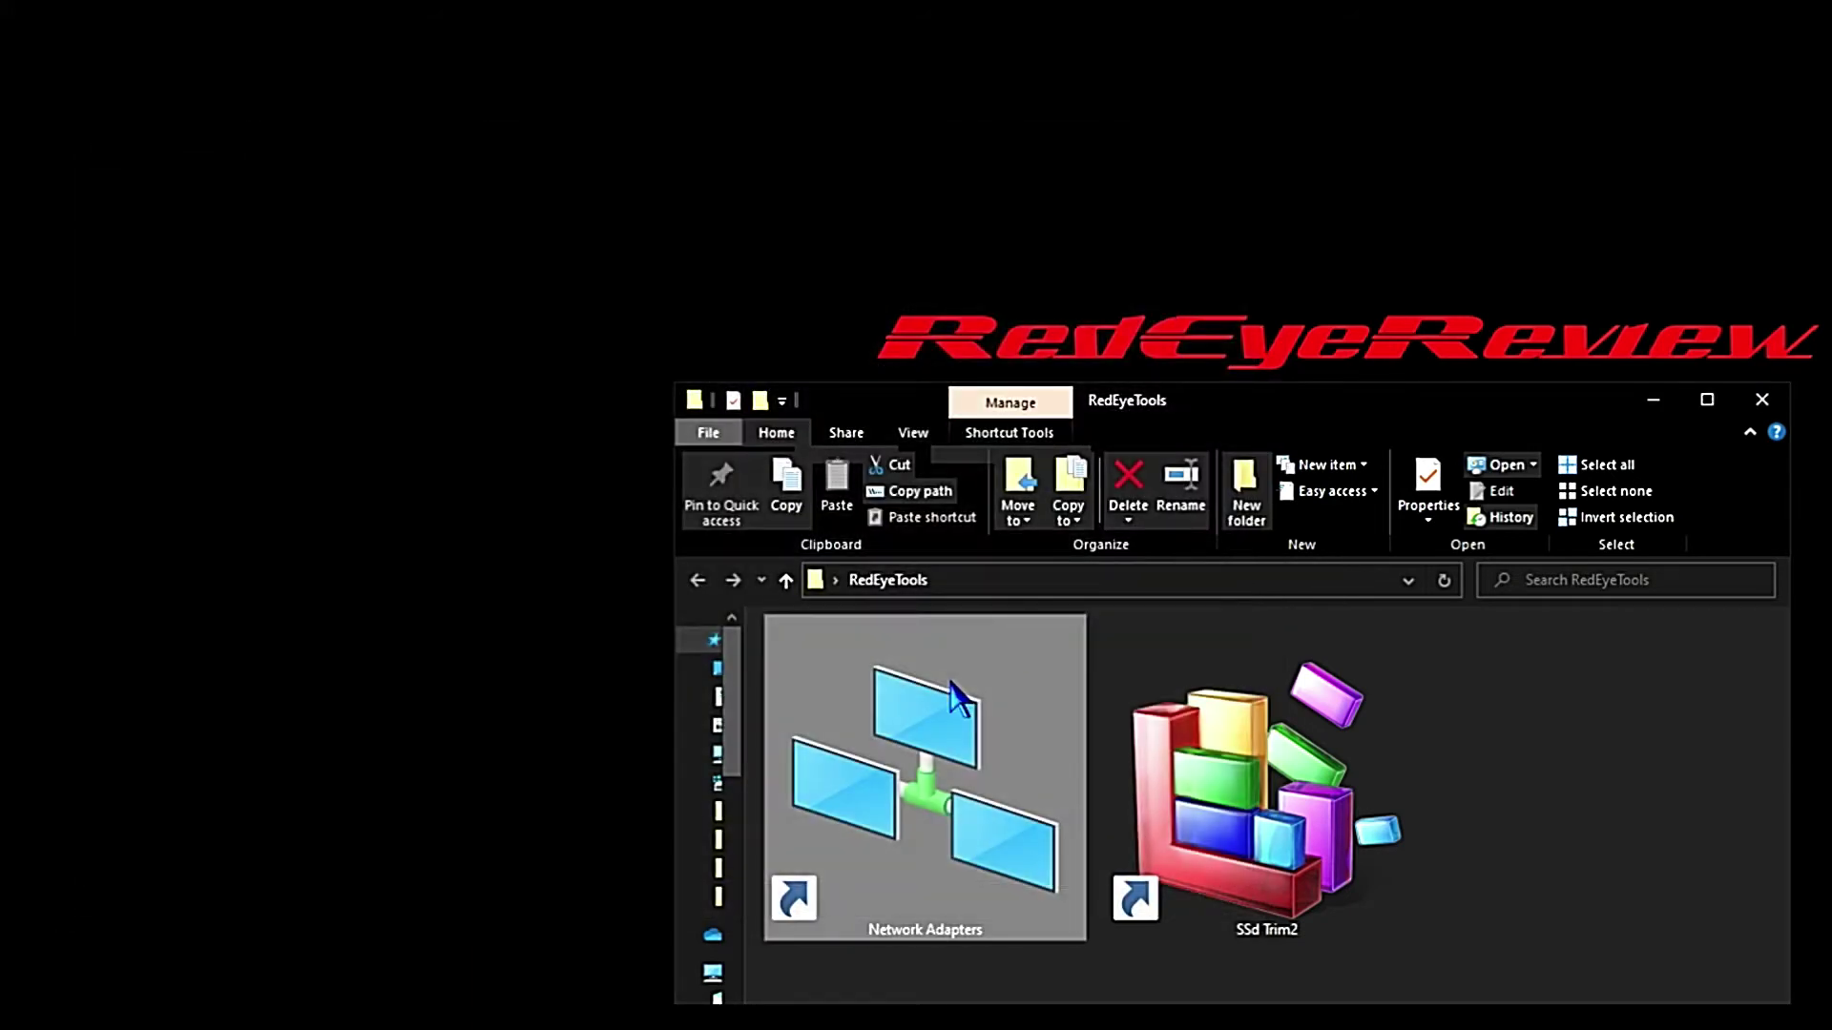
pyautogui.doubleClick(1272, 866)
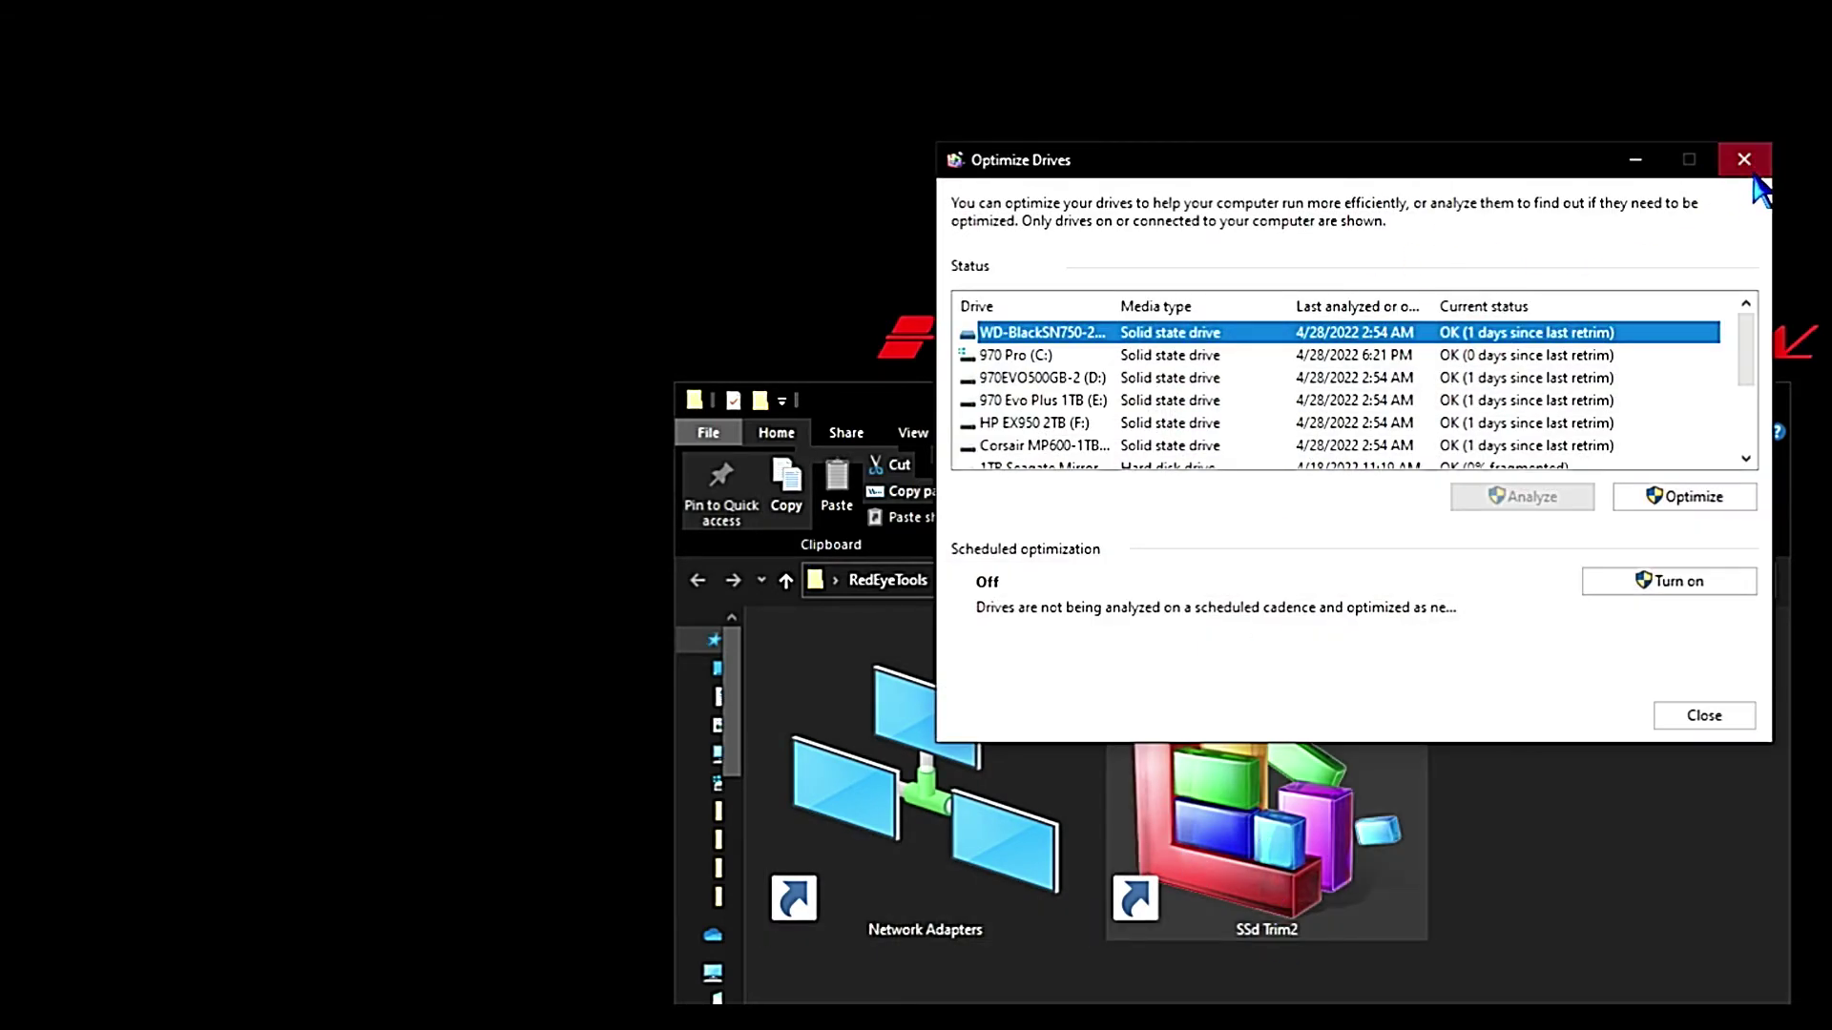
pyautogui.click(1743, 161)
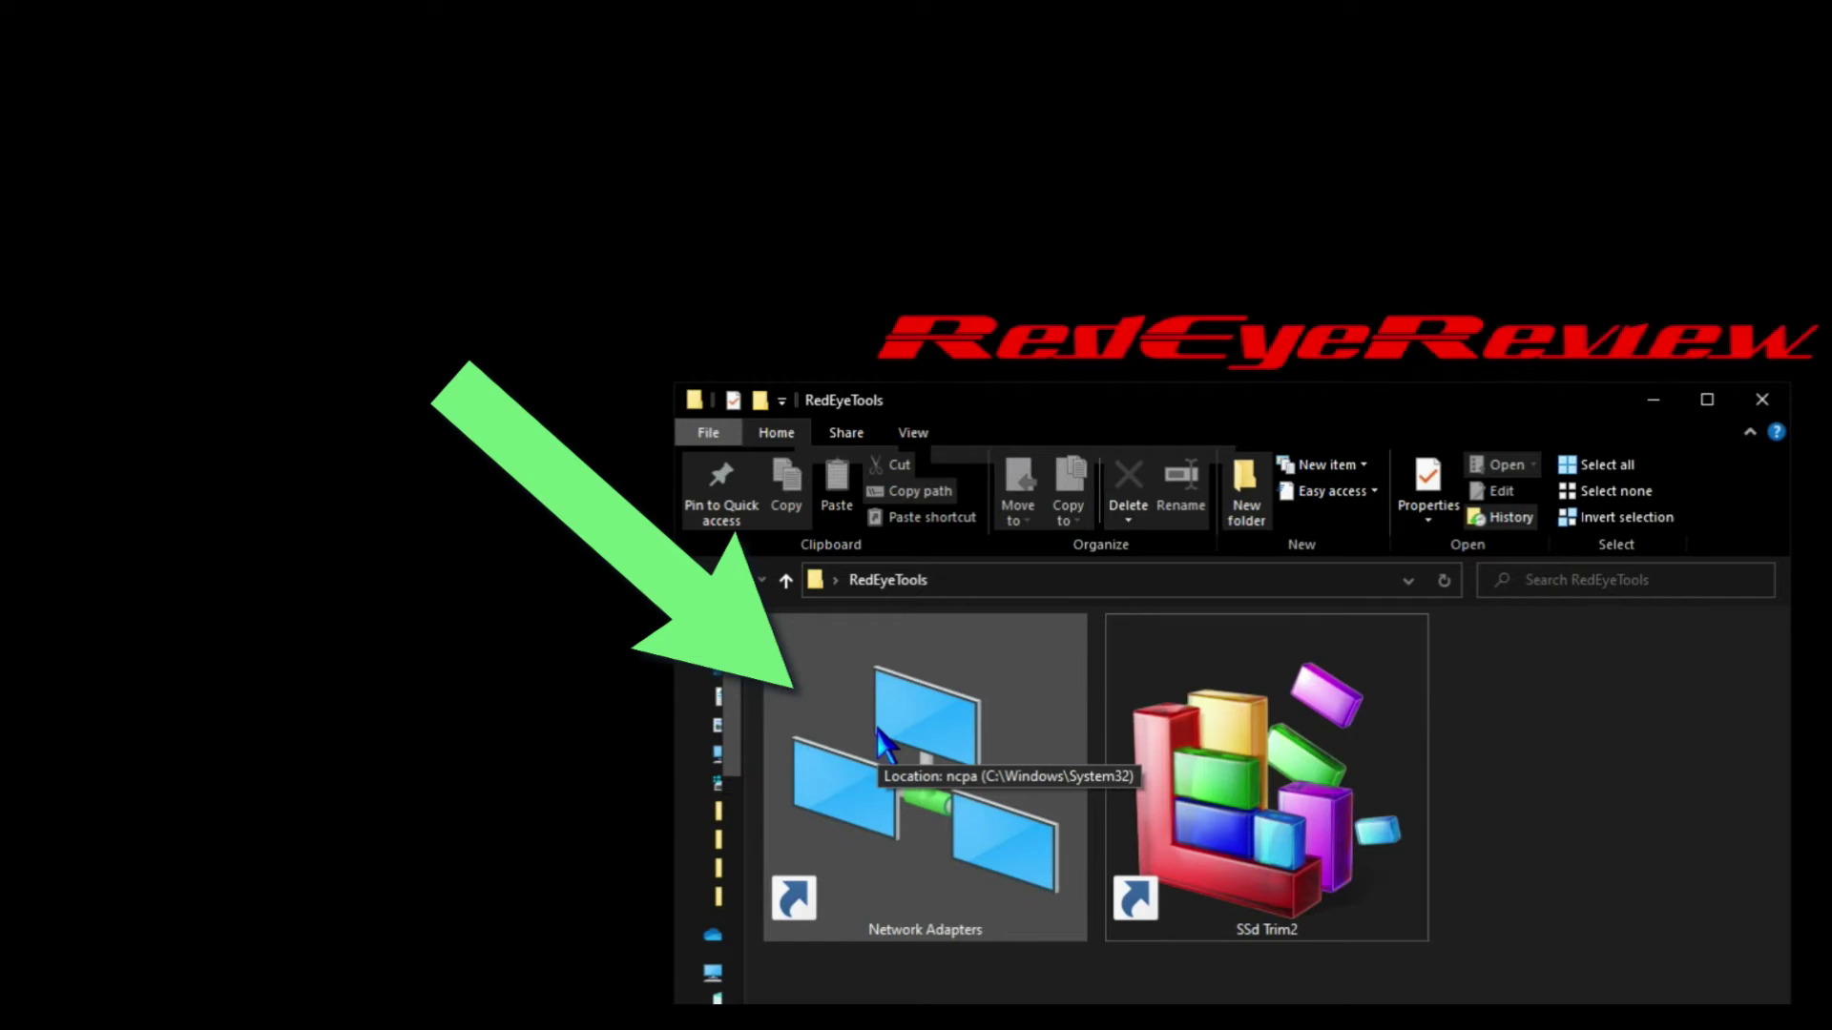
# Step: Launch Network Adapters and open the Ethernet 6 connection properties
pyautogui.doubleClick(883, 739)
pyautogui.rightClick(368, 265)
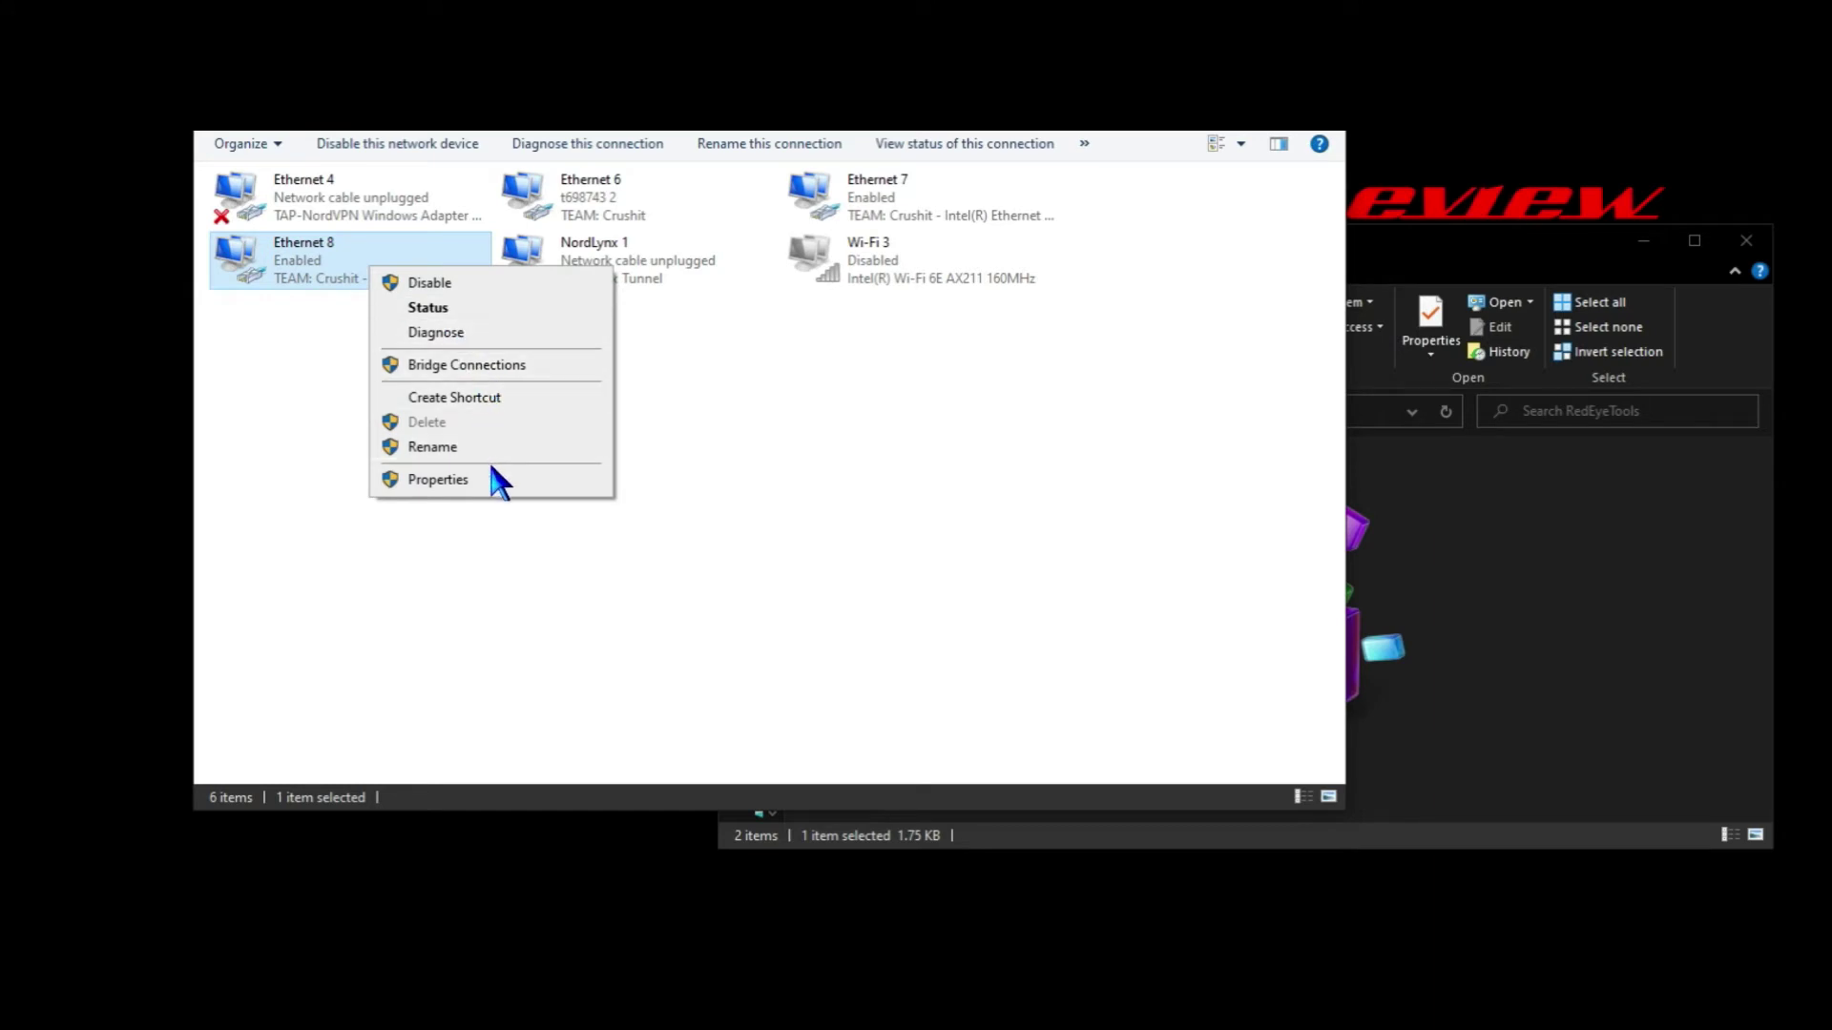
pyautogui.click(641, 188)
pyautogui.rightClick(651, 184)
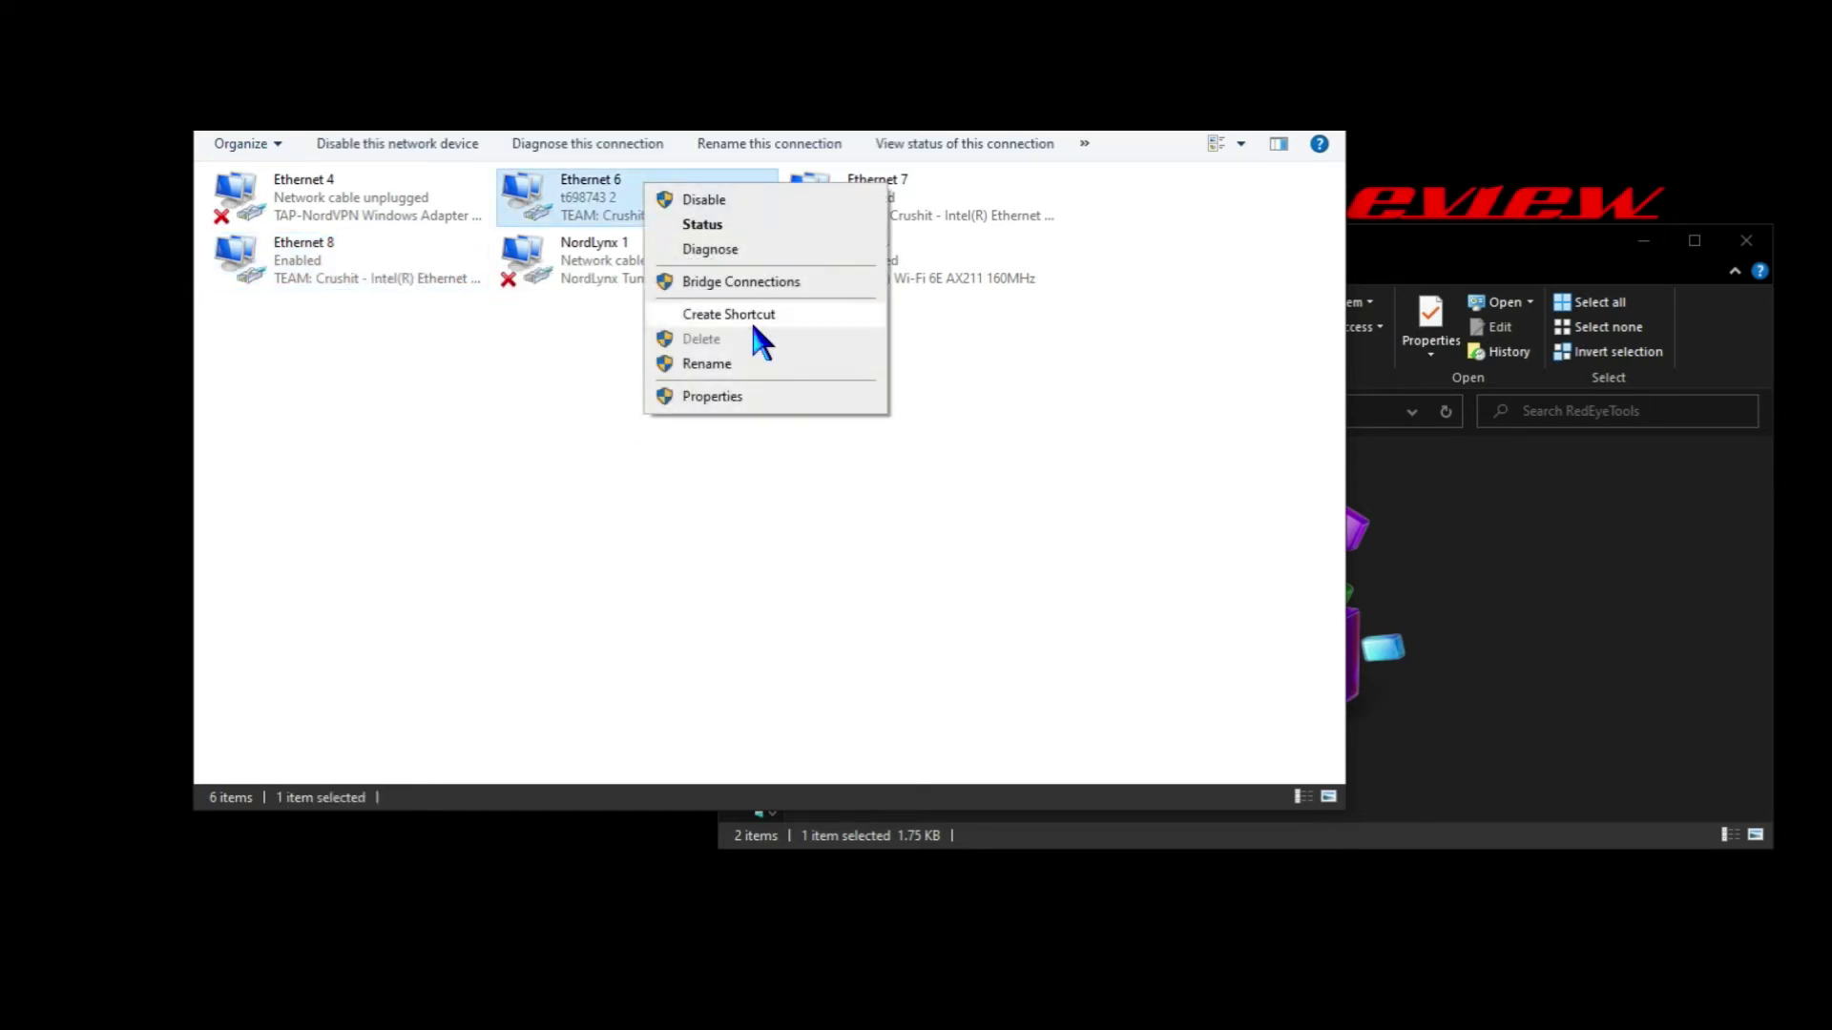
pyautogui.click(747, 396)
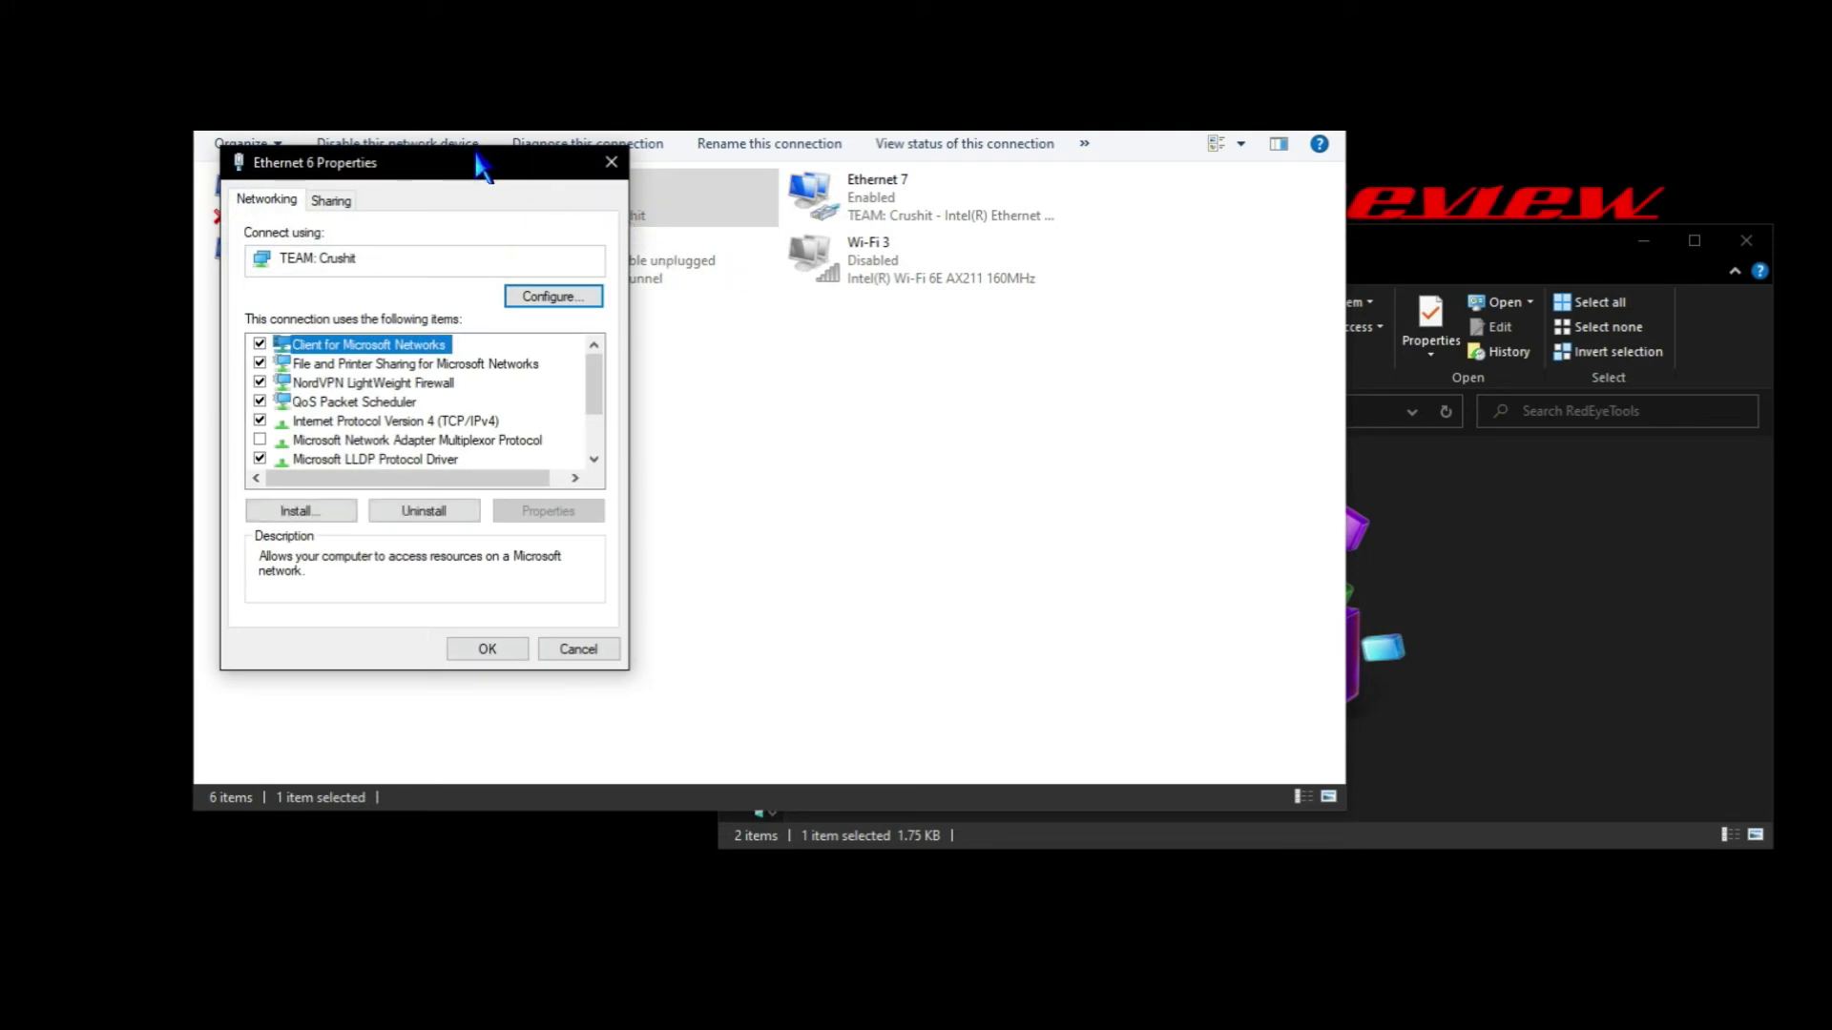
# Step: Review Ethernet 6's IPv4 settings and its IPv6 advanced DNS server list
pyautogui.doubleClick(461, 422)
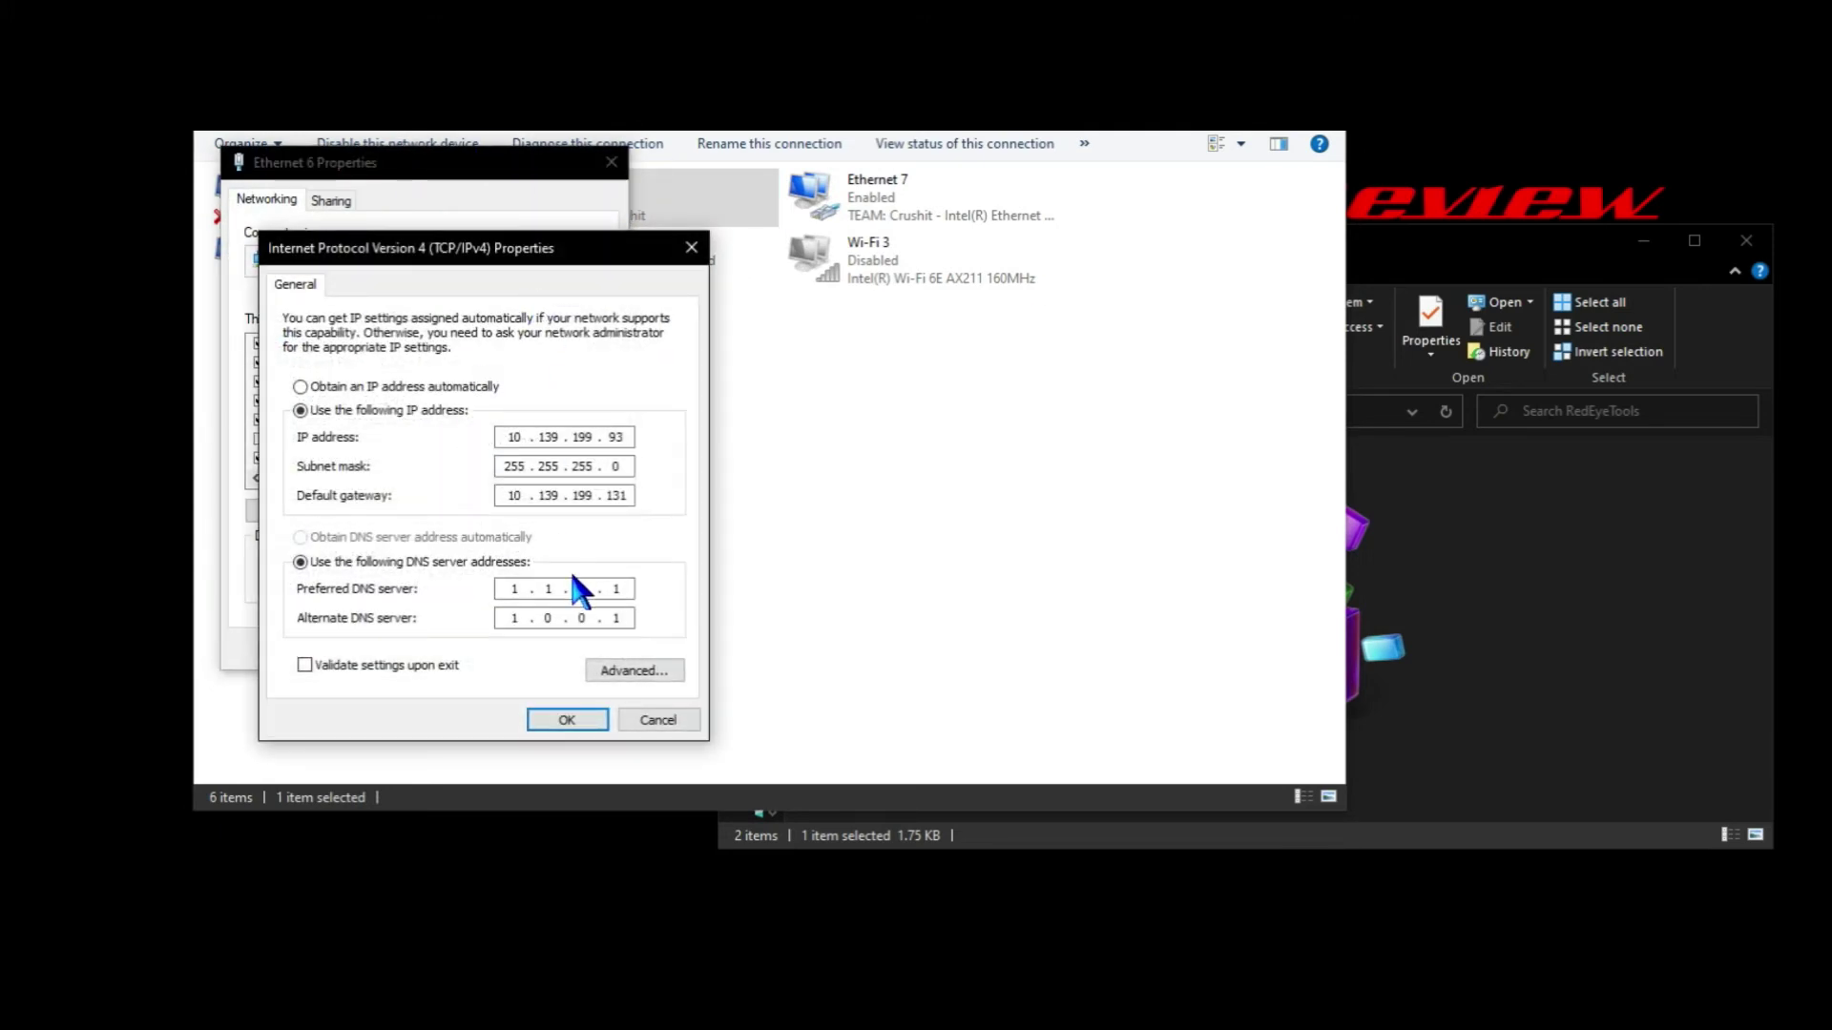
pyautogui.click(654, 721)
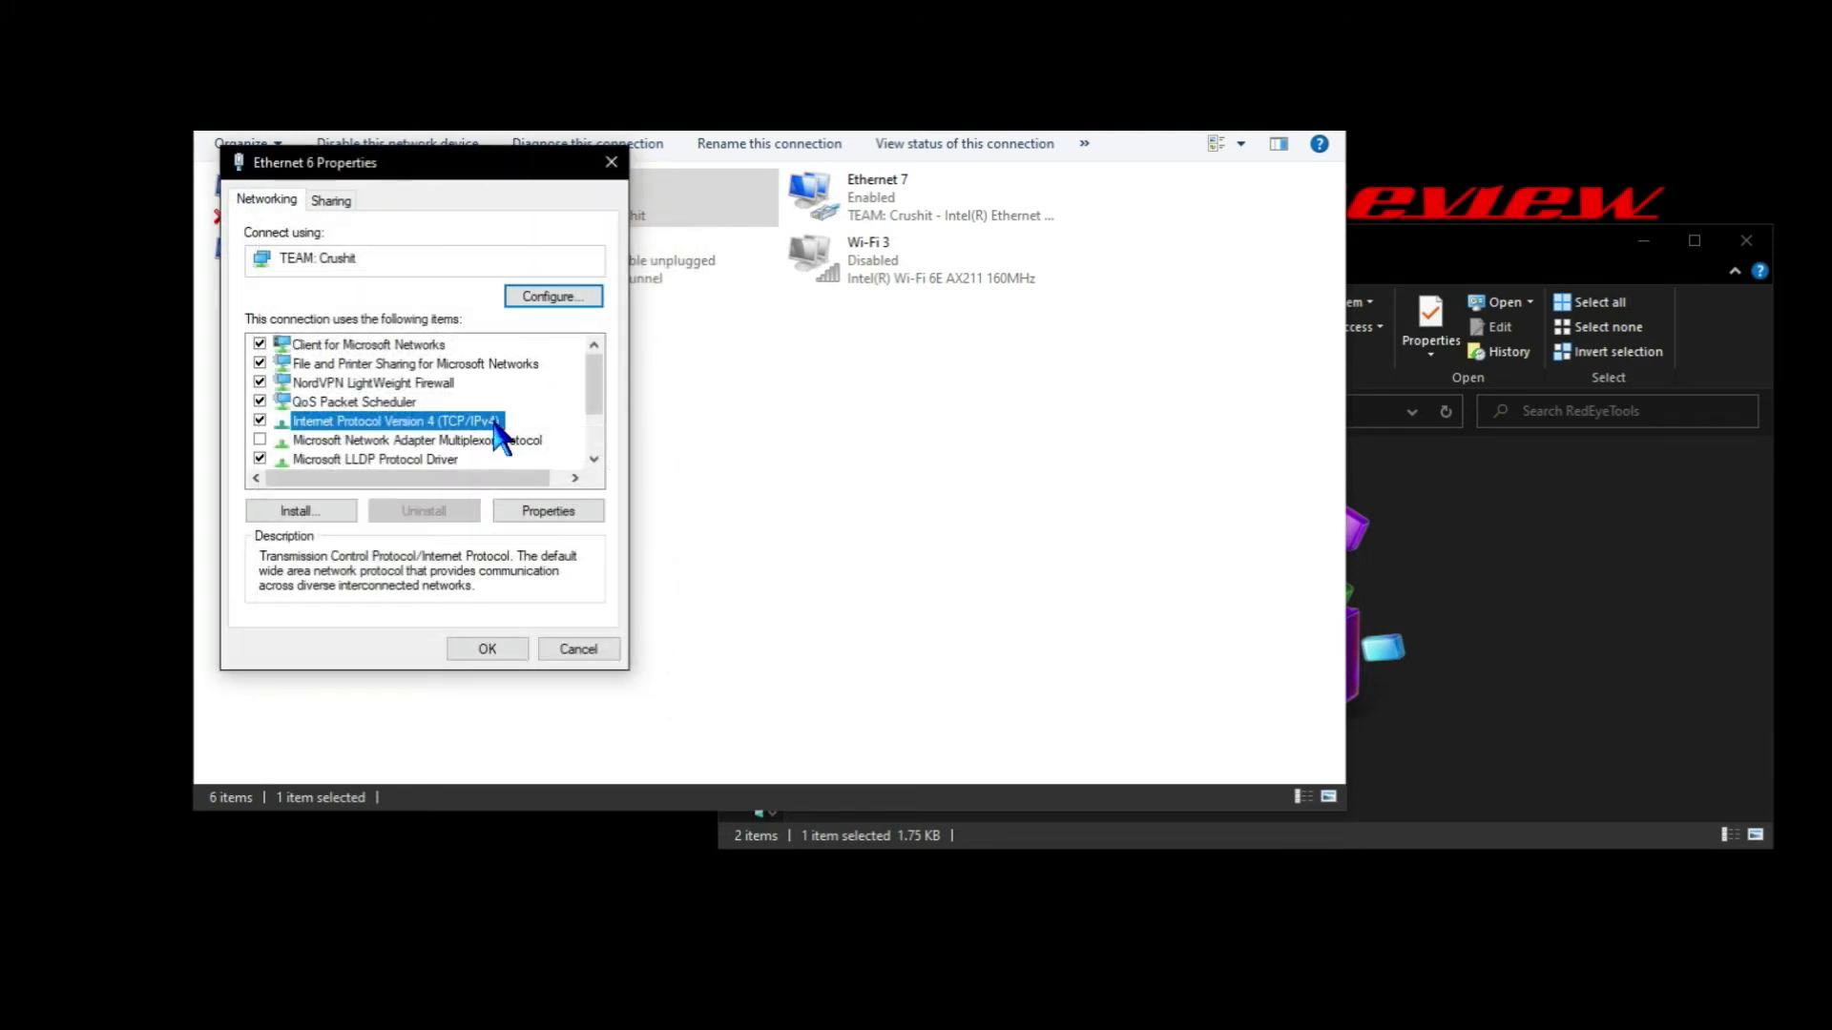
pyautogui.scroll(-1, 515, 401)
pyautogui.doubleClick(487, 441)
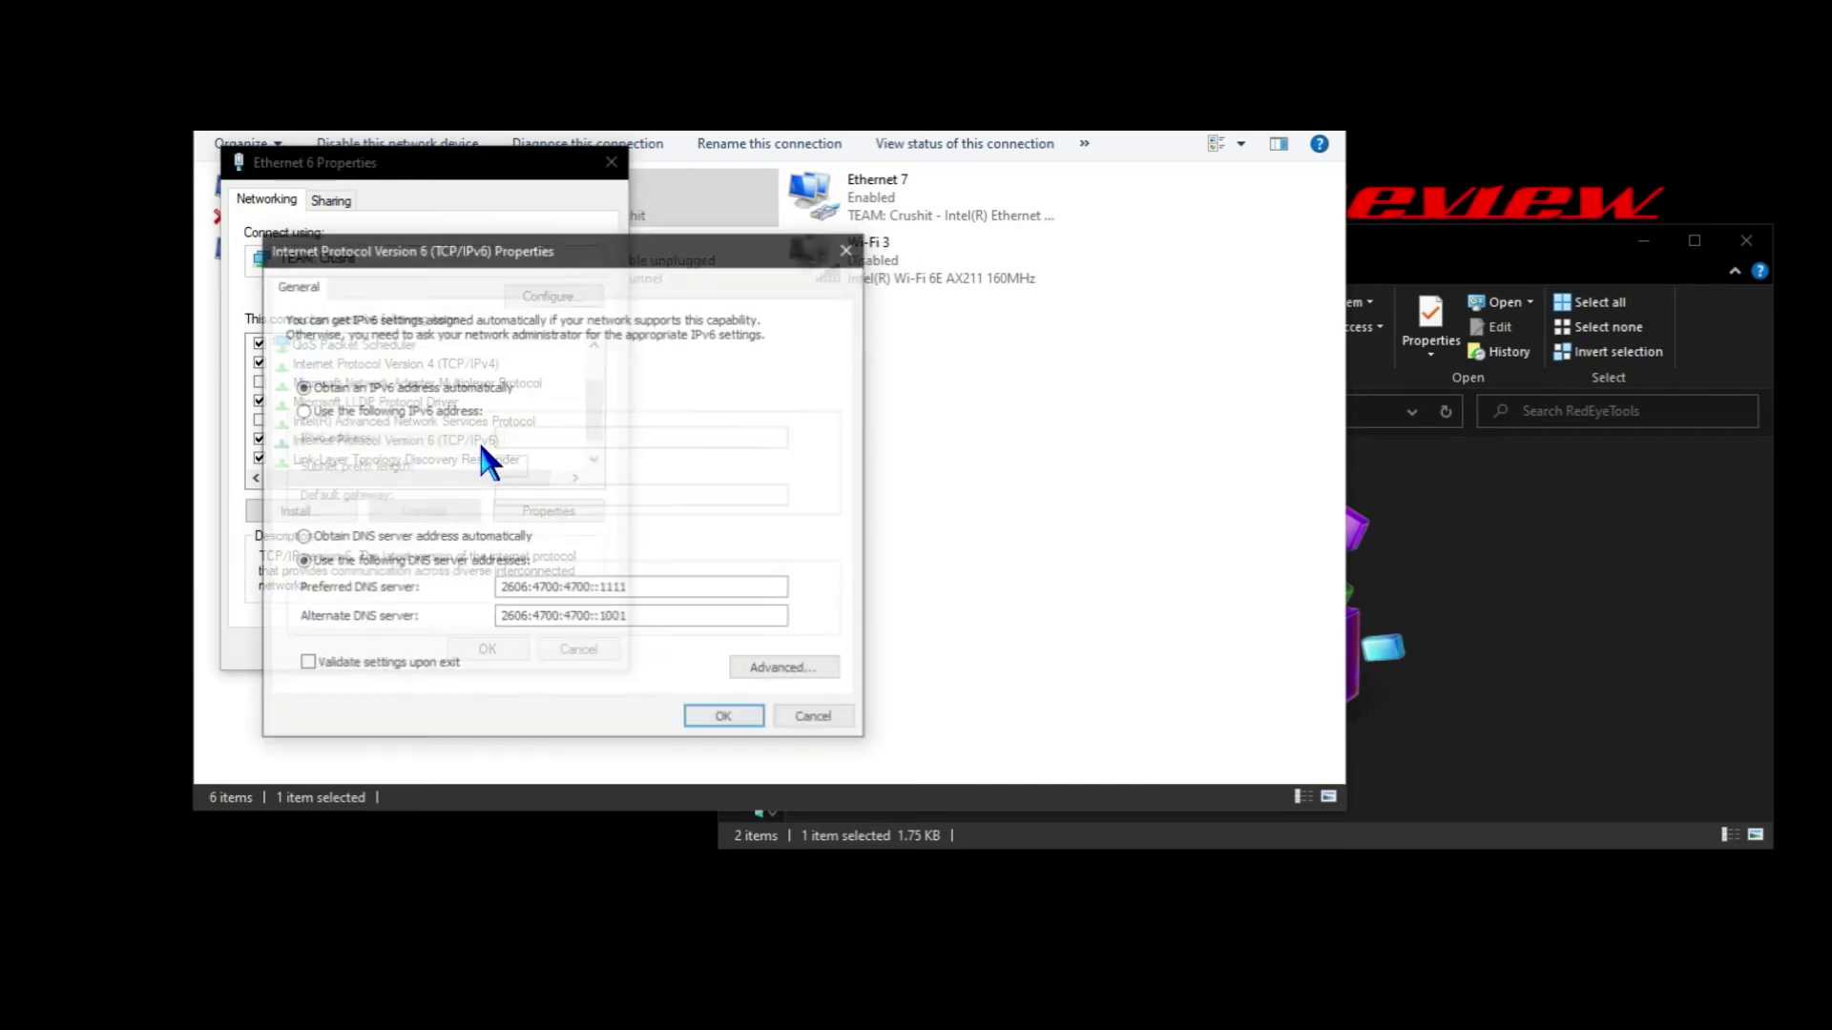
pyautogui.doubleClick(643, 588)
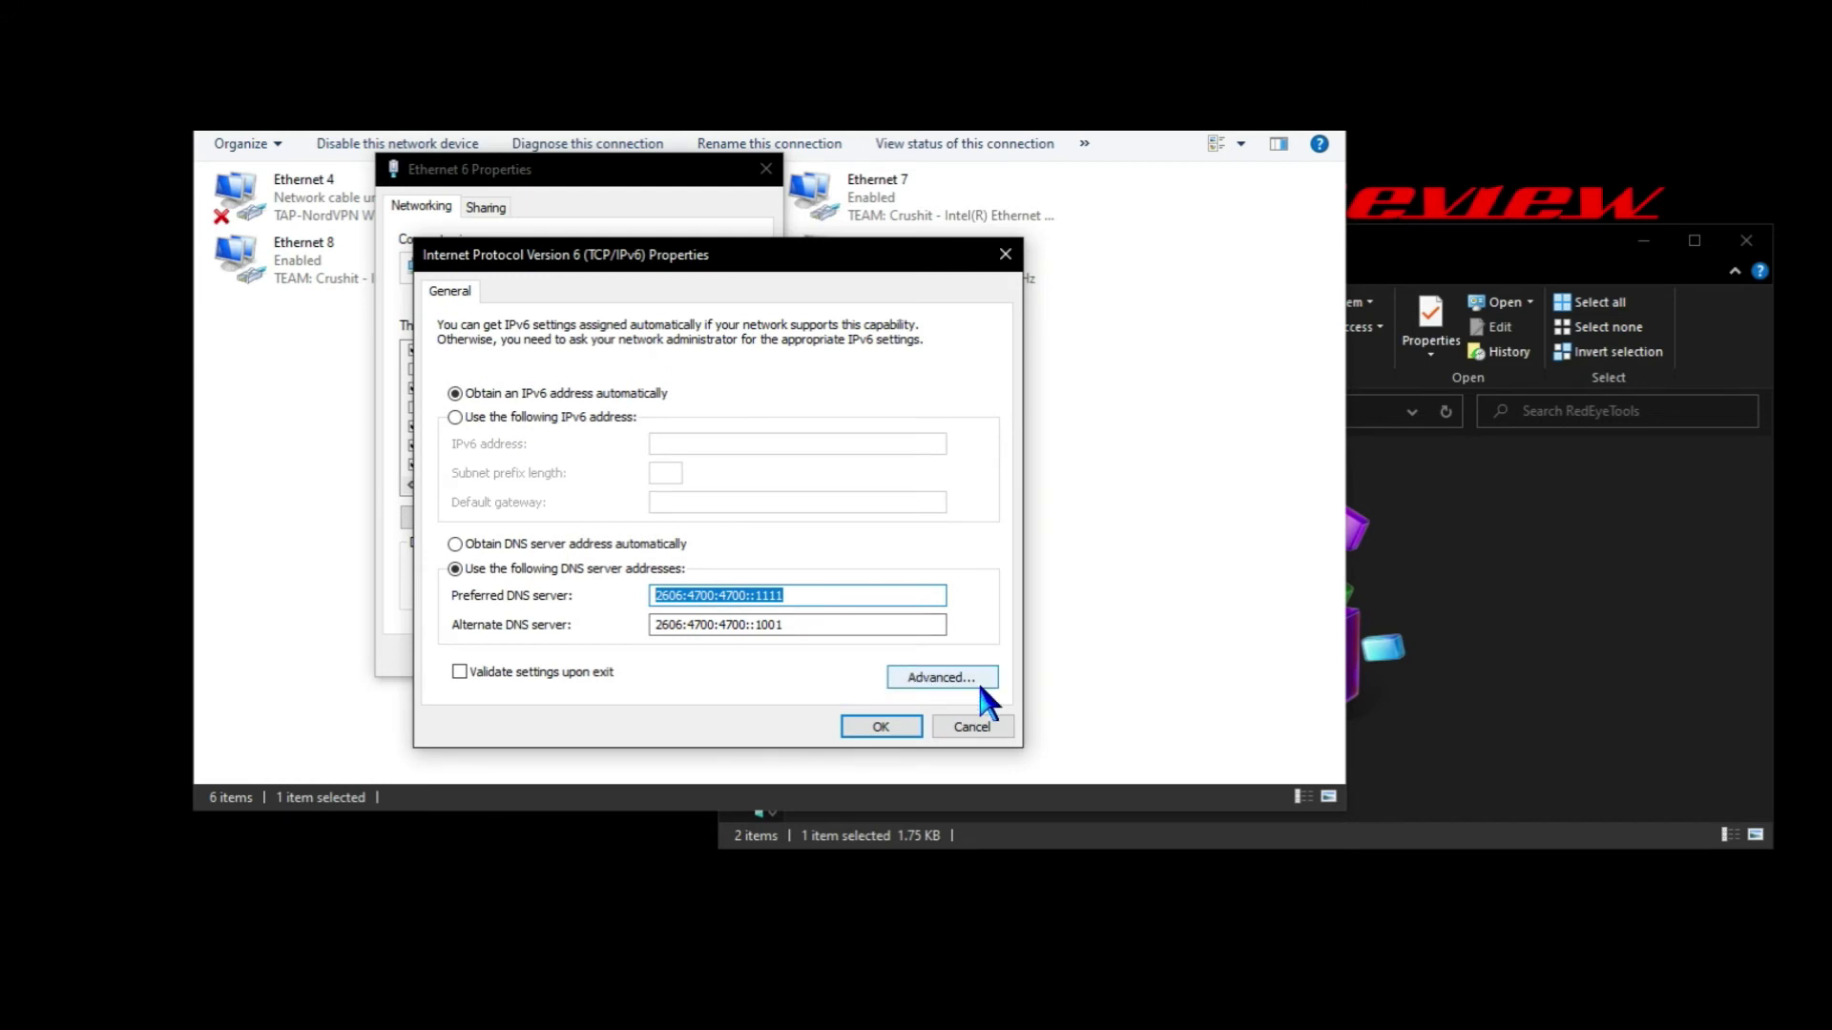
pyautogui.click(946, 679)
pyautogui.click(532, 311)
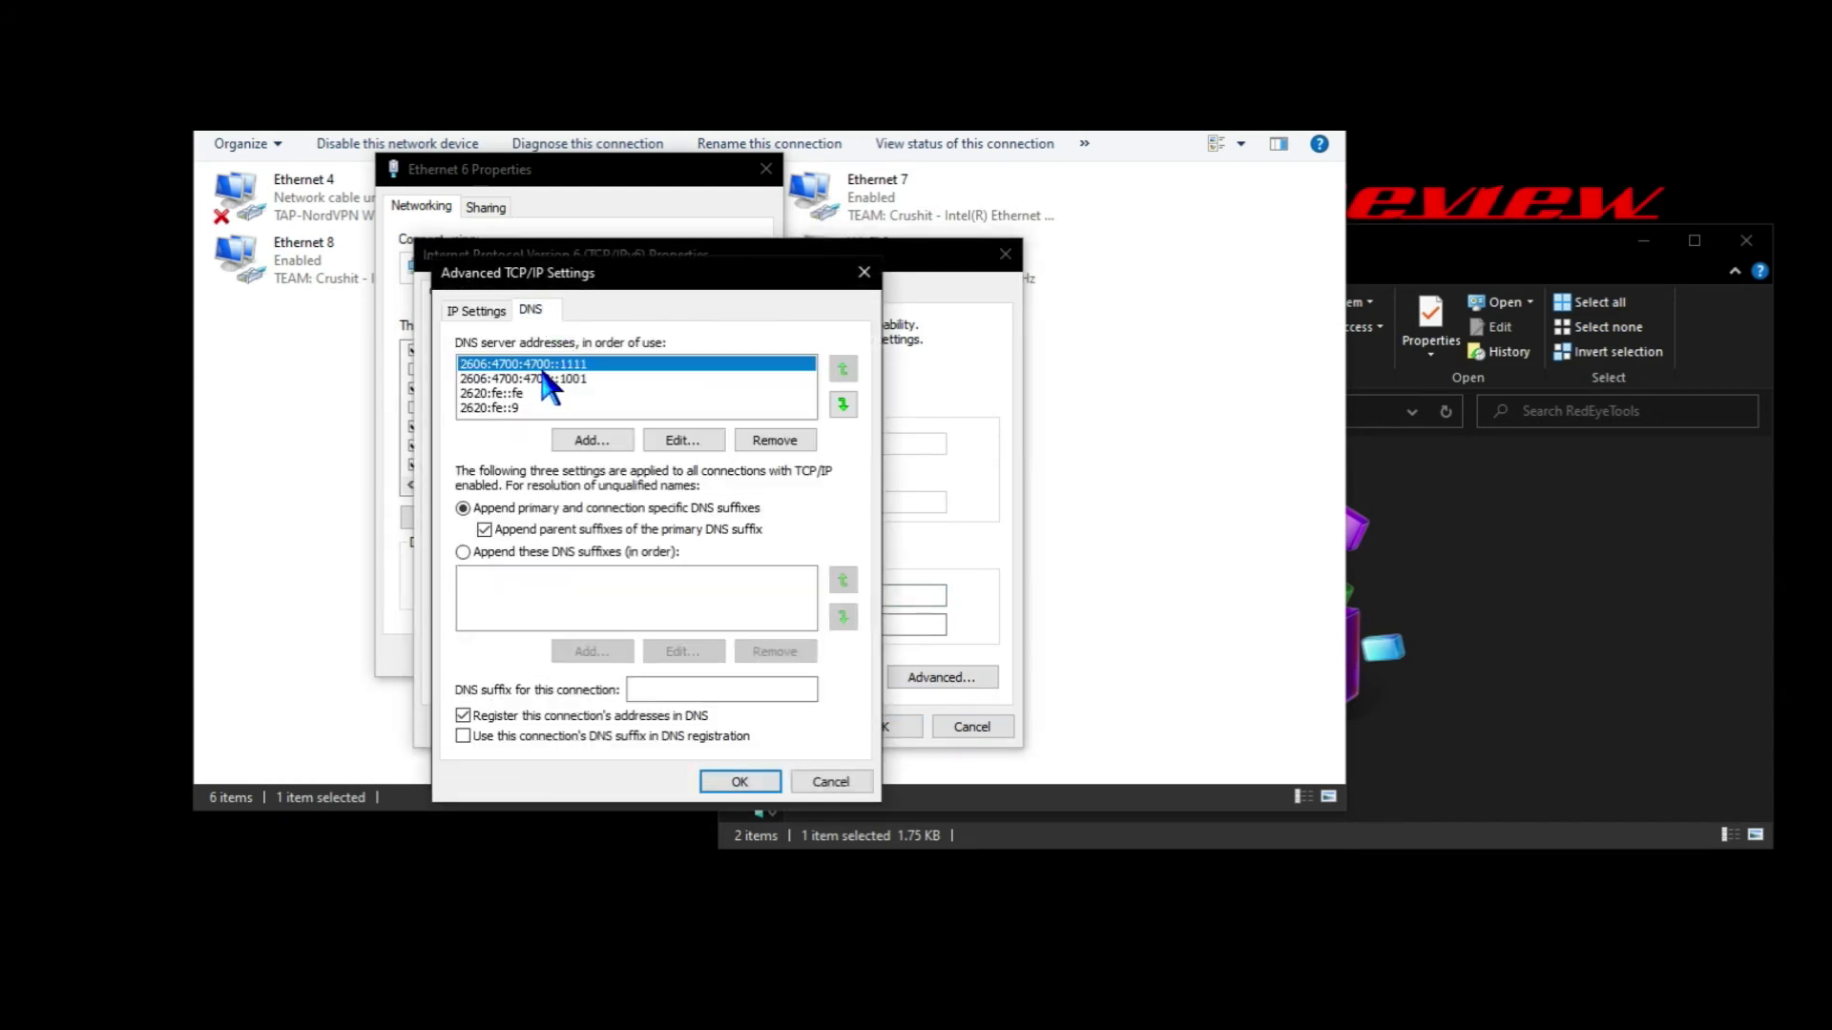
pyautogui.click(522, 381)
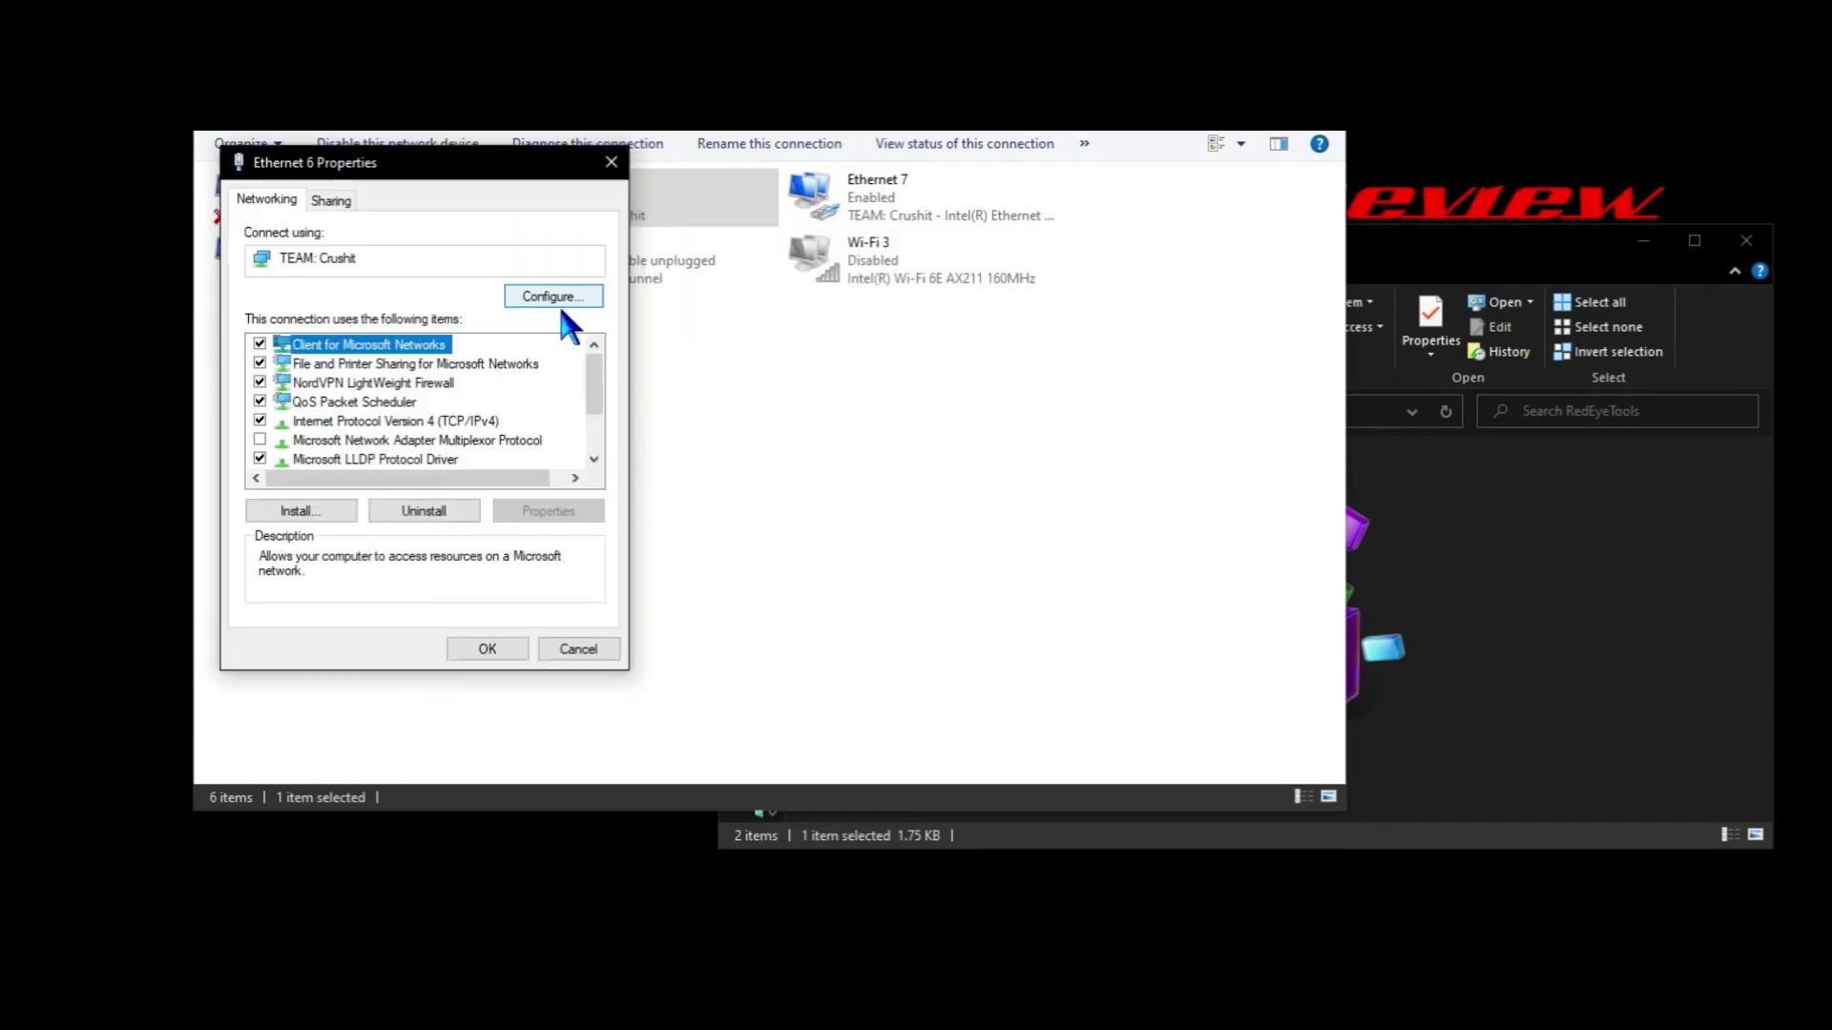
# Step: Inspect the adapter's Interrupt Moderation and NS Offload advanced property values
pyautogui.click(544, 298)
pyautogui.click(639, 393)
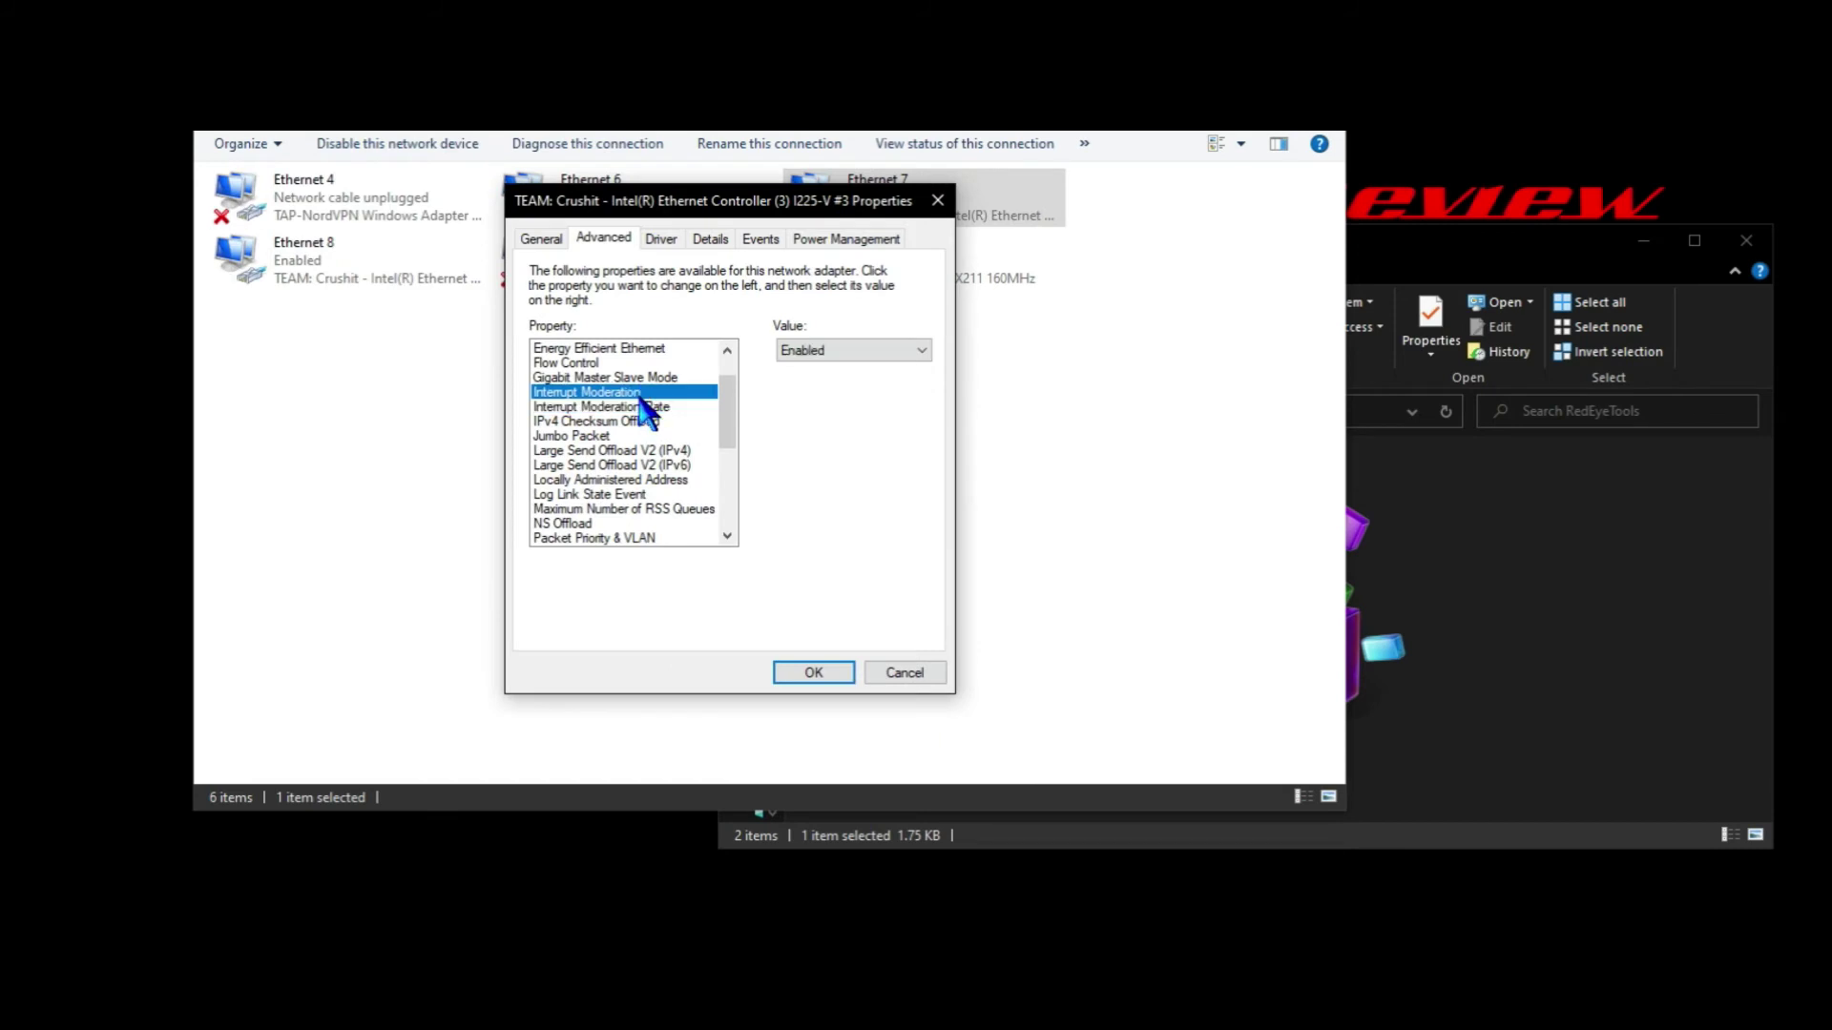
pyautogui.scroll(-1, 681, 380)
pyautogui.scroll(-1, 658, 401)
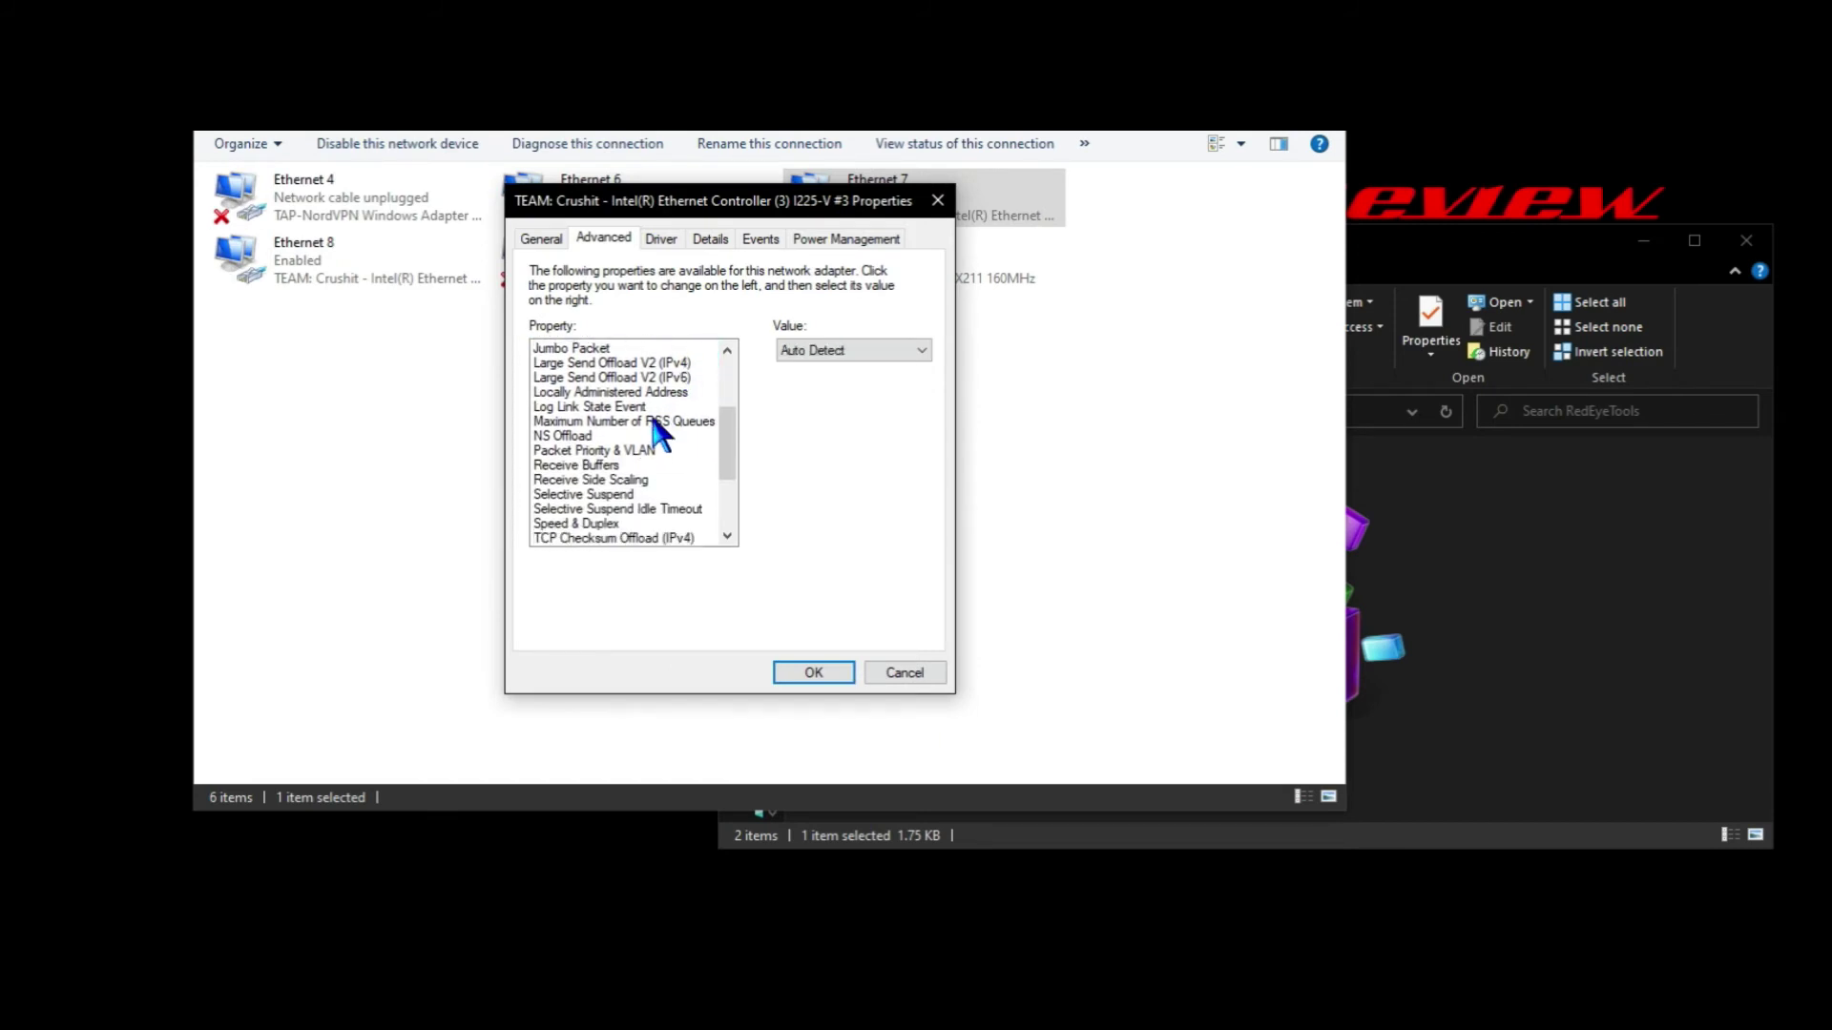
pyautogui.click(625, 409)
pyautogui.click(625, 436)
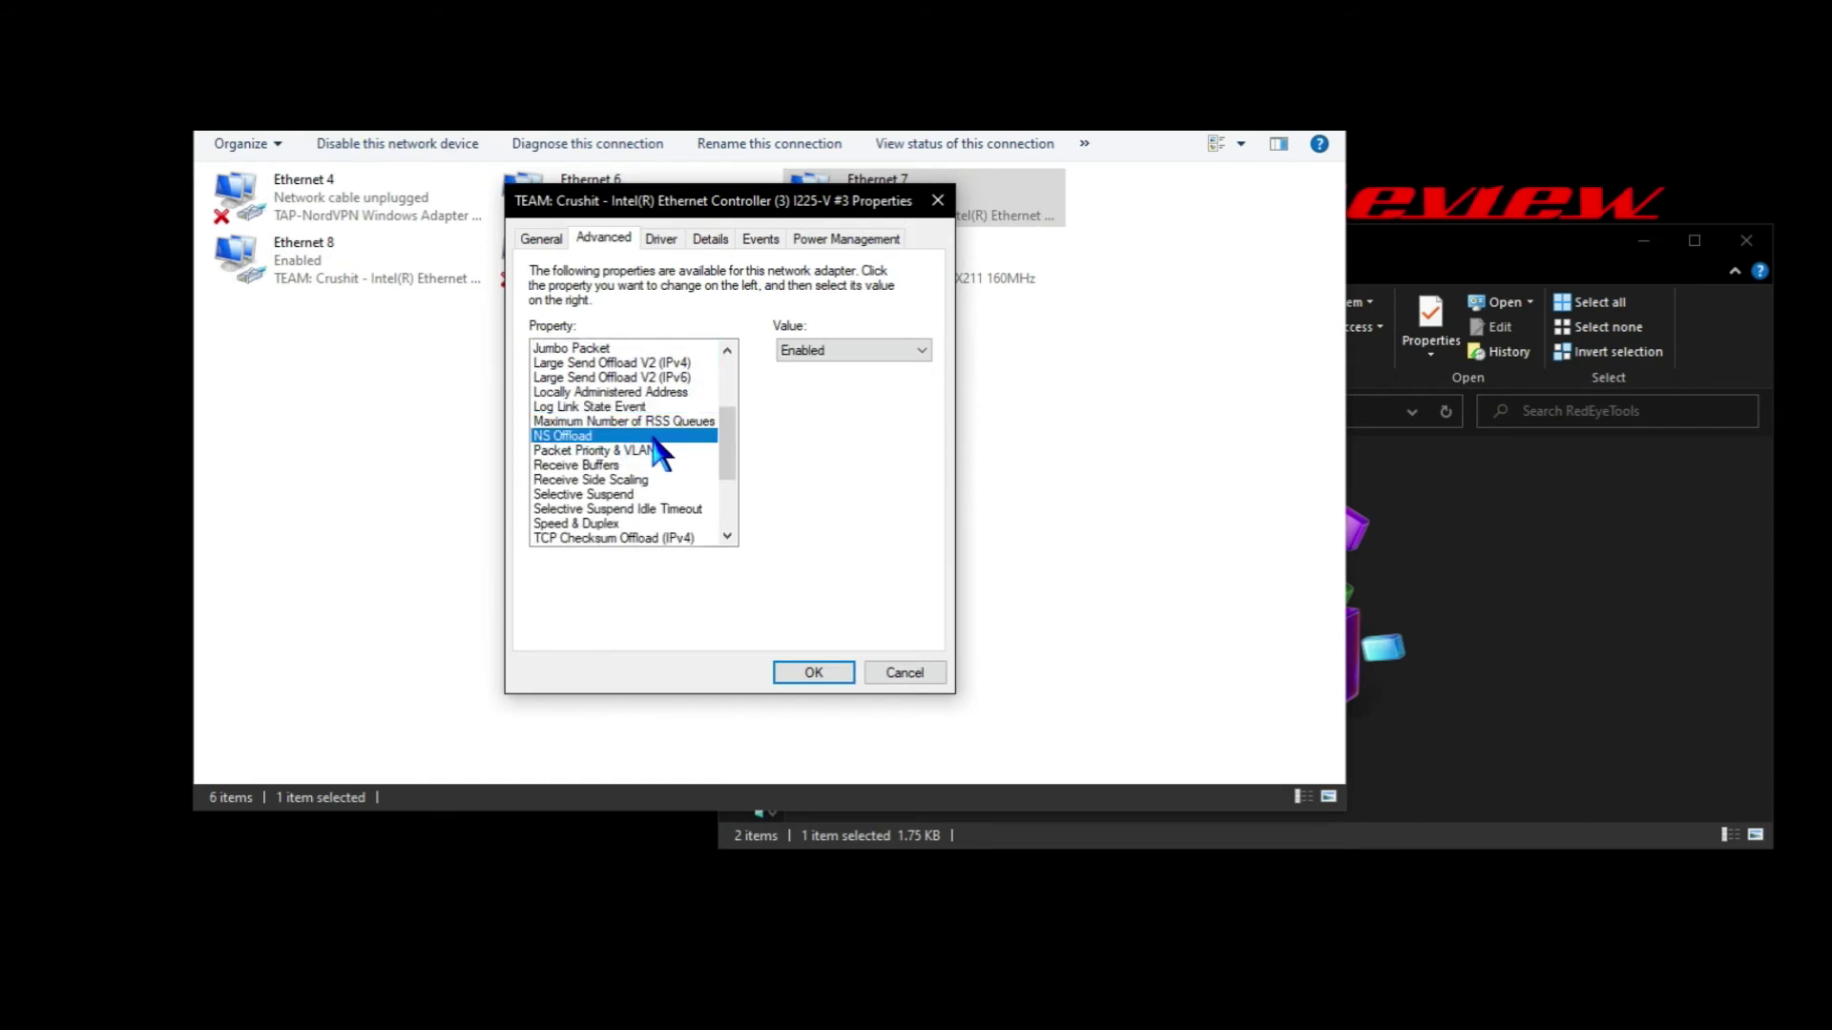
pyautogui.scroll(-1, 651, 448)
pyautogui.scroll(-1, 653, 453)
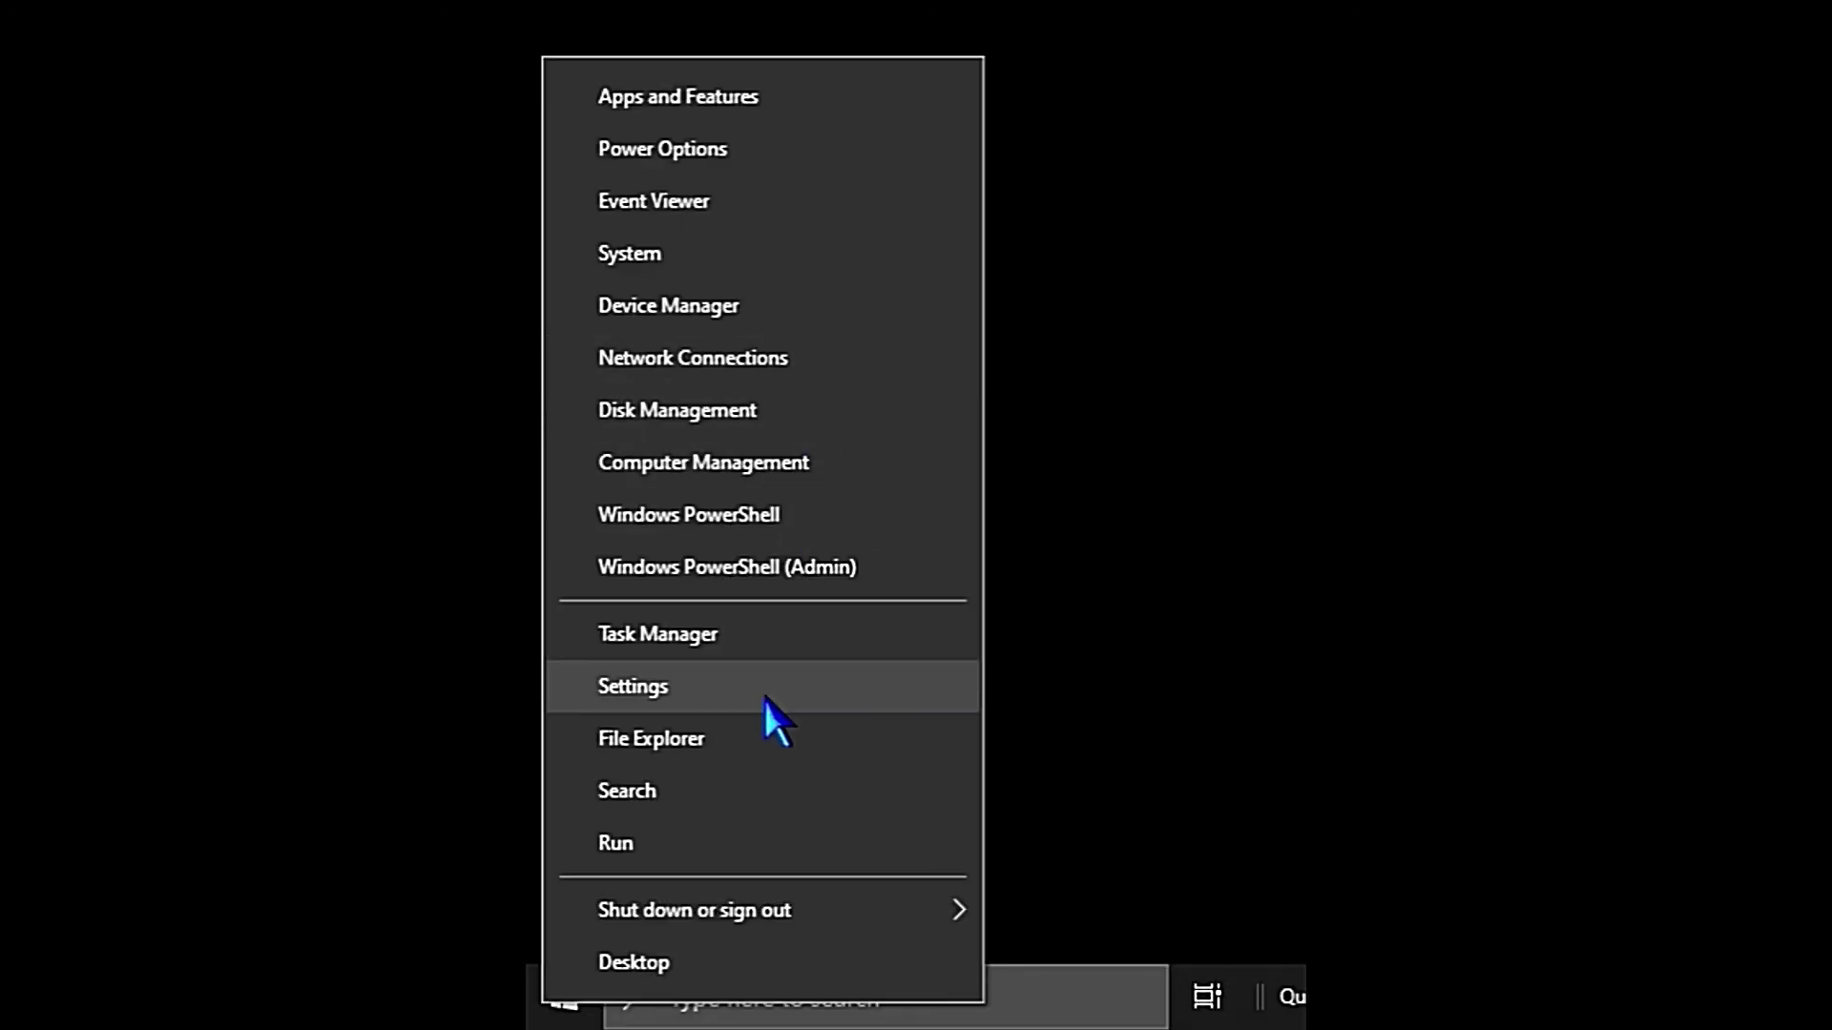
# Step: Reach Network Connections from Settings > Network & Internet > Change adapter options, then close it
pyautogui.click(767, 702)
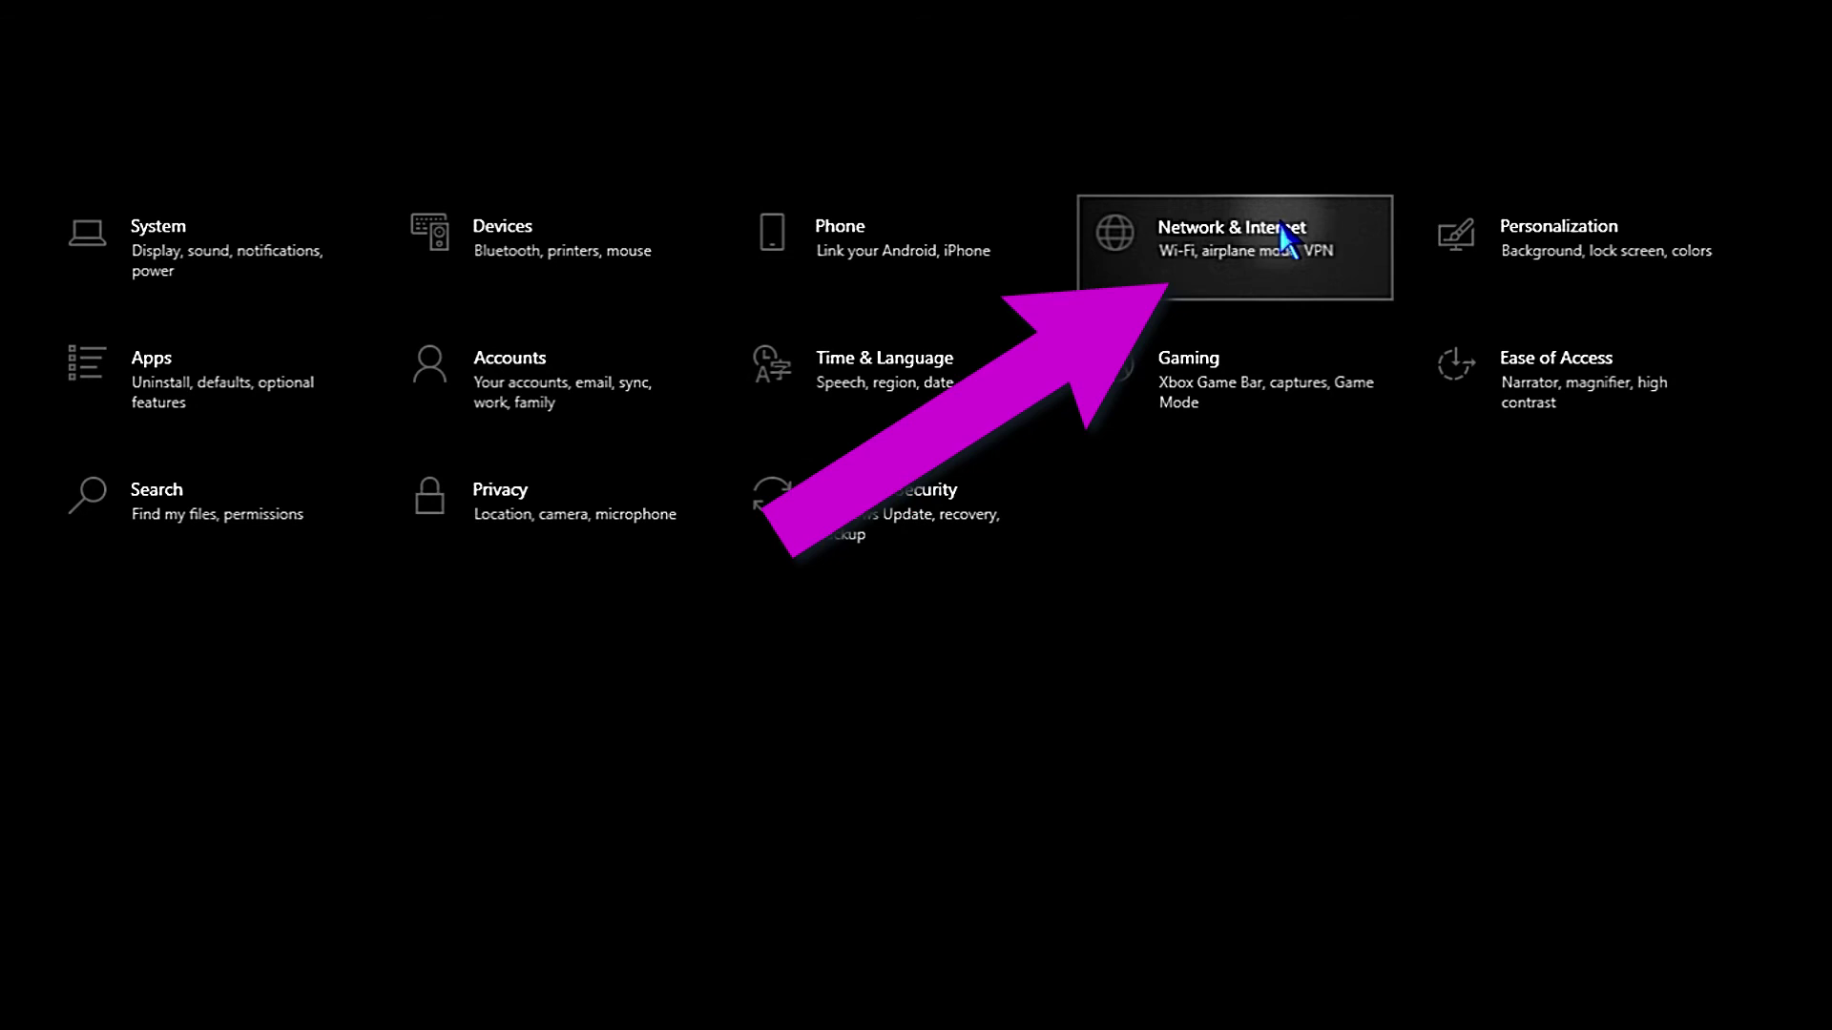
pyautogui.click(1284, 239)
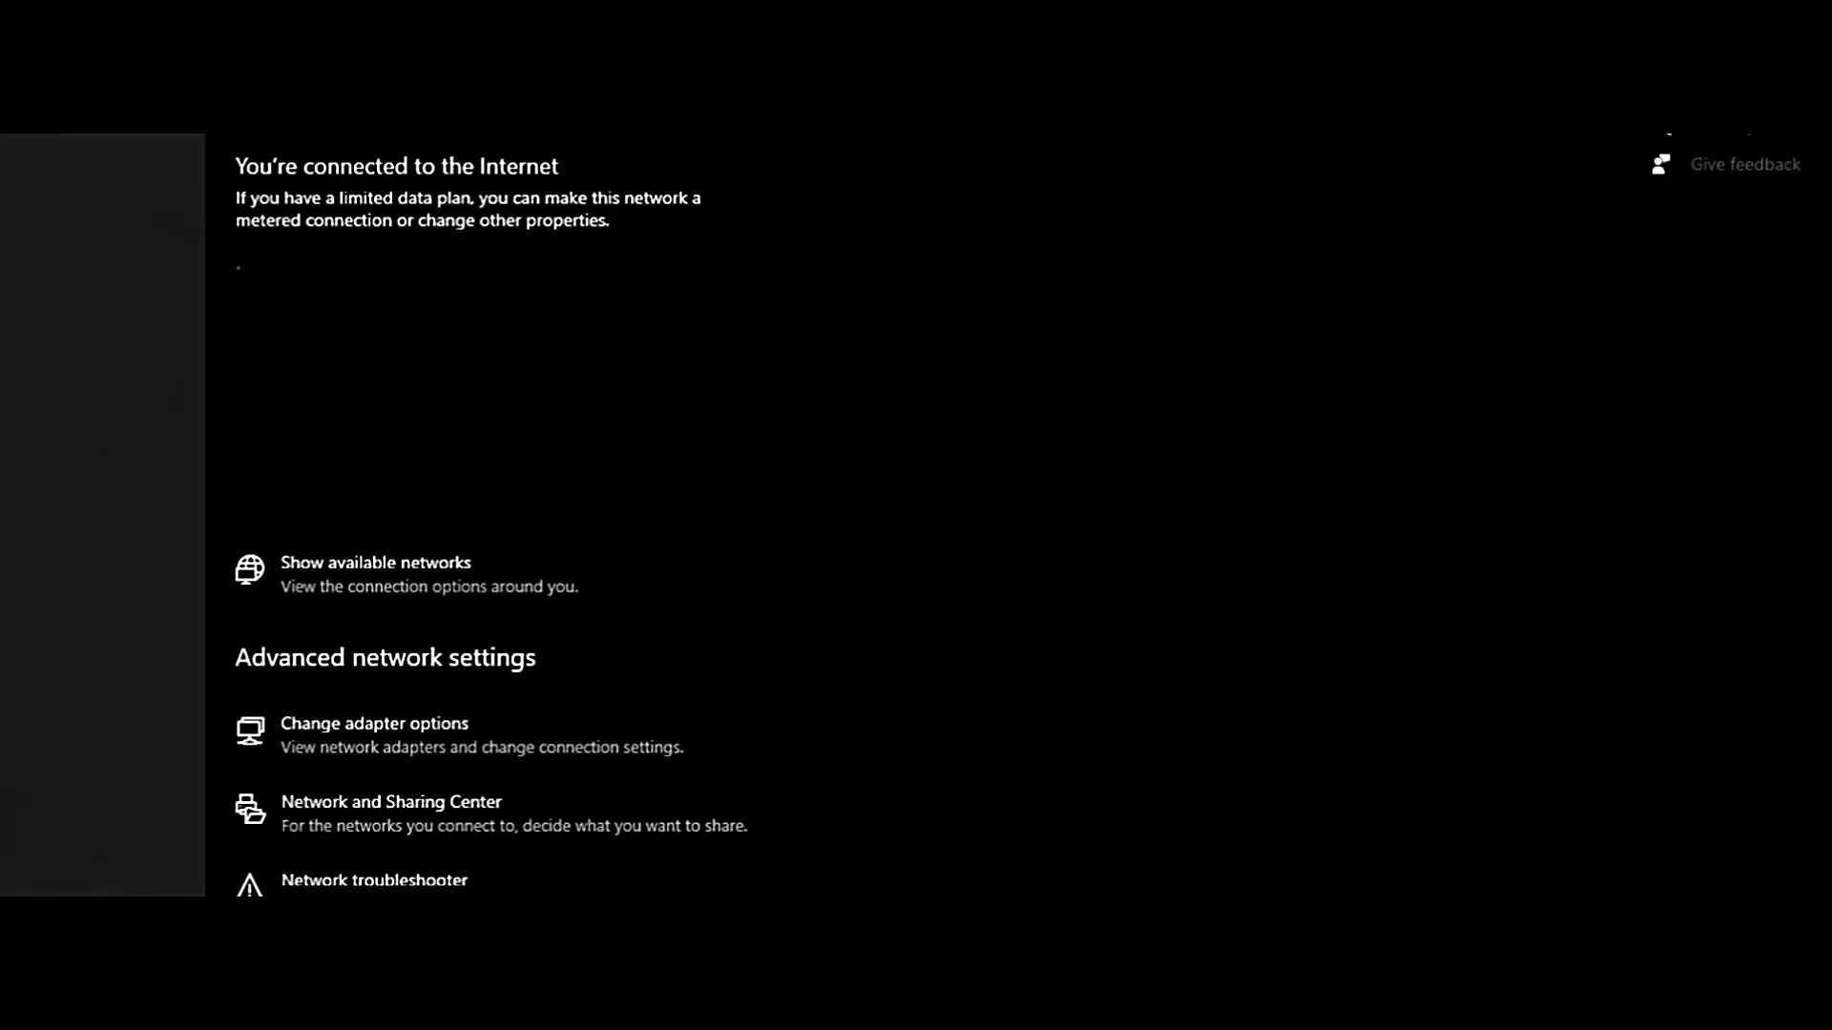
pyautogui.click(633, 762)
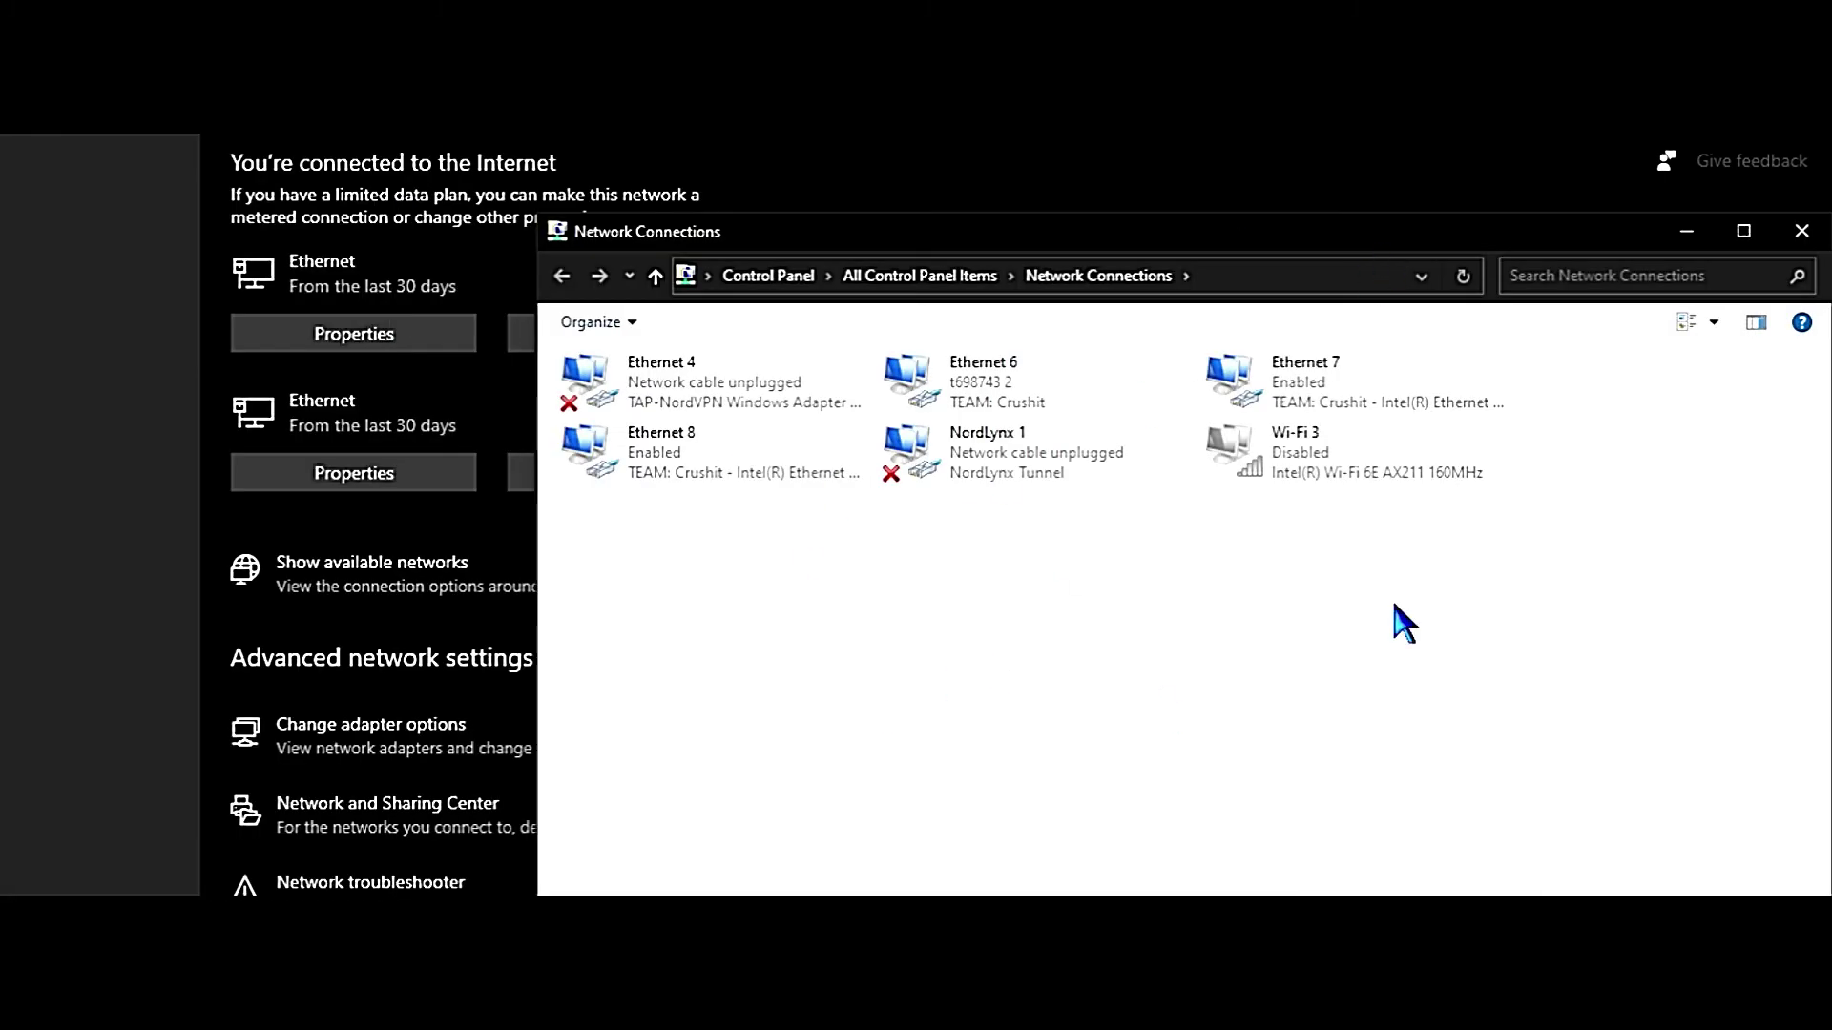
pyautogui.click(1802, 231)
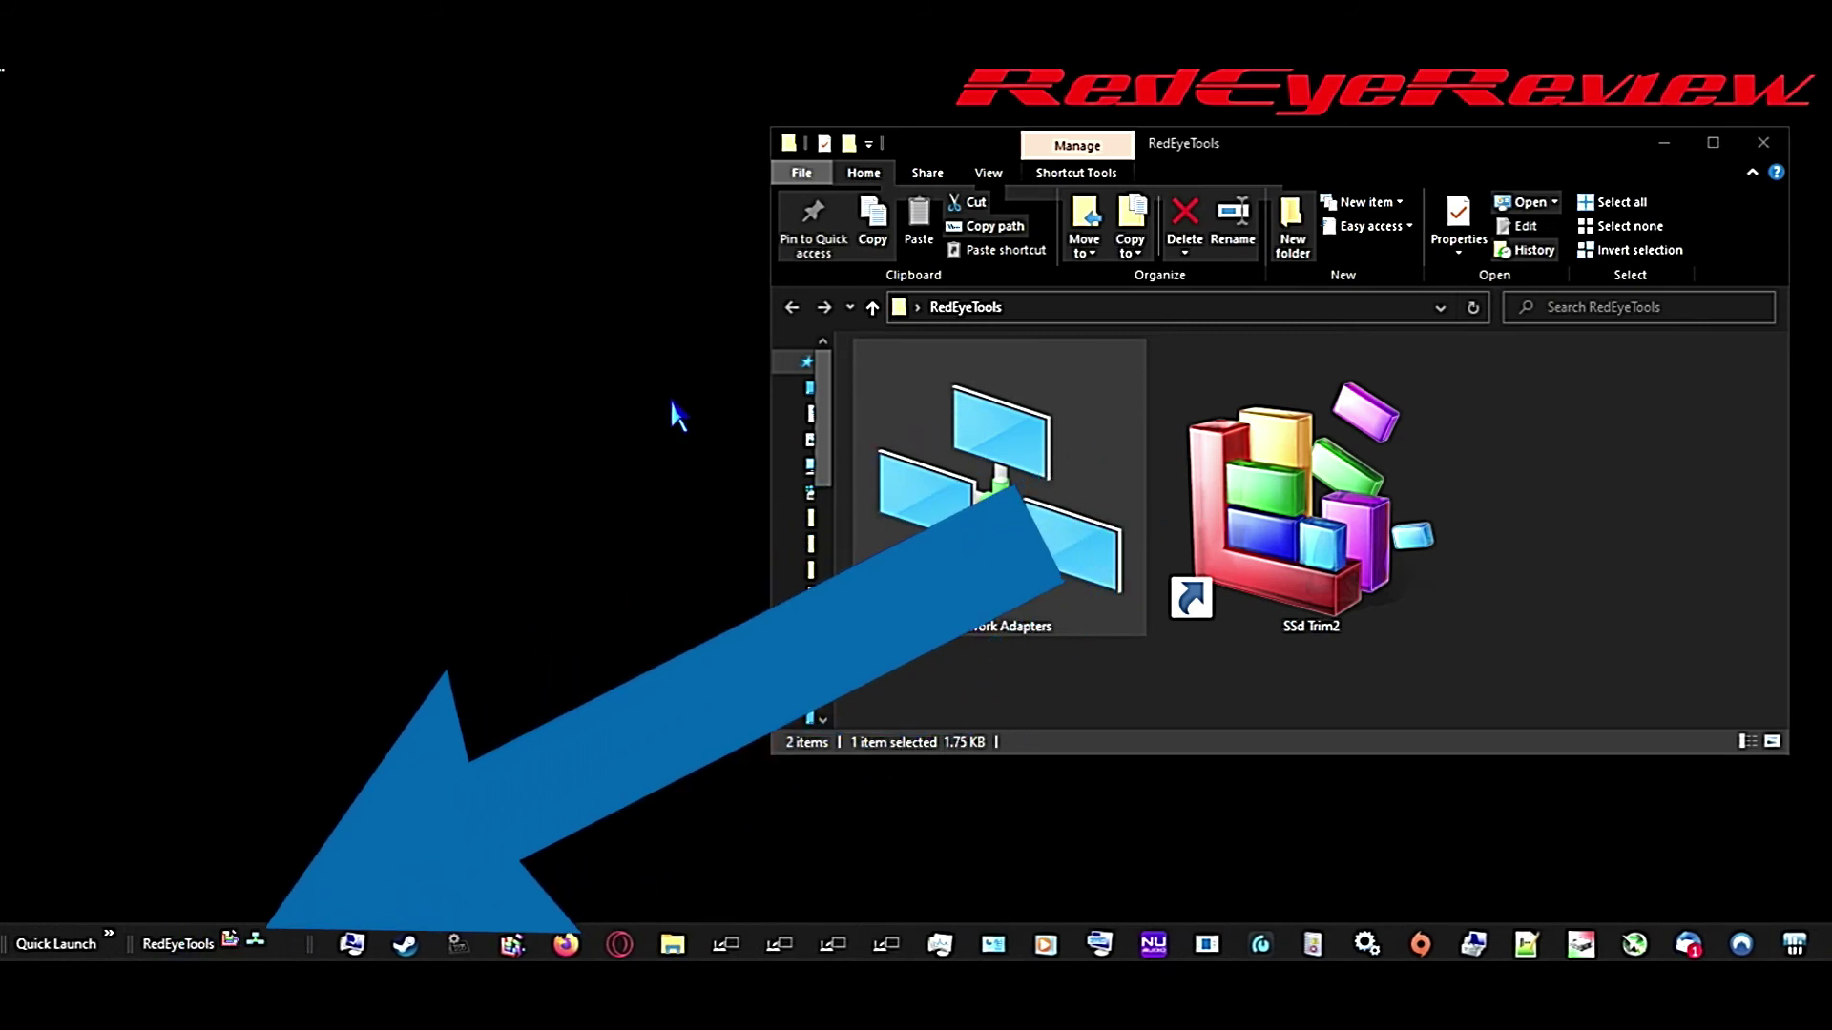
# Step: Create a new taskbar toolbar using the Desktop's RedEyeTools folder
pyautogui.rightClick(291, 951)
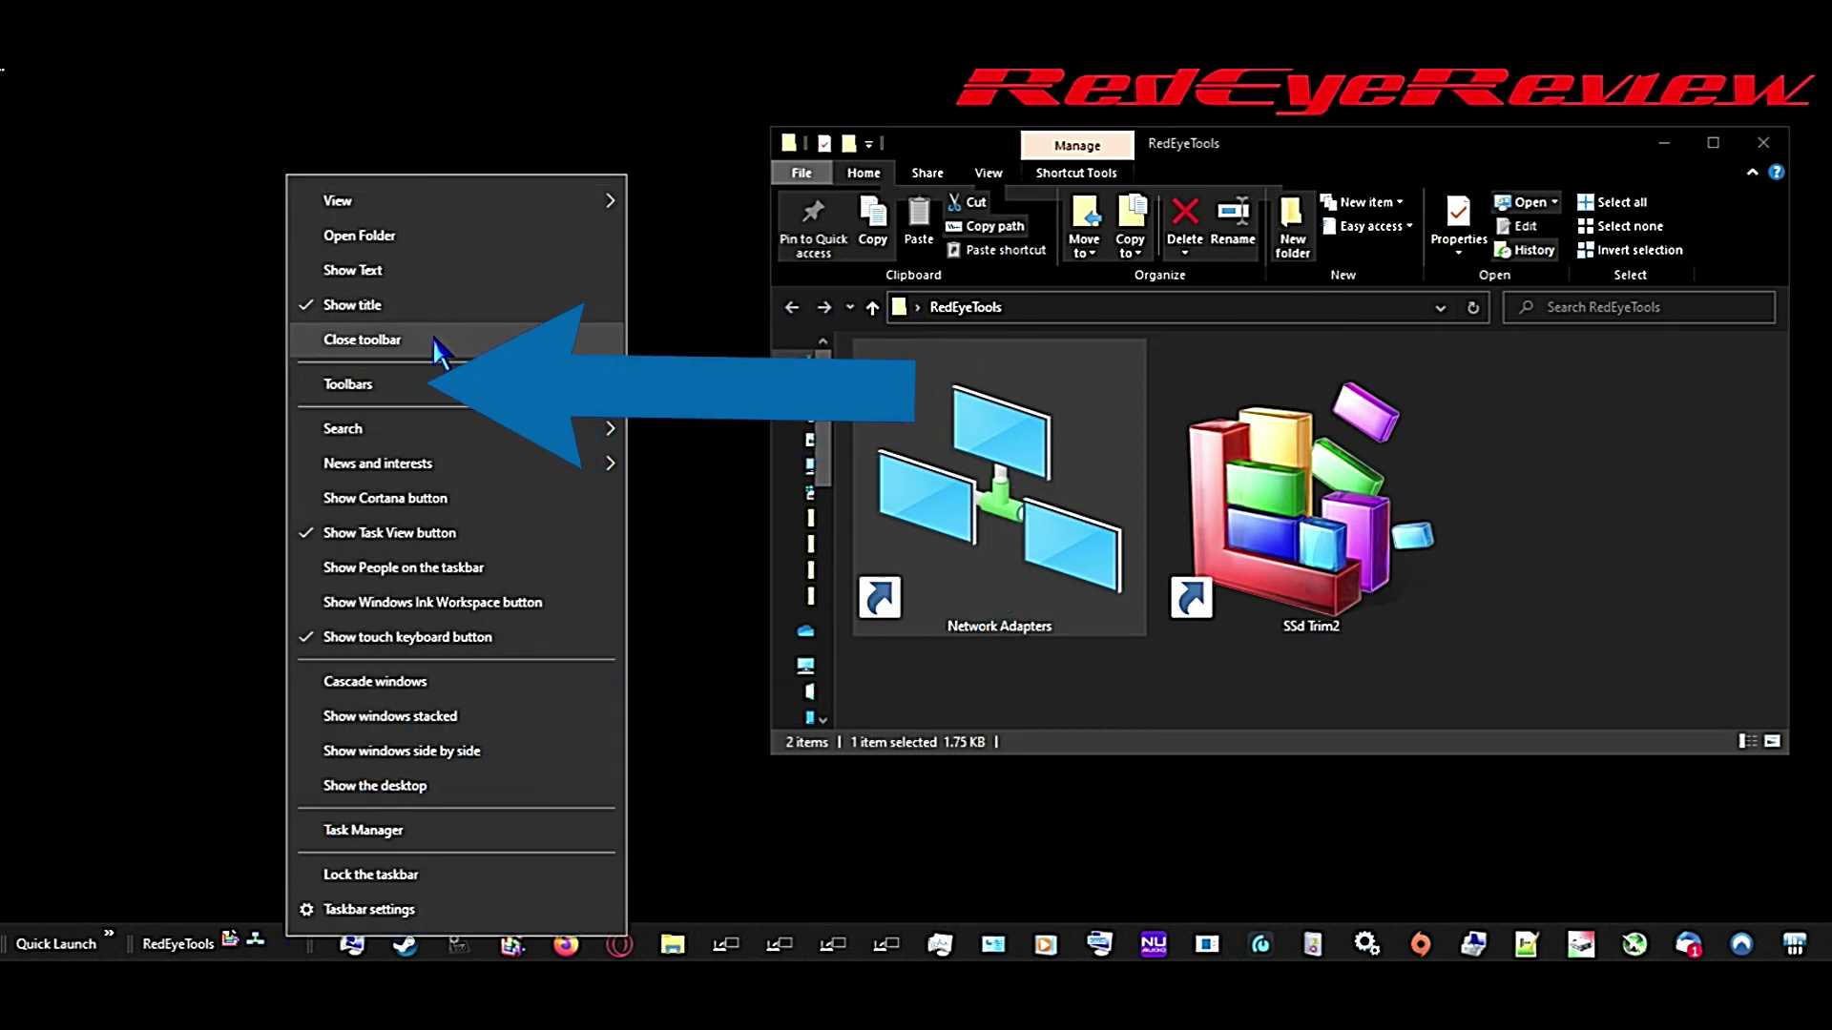
pyautogui.moveTo(348, 384)
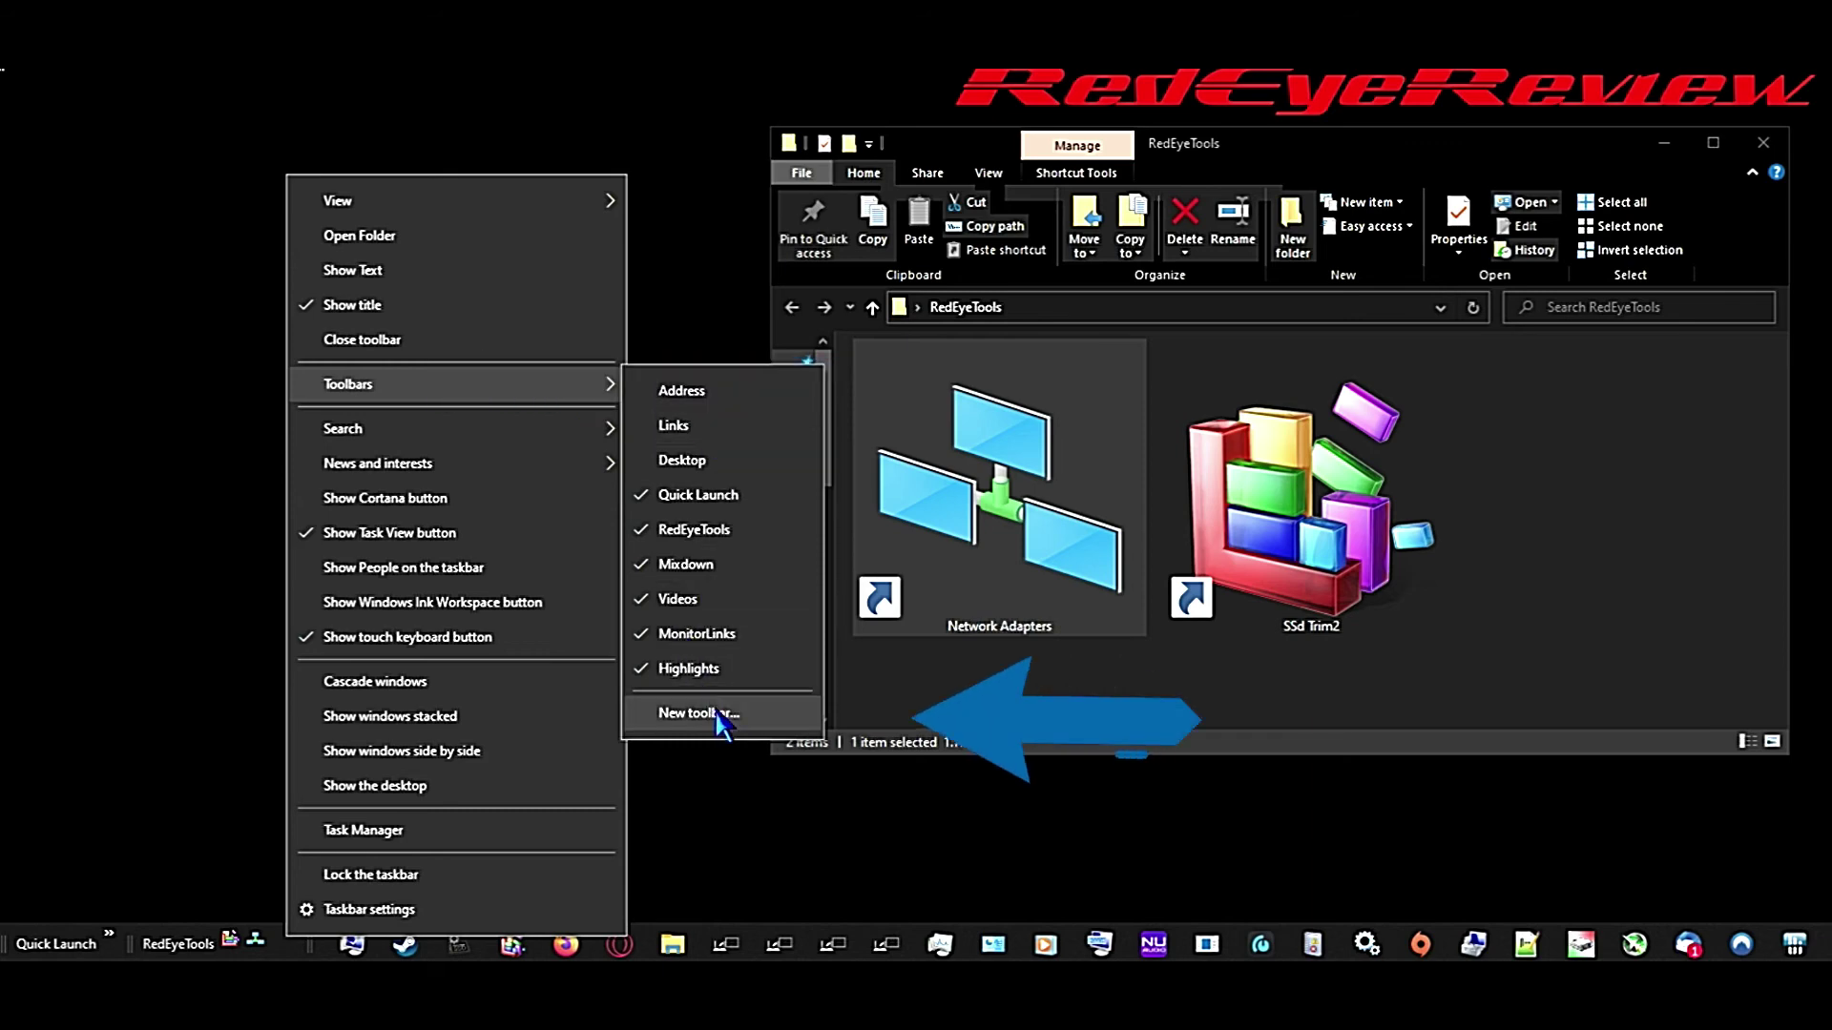
pyautogui.click(709, 715)
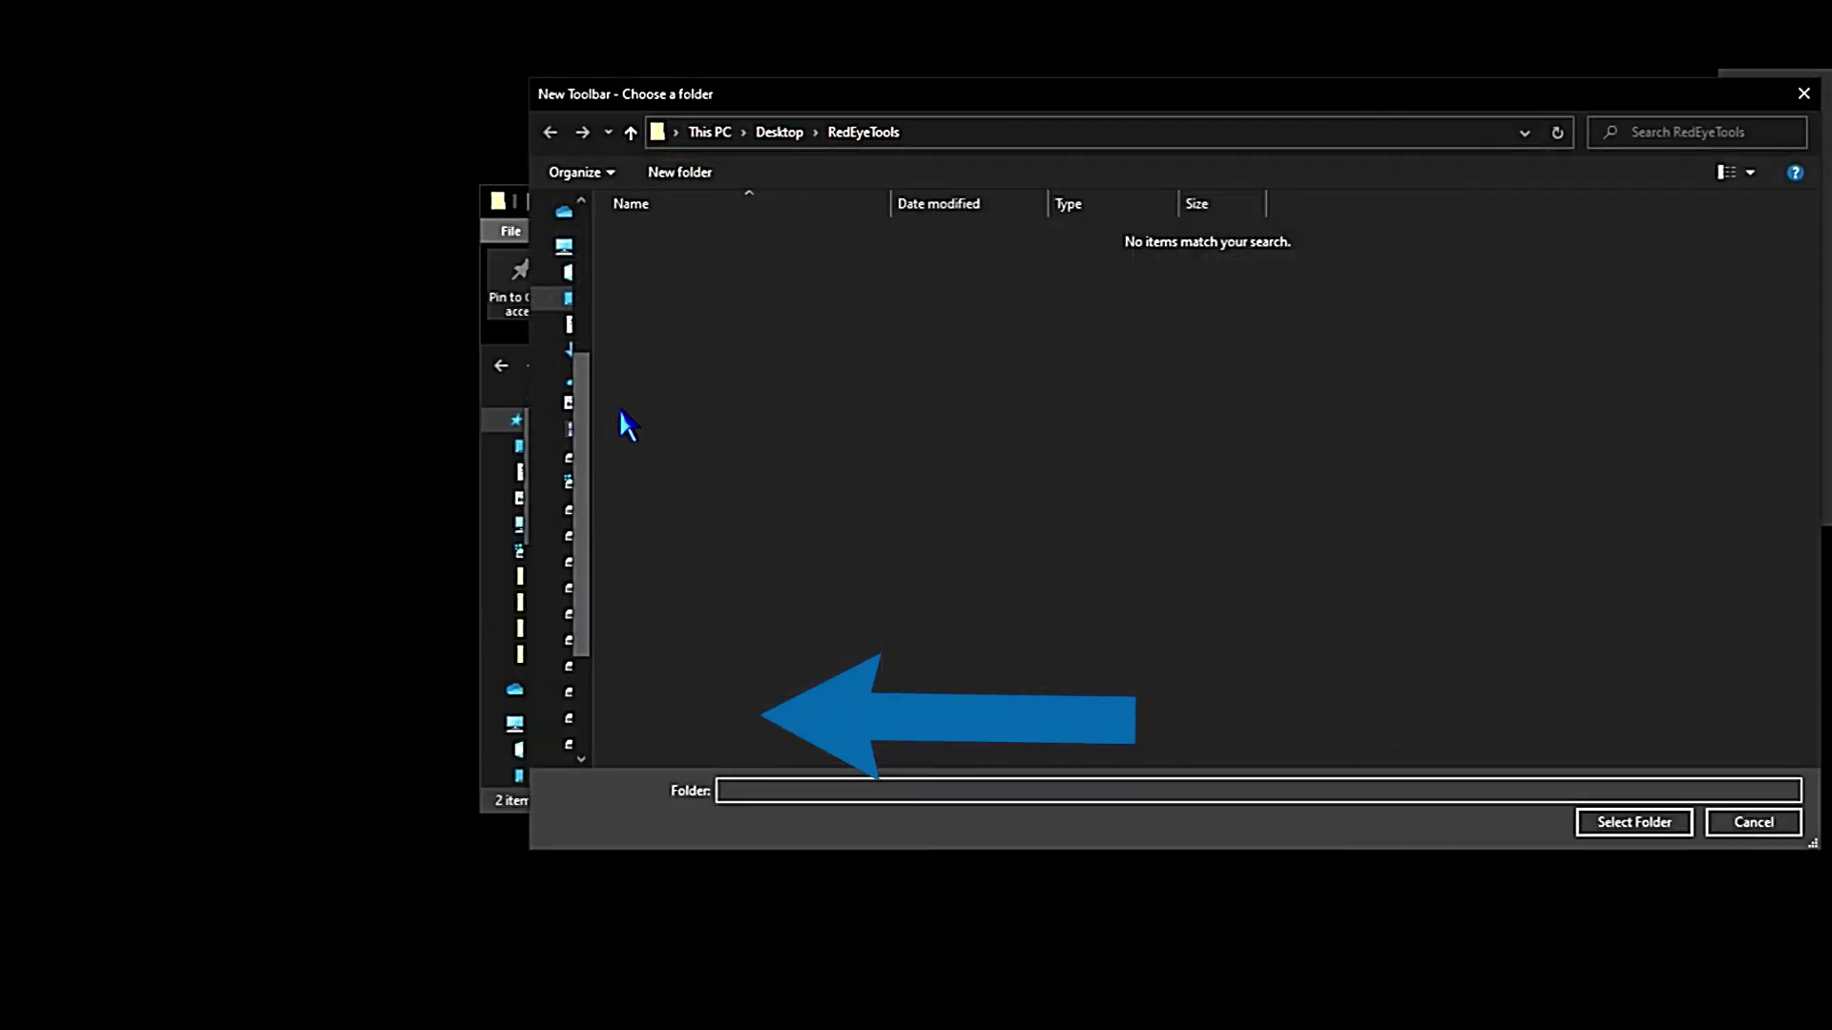
pyautogui.click(779, 131)
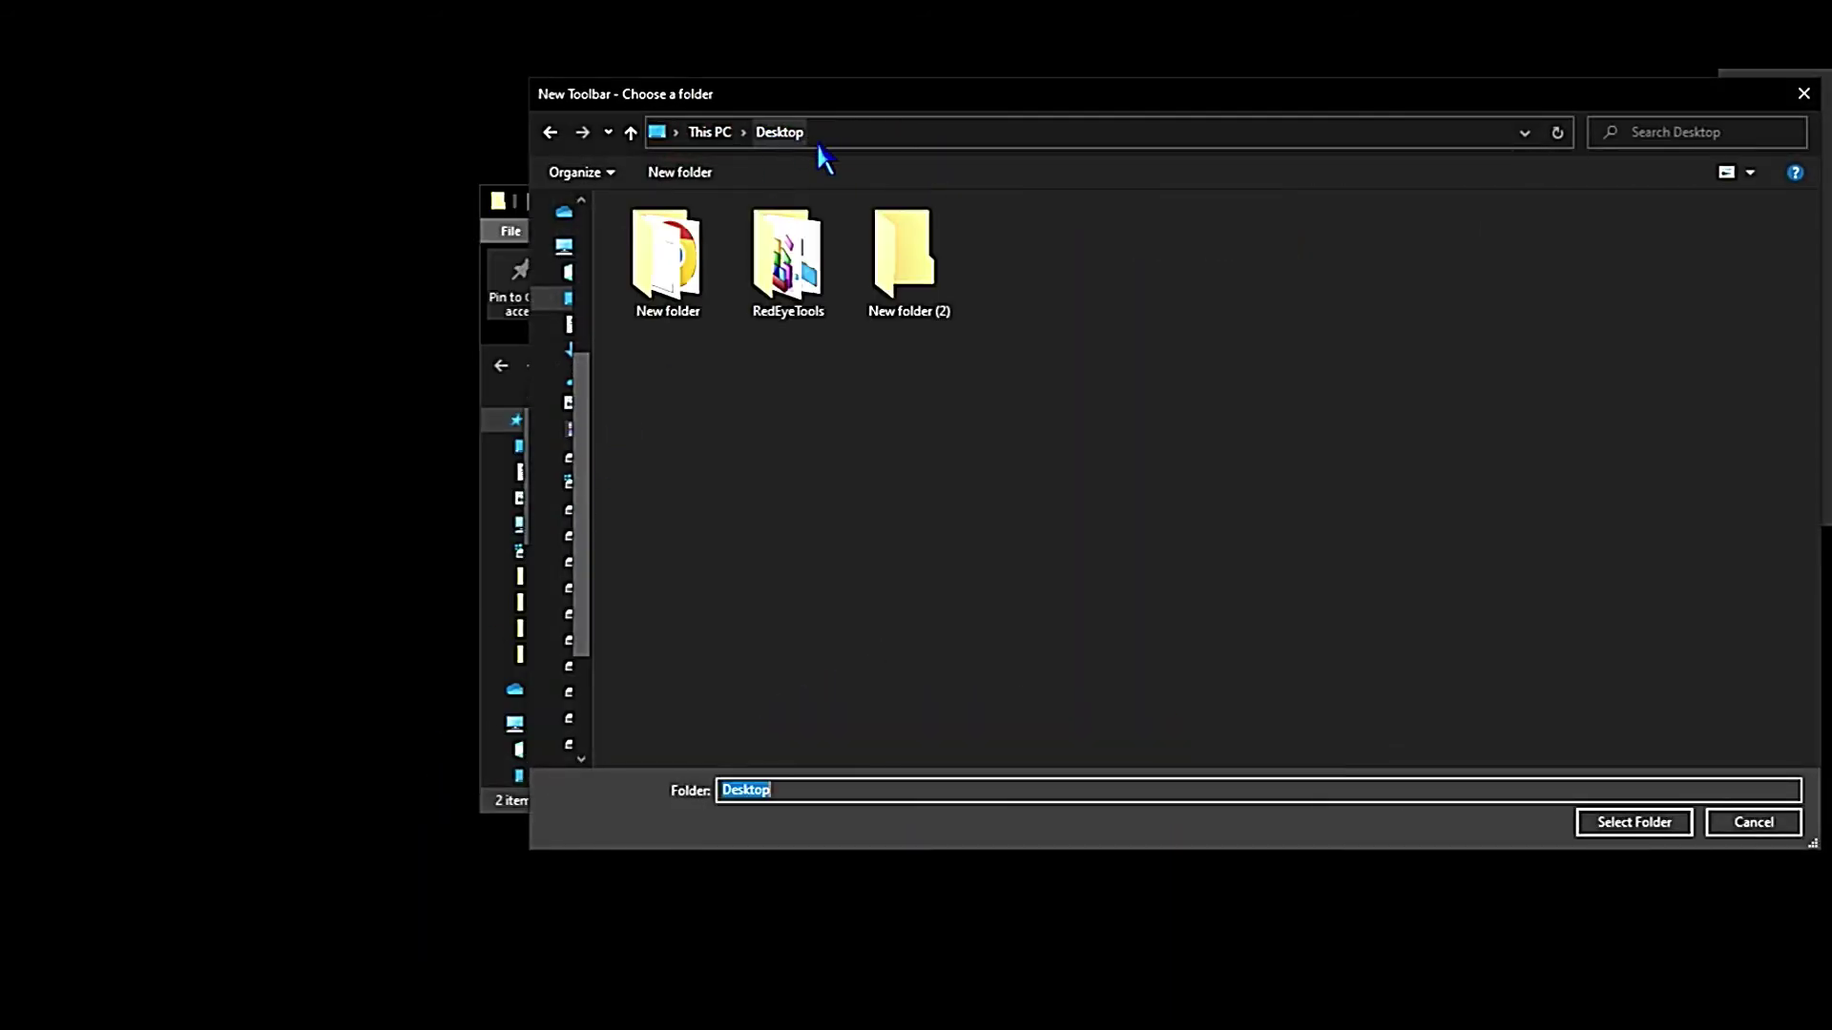
pyautogui.doubleClick(791, 293)
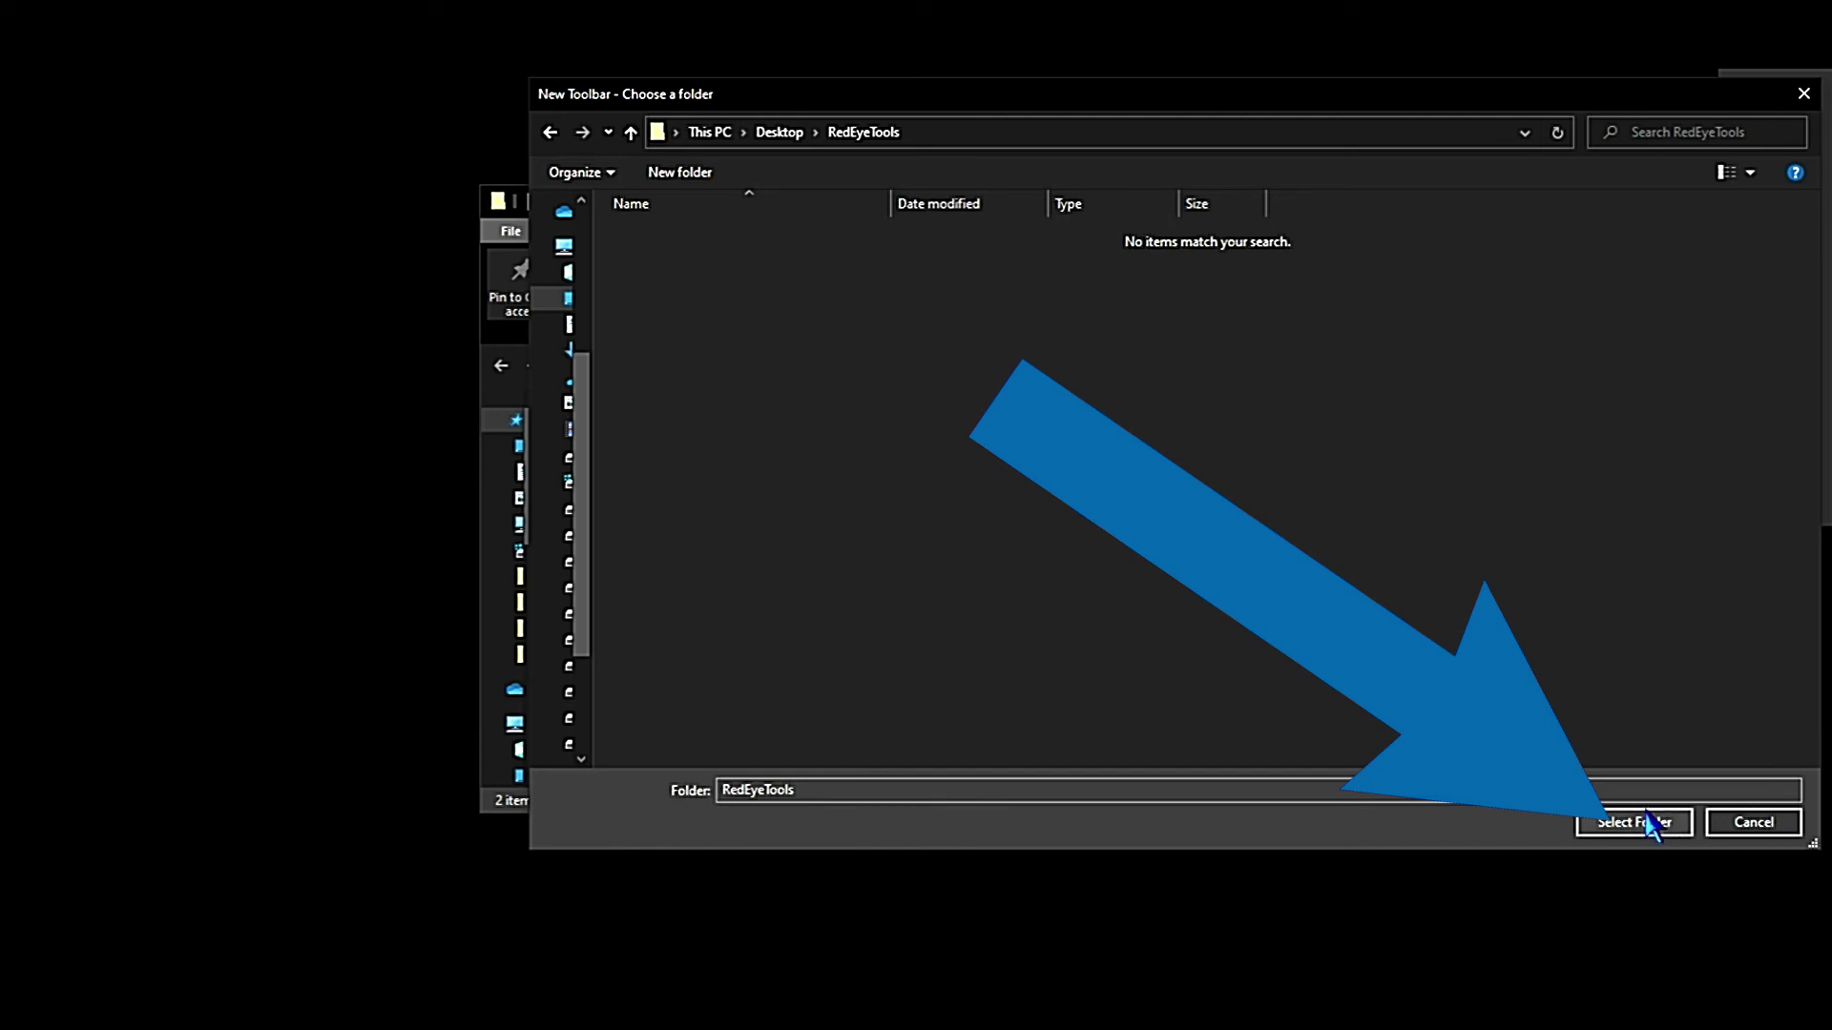
pyautogui.click(1749, 822)
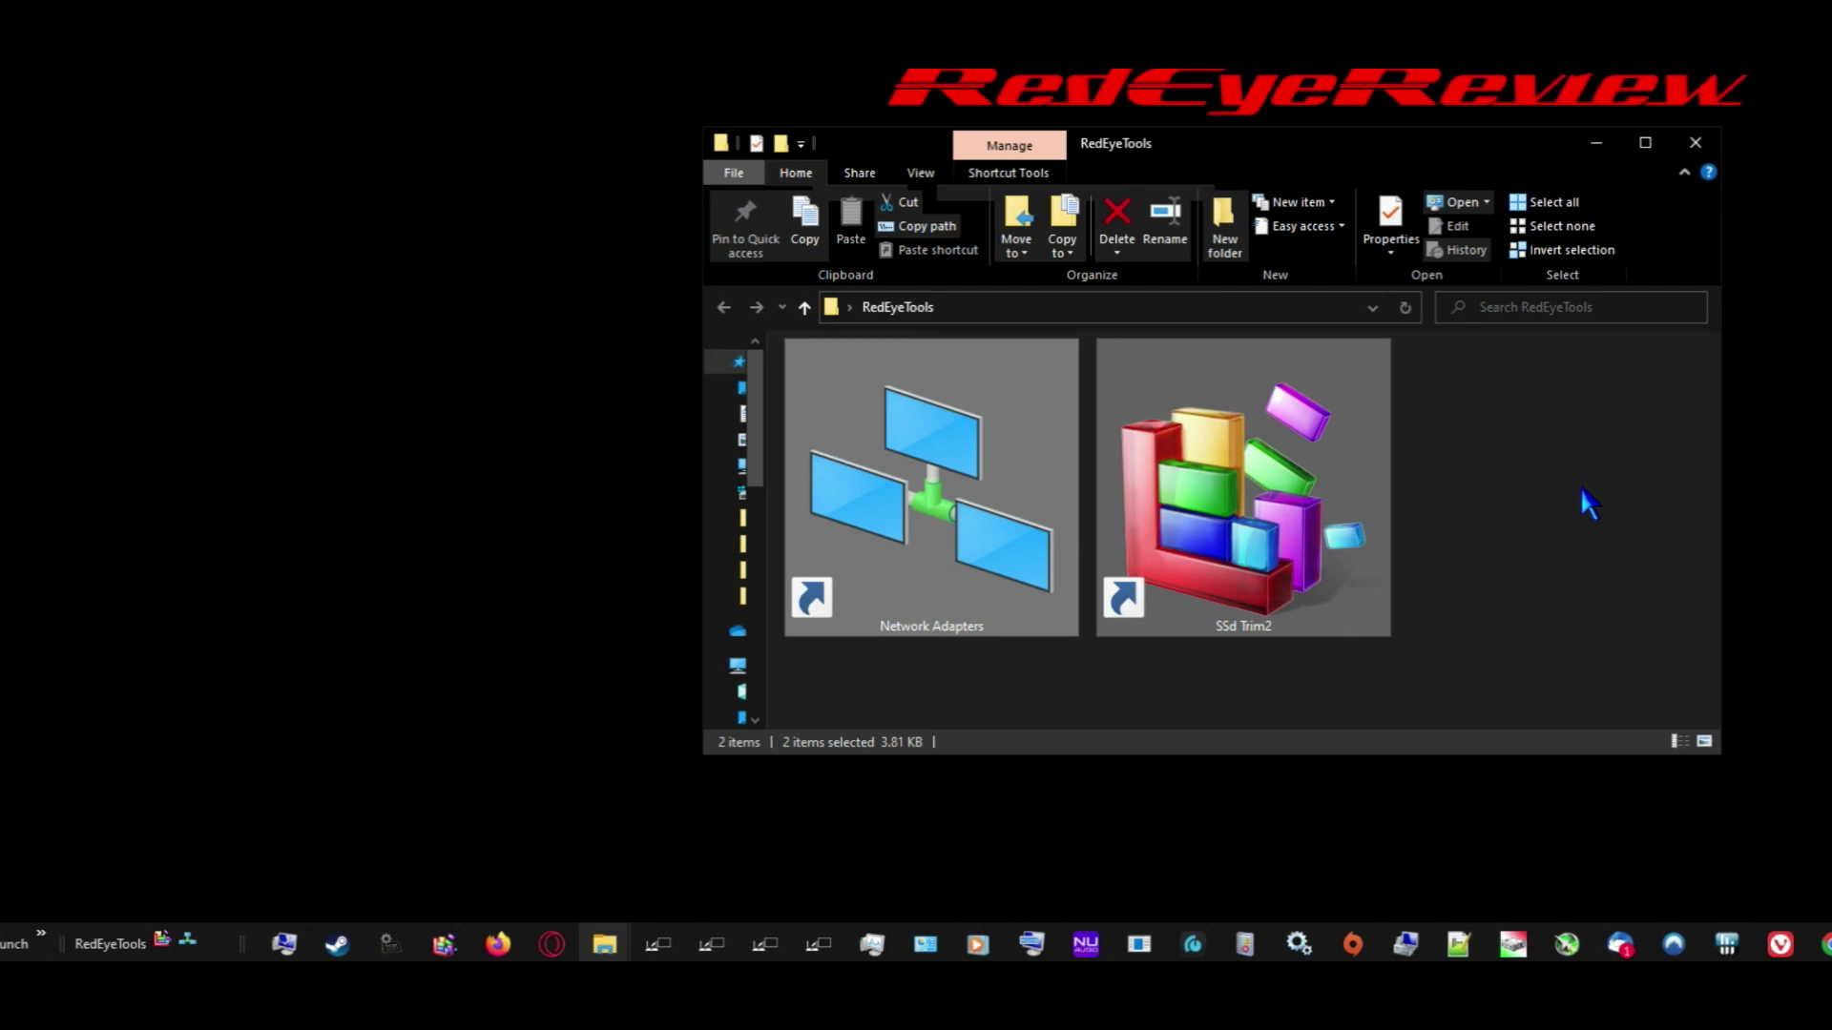
# Step: Deselect both shortcuts in the RedEyeTools folder by clicking empty space
pyautogui.click(1563, 528)
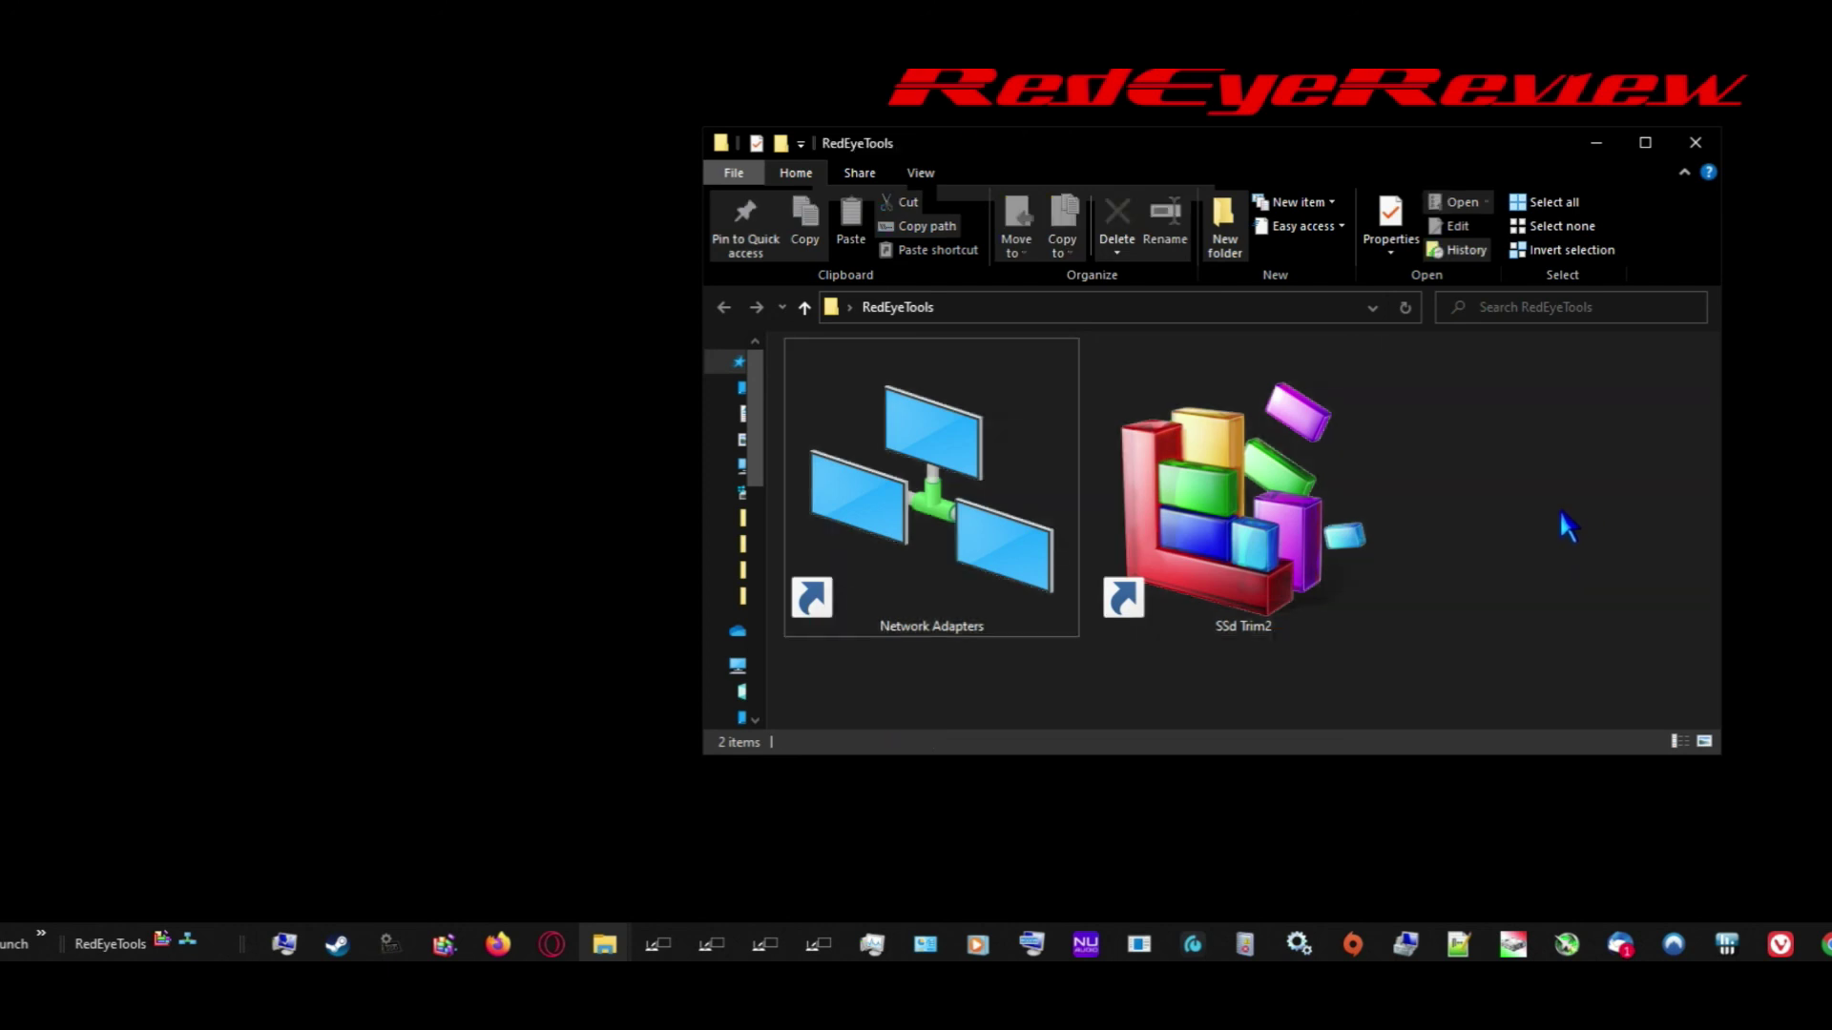